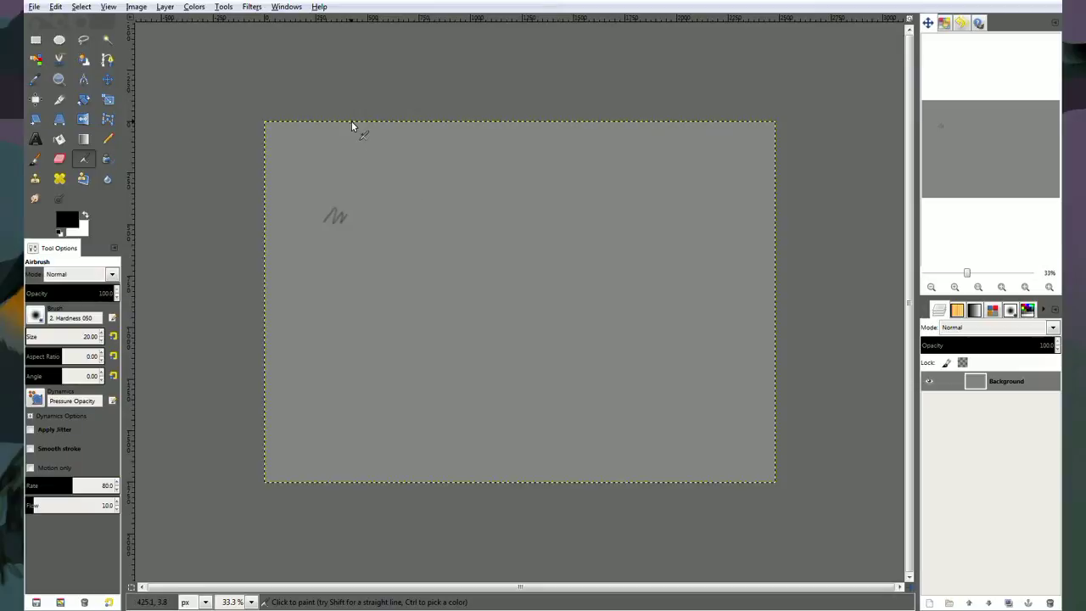
Undo the test scribble and sketch the cat's round head with two pointed ears in the upper-left part of the canvas.
{"action": "key", "text": "ctrl+z"}
{"action": "mouse_move", "coordinate": [419, 210]}
{"action": "left_mouse_down"}
{"action": "mouse_move", "coordinate": [430, 269]}
{"action": "mouse_move", "coordinate": [381, 242]}
{"action": "mouse_move", "coordinate": [440, 211]}
{"action": "mouse_move", "coordinate": [378, 228]}
{"action": "mouse_move", "coordinate": [460, 236]}
{"action": "left_mouse_up"}
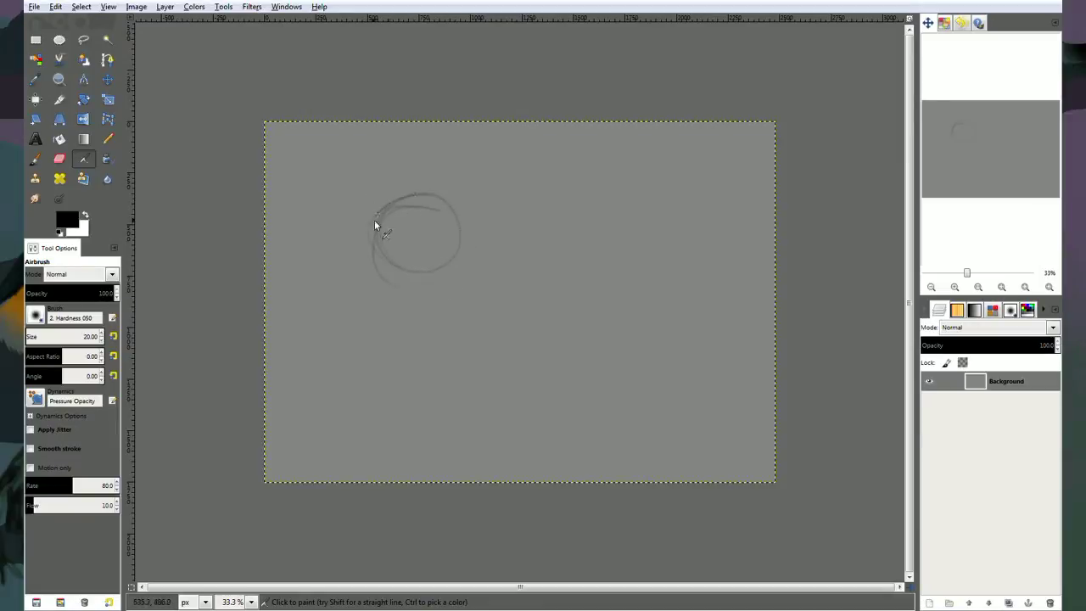
{"action": "mouse_move", "coordinate": [374, 220]}
{"action": "left_mouse_down"}
{"action": "mouse_move", "coordinate": [427, 262]}
{"action": "mouse_move", "coordinate": [385, 200]}
{"action": "mouse_move", "coordinate": [364, 201]}
{"action": "mouse_move", "coordinate": [386, 232]}
{"action": "mouse_move", "coordinate": [365, 196]}
{"action": "mouse_move", "coordinate": [371, 178]}
{"action": "mouse_move", "coordinate": [386, 202]}
{"action": "mouse_move", "coordinate": [381, 188]}
{"action": "mouse_move", "coordinate": [362, 180]}
{"action": "mouse_move", "coordinate": [399, 205]}
{"action": "mouse_move", "coordinate": [366, 181]}
{"action": "mouse_move", "coordinate": [378, 228]}
{"action": "left_mouse_up"}
{"action": "mouse_move", "coordinate": [362, 181]}
{"action": "left_mouse_down"}
{"action": "mouse_move", "coordinate": [441, 188]}
{"action": "mouse_move", "coordinate": [447, 172]}
{"action": "mouse_move", "coordinate": [465, 191]}
{"action": "mouse_move", "coordinate": [433, 193]}
{"action": "mouse_move", "coordinate": [455, 175]}
{"action": "mouse_move", "coordinate": [453, 228]}
{"action": "left_mouse_up"}
{"action": "left_click_drag", "start_coordinate": [360, 181], "coordinate": [365, 222]}
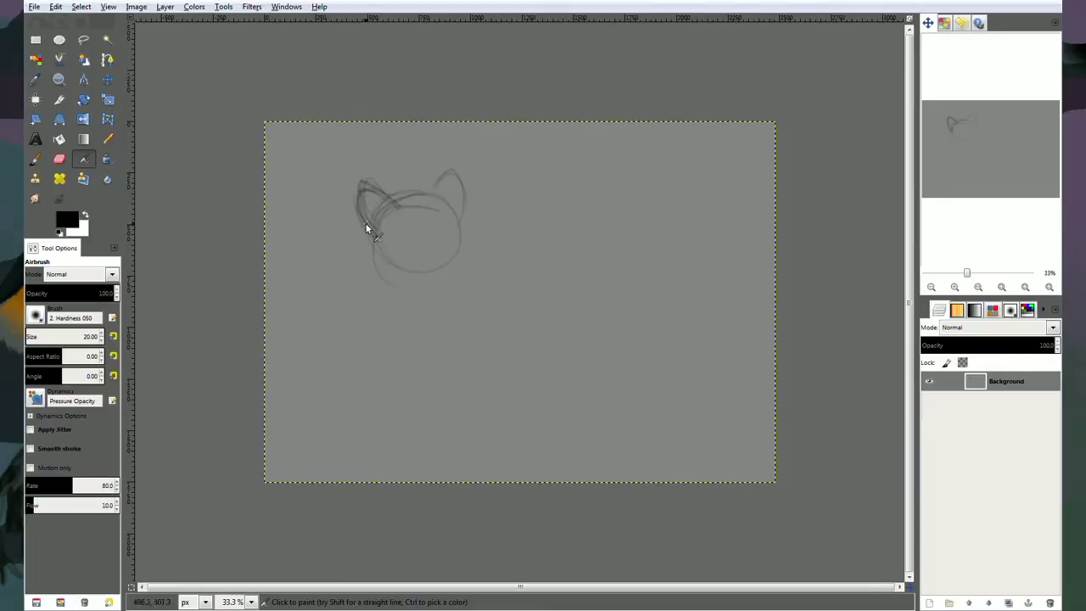
{"action": "mouse_move", "coordinate": [365, 224]}
{"action": "left_mouse_down"}
{"action": "mouse_move", "coordinate": [362, 191]}
{"action": "mouse_move", "coordinate": [390, 194]}
{"action": "left_mouse_up"}
Sketch the cat's rounded body and neck below the head, plus an elongated limb shape across the chest.
{"action": "left_click_drag", "start_coordinate": [402, 281], "coordinate": [435, 359]}
{"action": "mouse_move", "coordinate": [447, 286]}
{"action": "left_mouse_down"}
{"action": "mouse_move", "coordinate": [495, 311]}
{"action": "mouse_move", "coordinate": [482, 340]}
{"action": "left_mouse_up"}
{"action": "left_click_drag", "start_coordinate": [466, 282], "coordinate": [467, 291]}
{"action": "left_click", "coordinate": [452, 303]}
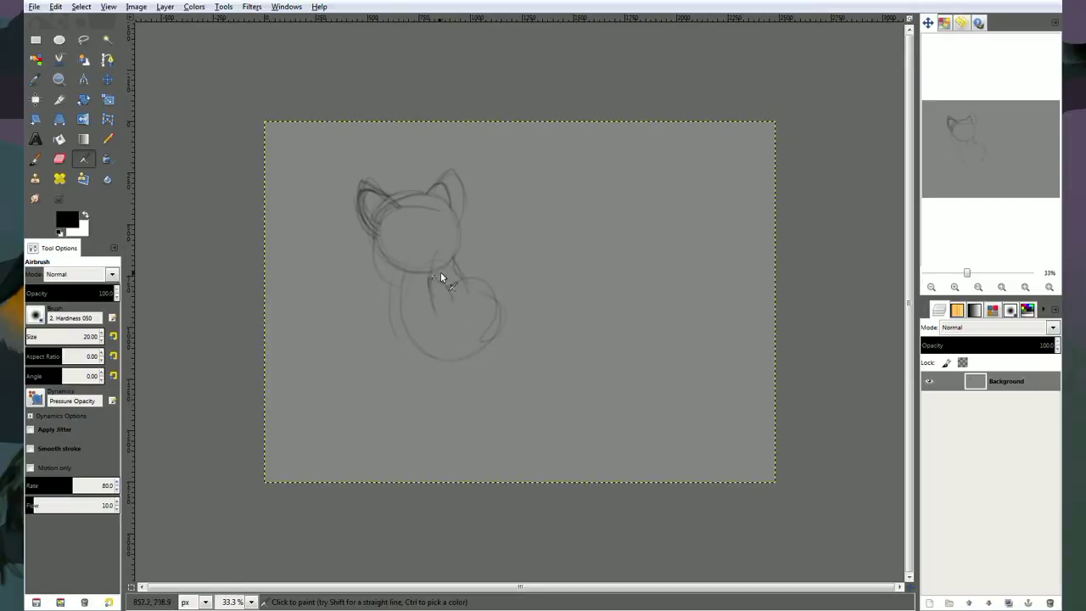
{"action": "left_click_drag", "start_coordinate": [441, 273], "coordinate": [440, 318]}
Sketch a darkened curve along the lower-left side of the chest limb, inside the body outline.
{"action": "key", "text": "plus"}
{"action": "key", "text": "plus"}
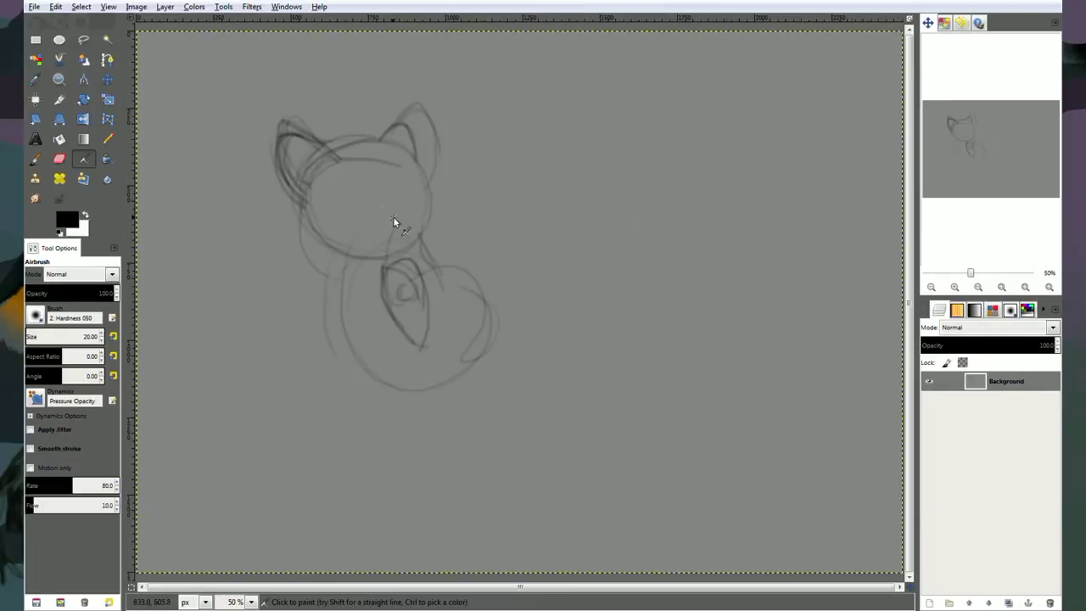
{"action": "mouse_move", "coordinate": [362, 205]}
{"action": "left_mouse_down"}
{"action": "mouse_move", "coordinate": [415, 261]}
{"action": "mouse_move", "coordinate": [444, 248]}
{"action": "left_mouse_up"}
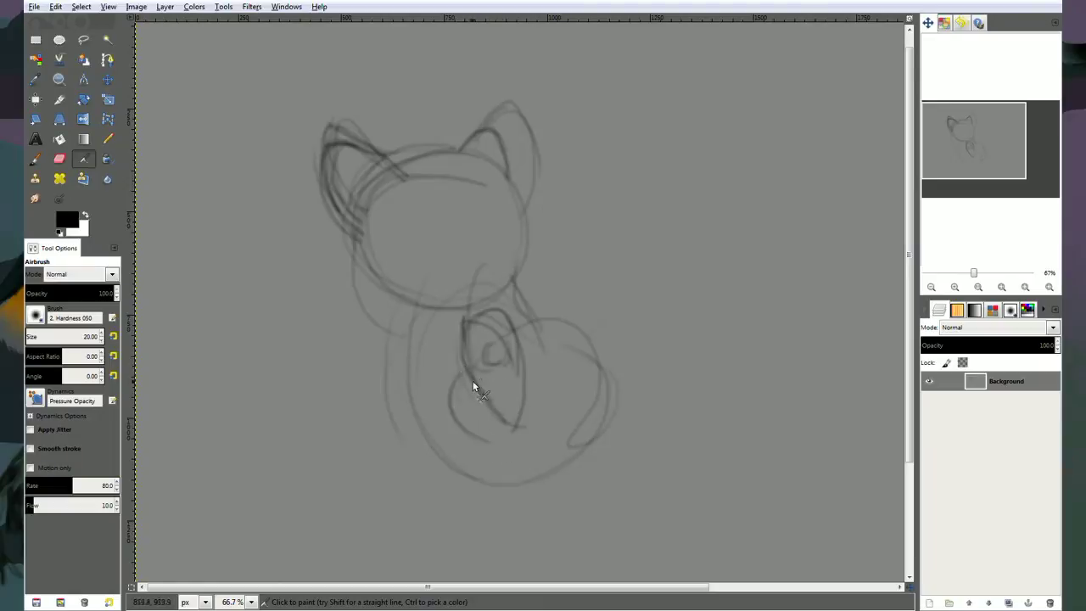
{"action": "left_click_drag", "start_coordinate": [450, 406], "coordinate": [502, 443]}
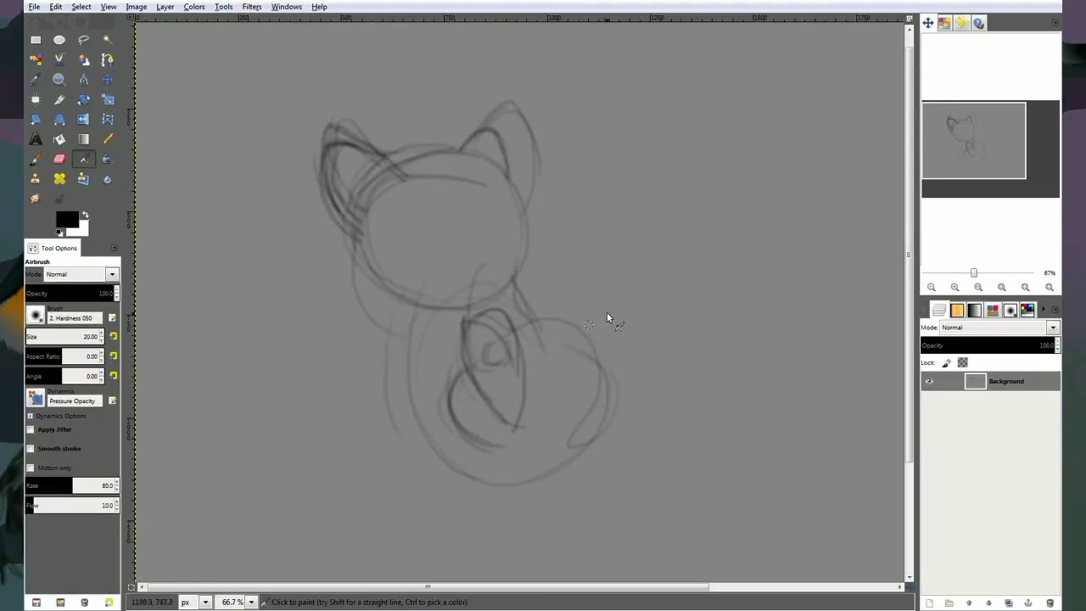
Sketch the upright raised leg beside the body's right side and a curved, tapering shape below it.
{"action": "left_click_drag", "start_coordinate": [612, 316], "coordinate": [580, 319]}
{"action": "mouse_move", "coordinate": [614, 360]}
{"action": "left_mouse_down"}
{"action": "mouse_move", "coordinate": [601, 320]}
{"action": "mouse_move", "coordinate": [638, 281]}
{"action": "mouse_move", "coordinate": [608, 274]}
{"action": "mouse_move", "coordinate": [638, 294]}
{"action": "mouse_move", "coordinate": [637, 267]}
{"action": "mouse_move", "coordinate": [638, 379]}
{"action": "mouse_move", "coordinate": [637, 303]}
{"action": "mouse_move", "coordinate": [635, 376]}
{"action": "left_mouse_up"}
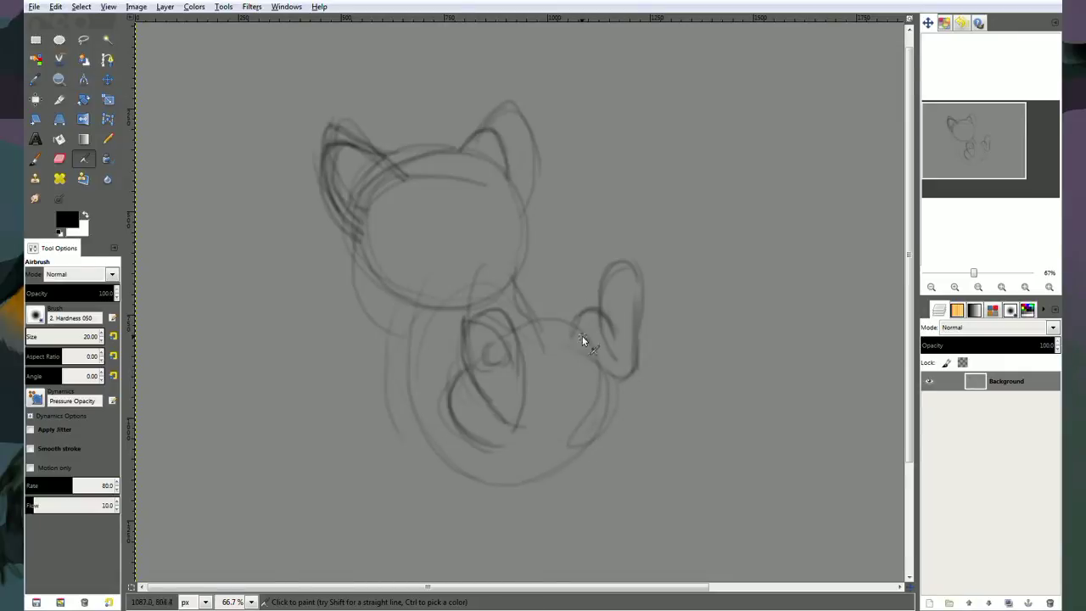
{"action": "mouse_move", "coordinate": [588, 425]}
{"action": "left_mouse_down"}
{"action": "mouse_move", "coordinate": [658, 413]}
{"action": "mouse_move", "coordinate": [663, 422]}
{"action": "left_mouse_up"}
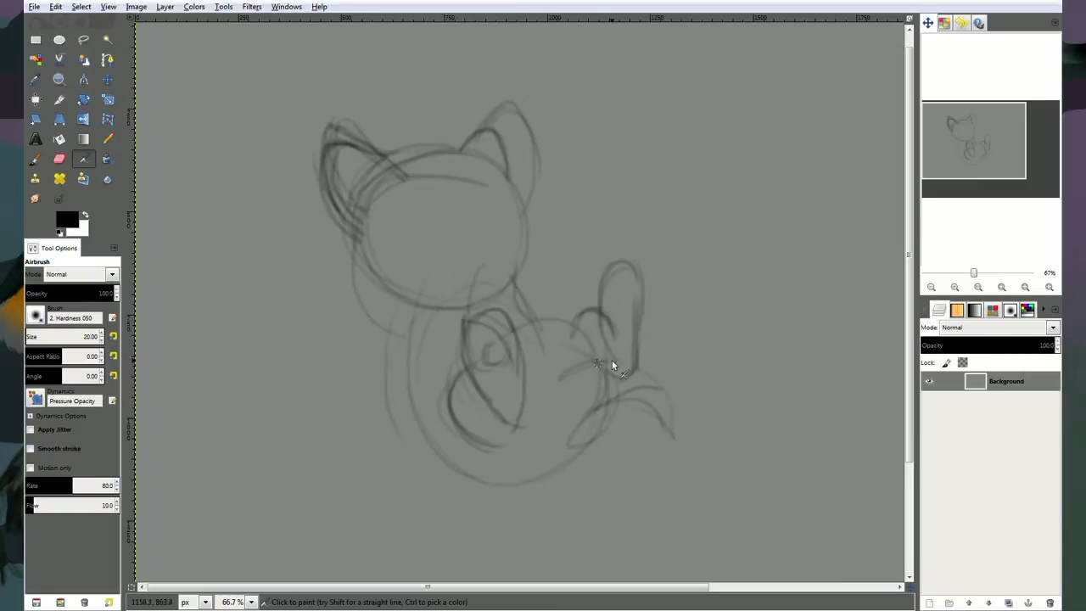
{"action": "left_click_drag", "start_coordinate": [616, 354], "coordinate": [667, 399]}
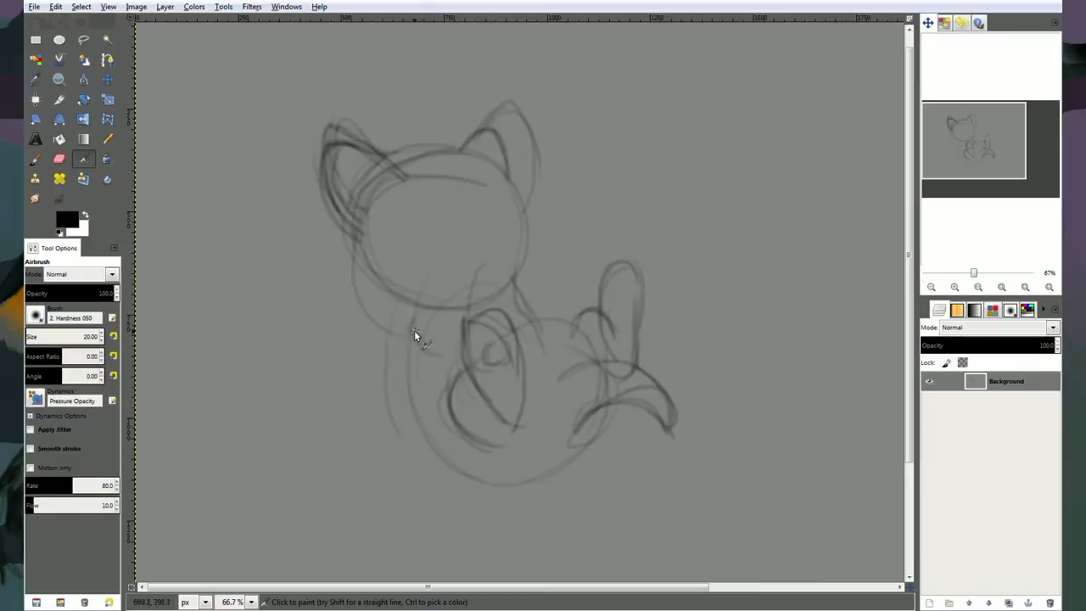
Sketch a dark oval front paw under the head's left side and a second paw beside the chin's right side.
{"action": "mouse_move", "coordinate": [414, 330]}
{"action": "left_mouse_down"}
{"action": "mouse_move", "coordinate": [458, 347]}
{"action": "mouse_move", "coordinate": [422, 309]}
{"action": "mouse_move", "coordinate": [402, 327]}
{"action": "mouse_move", "coordinate": [395, 310]}
{"action": "mouse_move", "coordinate": [426, 350]}
{"action": "left_mouse_up"}
{"action": "left_click_drag", "start_coordinate": [401, 315], "coordinate": [399, 367]}
{"action": "mouse_move", "coordinate": [395, 314]}
{"action": "left_mouse_down"}
{"action": "mouse_move", "coordinate": [419, 351]}
{"action": "mouse_move", "coordinate": [396, 321]}
{"action": "mouse_move", "coordinate": [453, 357]}
{"action": "mouse_move", "coordinate": [406, 307]}
{"action": "mouse_move", "coordinate": [412, 343]}
{"action": "mouse_move", "coordinate": [453, 342]}
{"action": "mouse_move", "coordinate": [399, 348]}
{"action": "mouse_move", "coordinate": [434, 364]}
{"action": "mouse_move", "coordinate": [399, 315]}
{"action": "mouse_move", "coordinate": [418, 360]}
{"action": "mouse_move", "coordinate": [395, 323]}
{"action": "mouse_move", "coordinate": [437, 364]}
{"action": "mouse_move", "coordinate": [395, 335]}
{"action": "mouse_move", "coordinate": [408, 310]}
{"action": "mouse_move", "coordinate": [393, 332]}
{"action": "mouse_move", "coordinate": [438, 362]}
{"action": "mouse_move", "coordinate": [395, 335]}
{"action": "mouse_move", "coordinate": [436, 348]}
{"action": "left_mouse_up"}
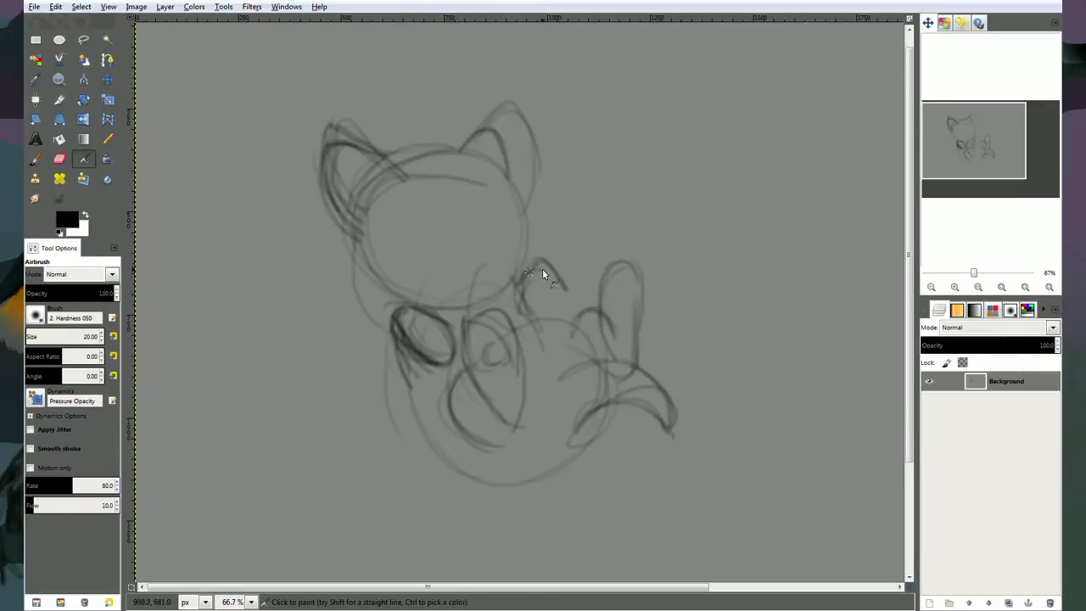
{"action": "left_click_drag", "start_coordinate": [550, 268], "coordinate": [565, 290]}
Sketch the muzzle, nose and smiling mouth on the right half of the cat's face.
{"action": "mouse_move", "coordinate": [449, 208]}
{"action": "left_mouse_down"}
{"action": "mouse_move", "coordinate": [474, 188]}
{"action": "mouse_move", "coordinate": [486, 224]}
{"action": "mouse_move", "coordinate": [473, 208]}
{"action": "left_mouse_up"}
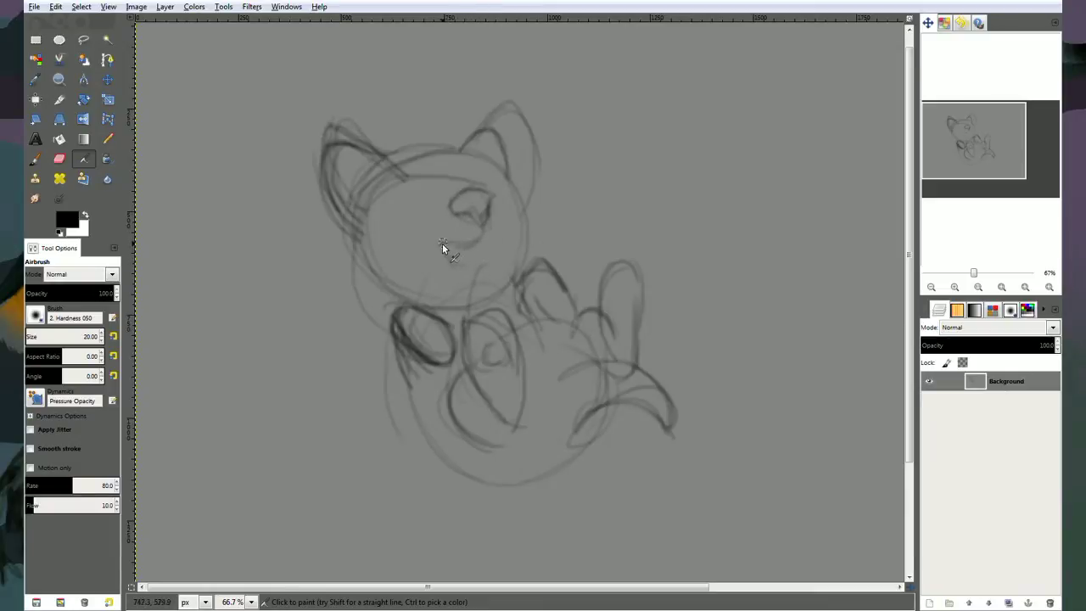
{"action": "left_click_drag", "start_coordinate": [442, 244], "coordinate": [474, 259]}
{"action": "left_click_drag", "start_coordinate": [489, 209], "coordinate": [461, 236]}
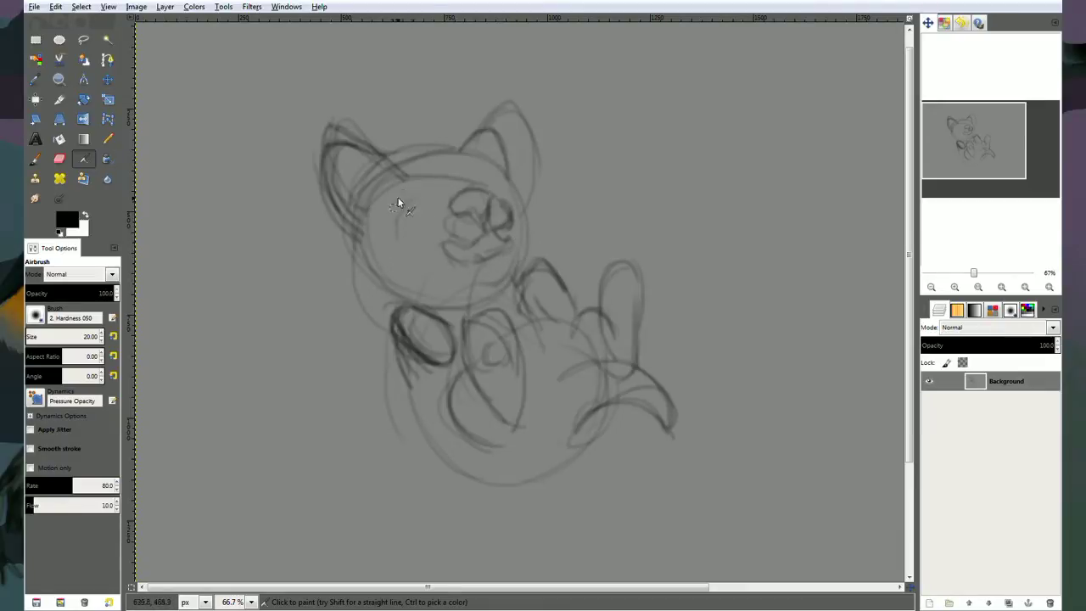
Sketch the large near eye with its pupil and the smaller far eye, and darken the lines around the nose.
{"action": "left_click_drag", "start_coordinate": [397, 200], "coordinate": [394, 235]}
{"action": "left_click_drag", "start_coordinate": [387, 238], "coordinate": [397, 208]}
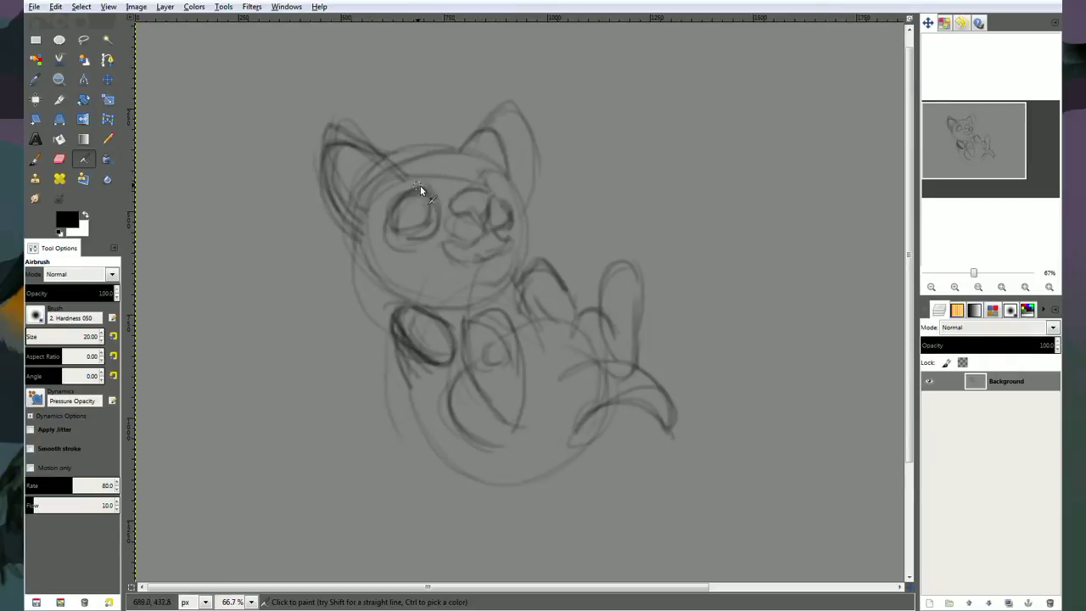
{"action": "left_click_drag", "start_coordinate": [385, 221], "coordinate": [415, 246]}
{"action": "left_click_drag", "start_coordinate": [391, 201], "coordinate": [405, 224]}
{"action": "mouse_move", "coordinate": [429, 219]}
{"action": "left_mouse_down"}
{"action": "mouse_move", "coordinate": [403, 246]}
{"action": "mouse_move", "coordinate": [438, 218]}
{"action": "mouse_move", "coordinate": [427, 224]}
{"action": "mouse_move", "coordinate": [431, 190]}
{"action": "mouse_move", "coordinate": [402, 245]}
{"action": "left_mouse_up"}
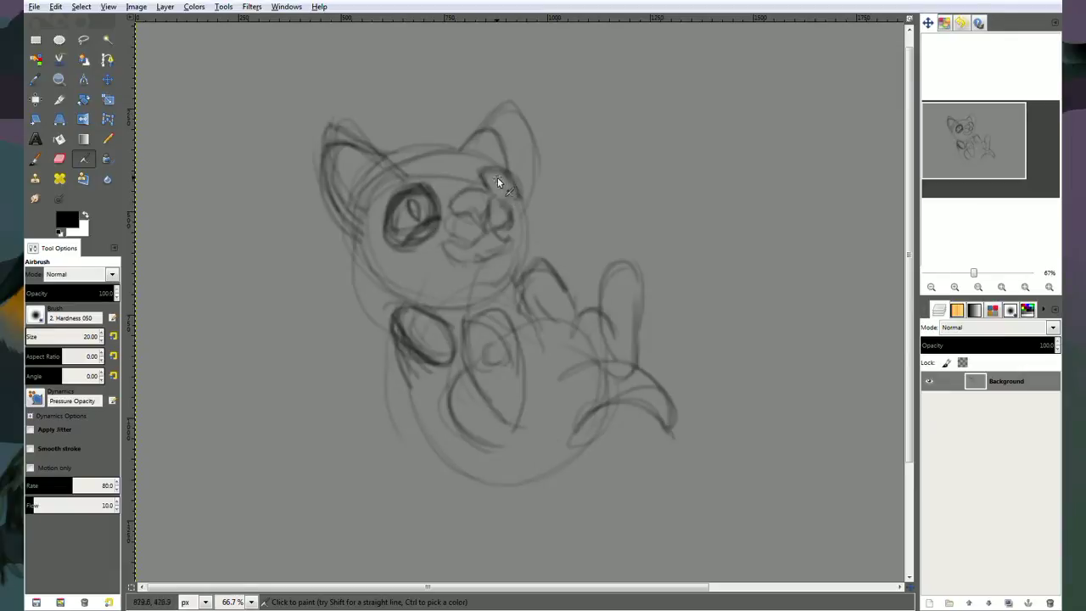
{"action": "left_click_drag", "start_coordinate": [506, 189], "coordinate": [507, 185]}
{"action": "left_click_drag", "start_coordinate": [456, 211], "coordinate": [475, 218]}
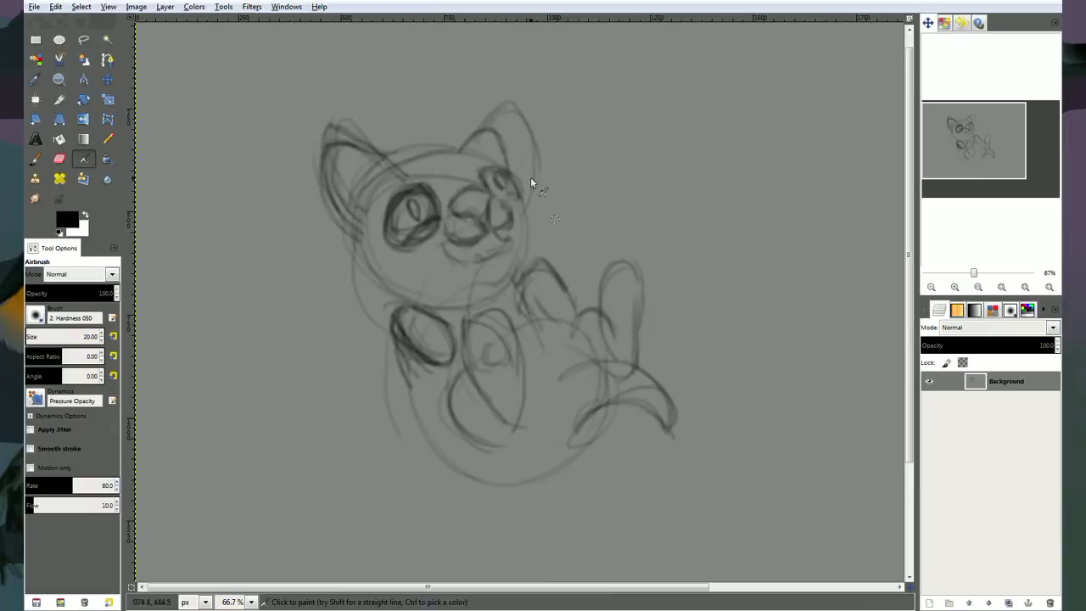
Try to erase the overlapping lines at the base of the left ear with a 76.55 eraser, then undo it.
{"action": "left_click", "coordinate": [84, 40]}
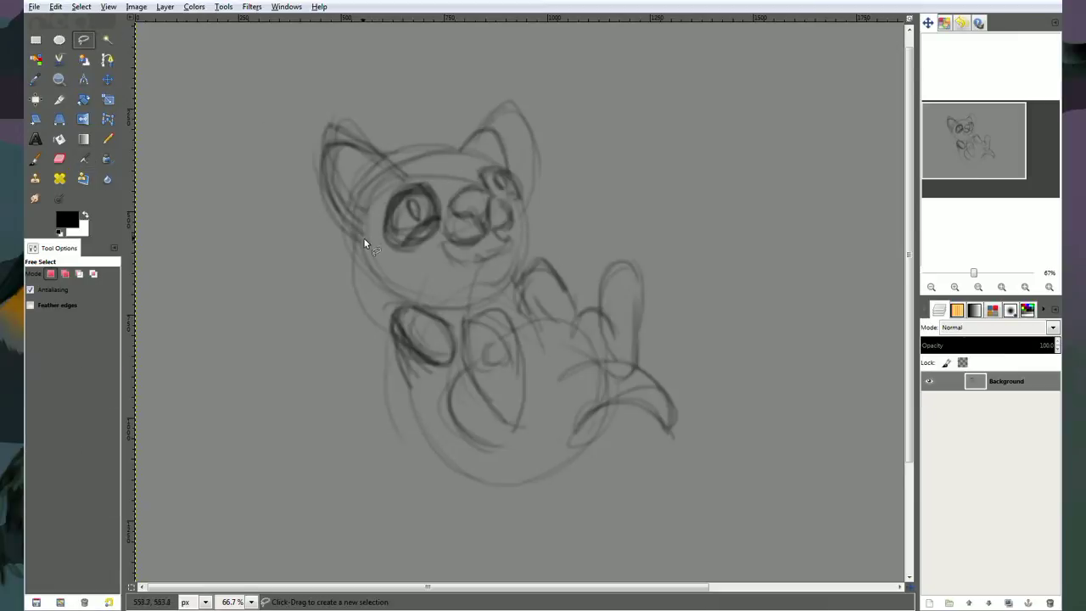
{"action": "left_click", "coordinate": [59, 159]}
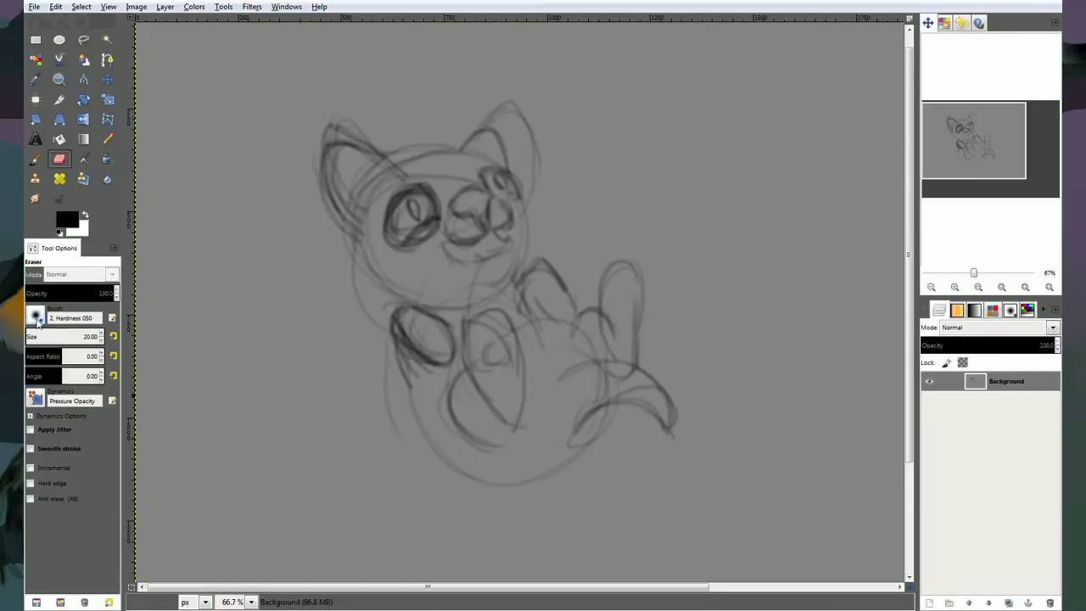
{"action": "left_click", "coordinate": [32, 337]}
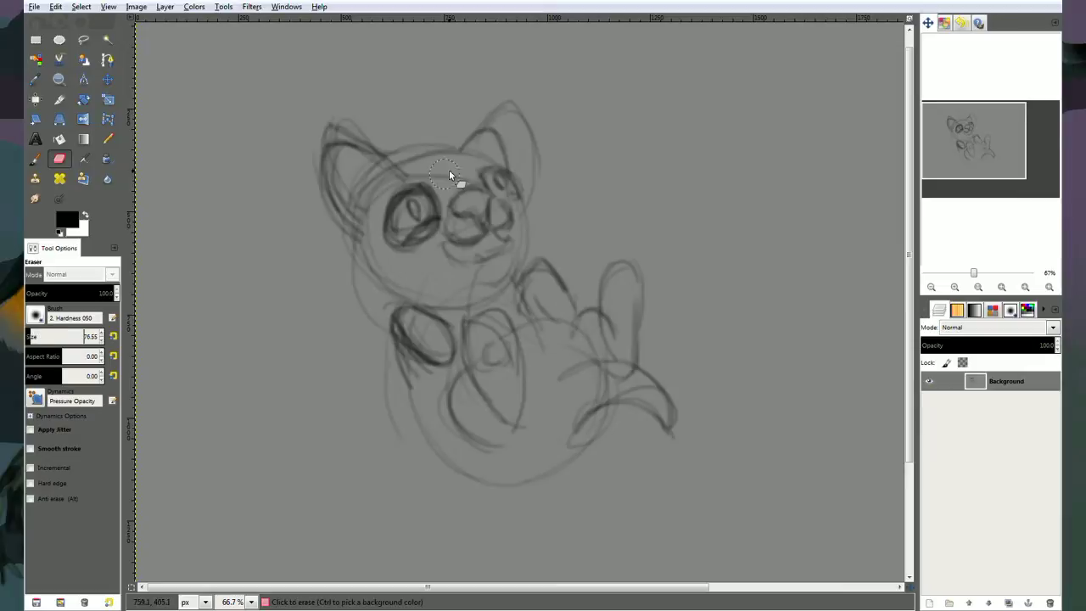
{"action": "left_click_drag", "start_coordinate": [367, 183], "coordinate": [410, 177]}
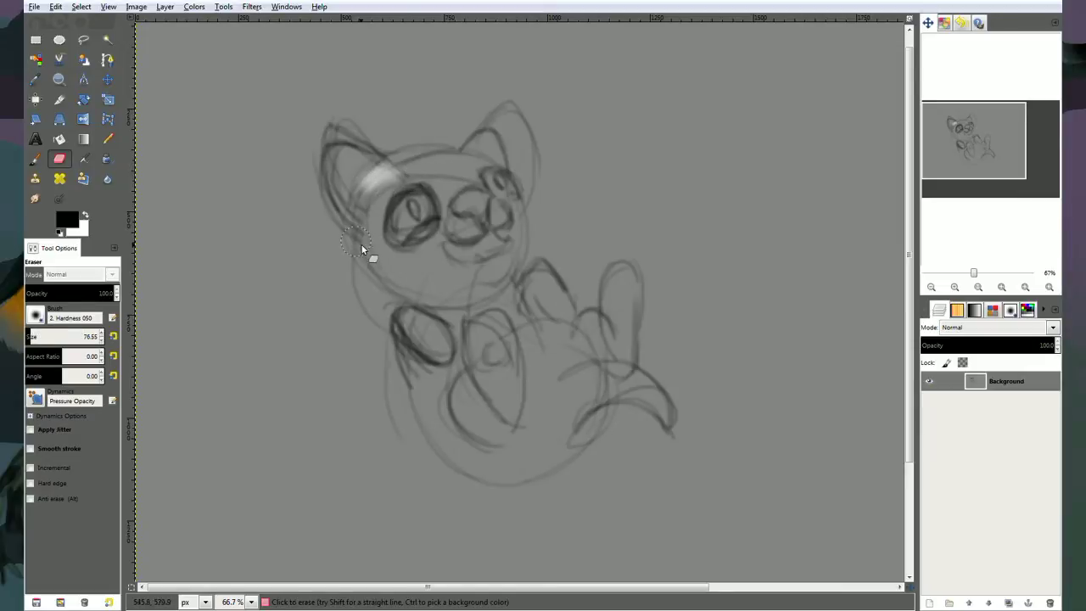
{"action": "key", "text": "ctrl+z"}
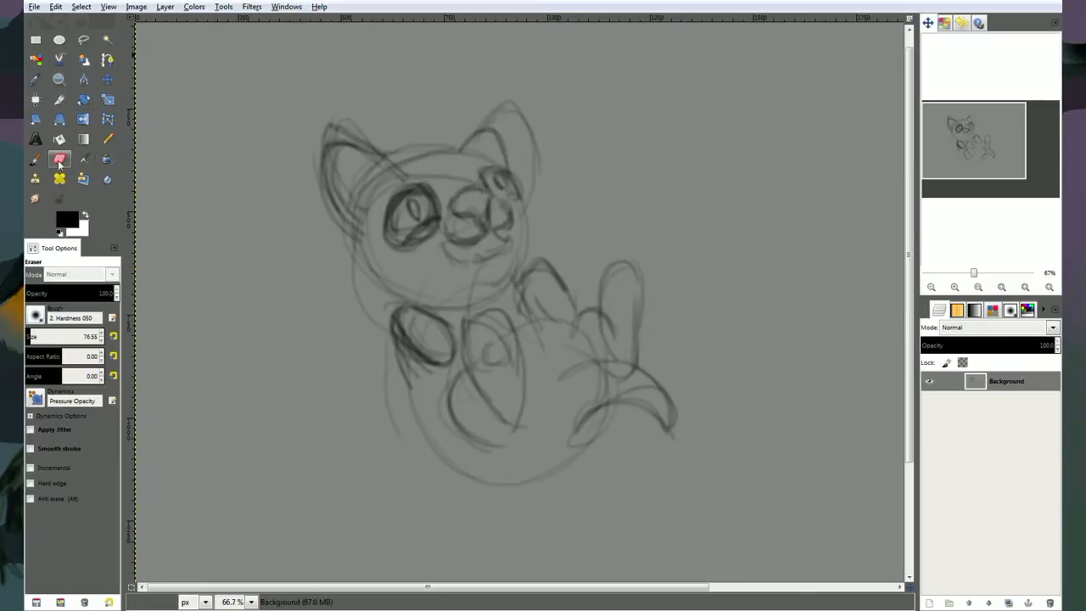
{"action": "left_click", "coordinate": [108, 141]}
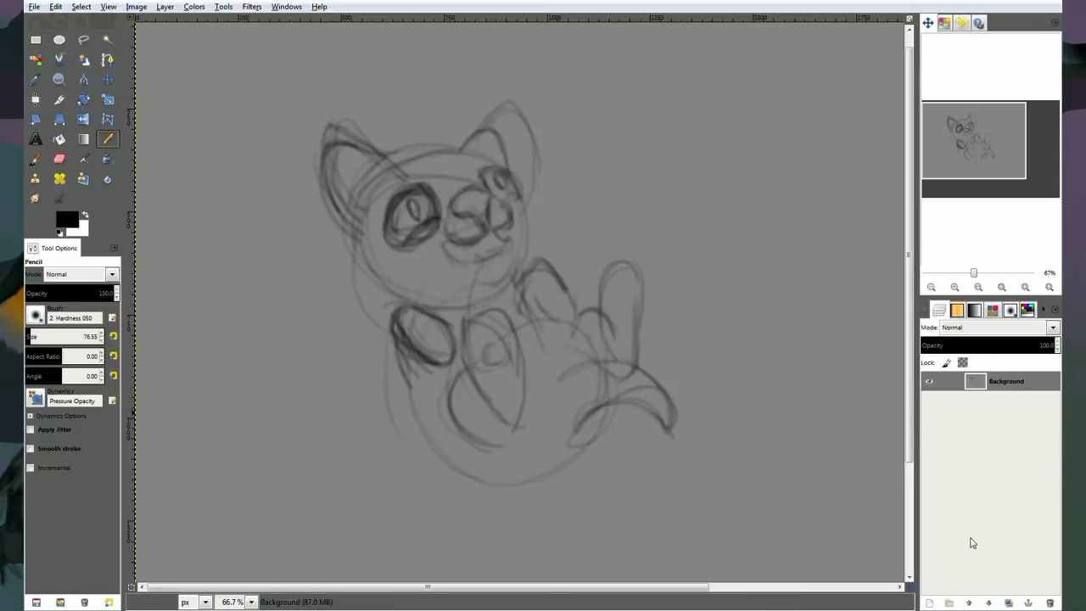
Duplicate the Background layer, make the original active, and sample the canvas gray as the Bucket Fill color.
{"action": "left_click", "coordinate": [1009, 602]}
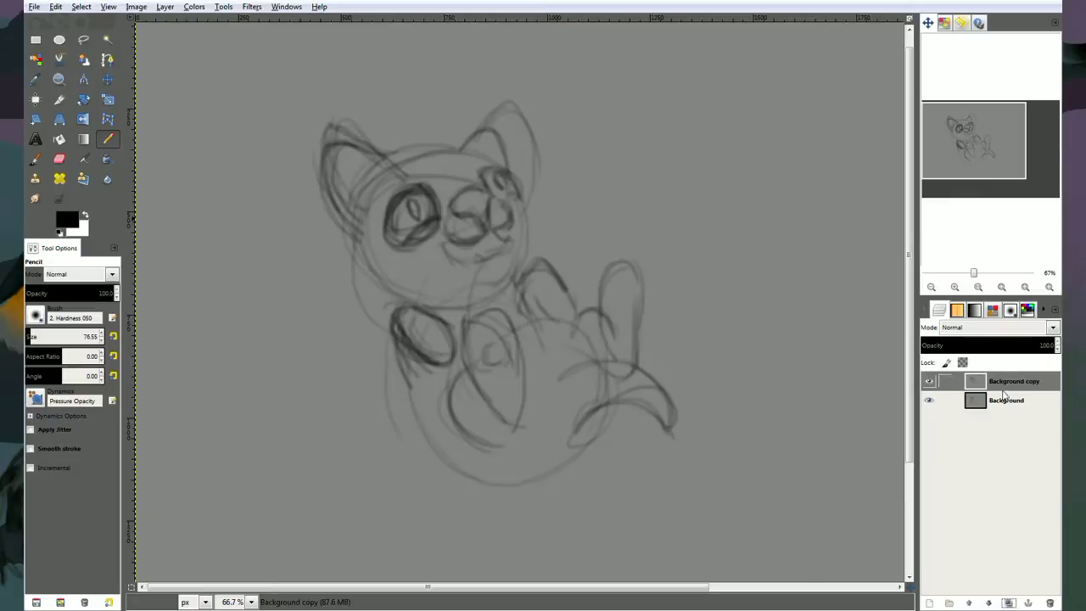
{"action": "left_click", "coordinate": [1003, 406]}
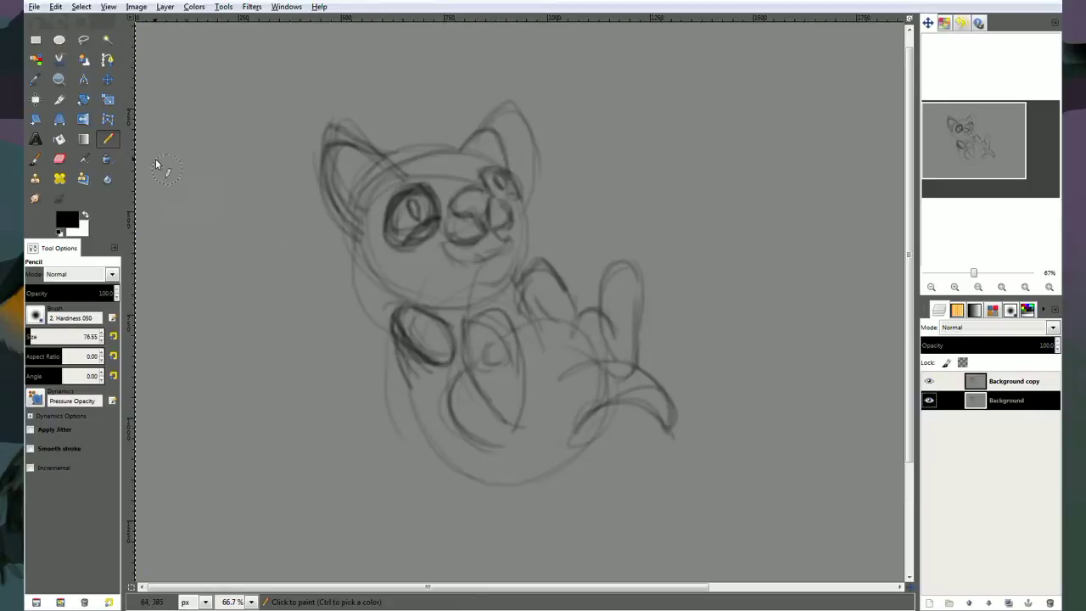
{"action": "left_click", "coordinate": [59, 140]}
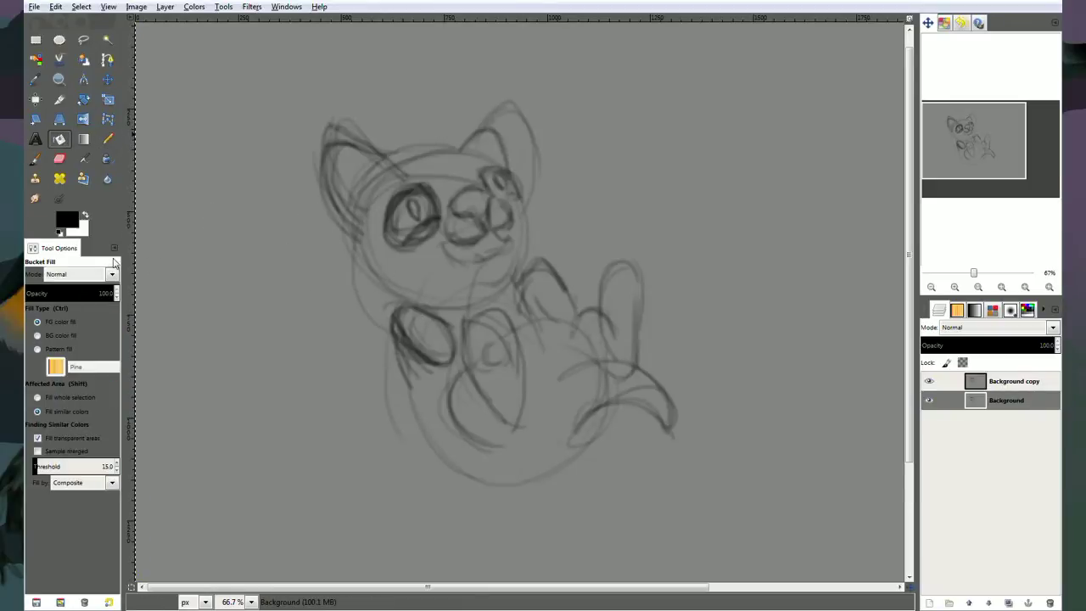
{"action": "left_click", "coordinate": [34, 79]}
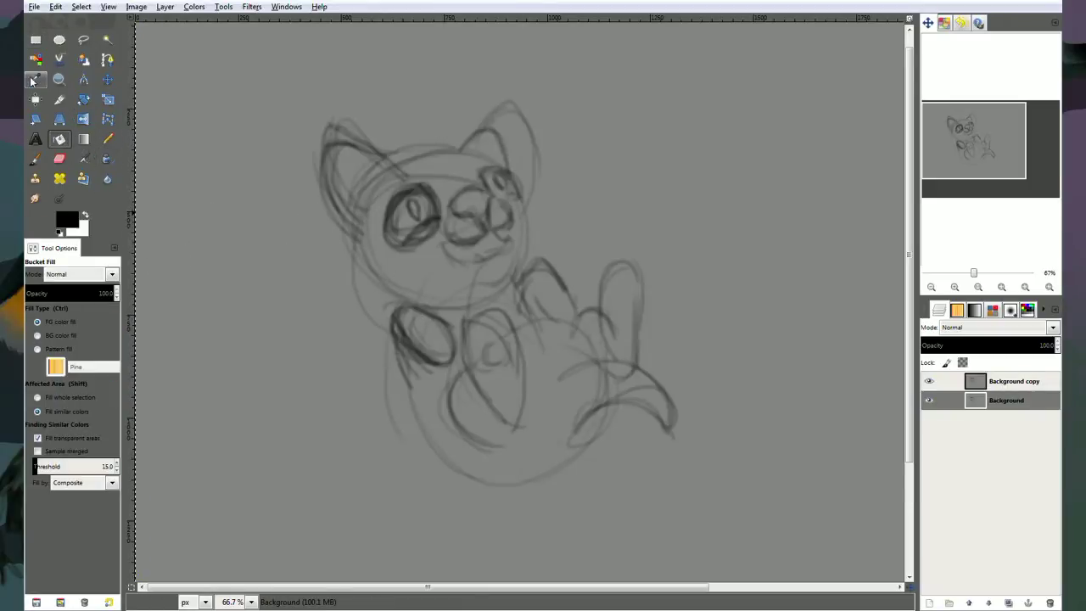
{"action": "left_click", "coordinate": [243, 153]}
{"action": "left_click", "coordinate": [60, 139]}
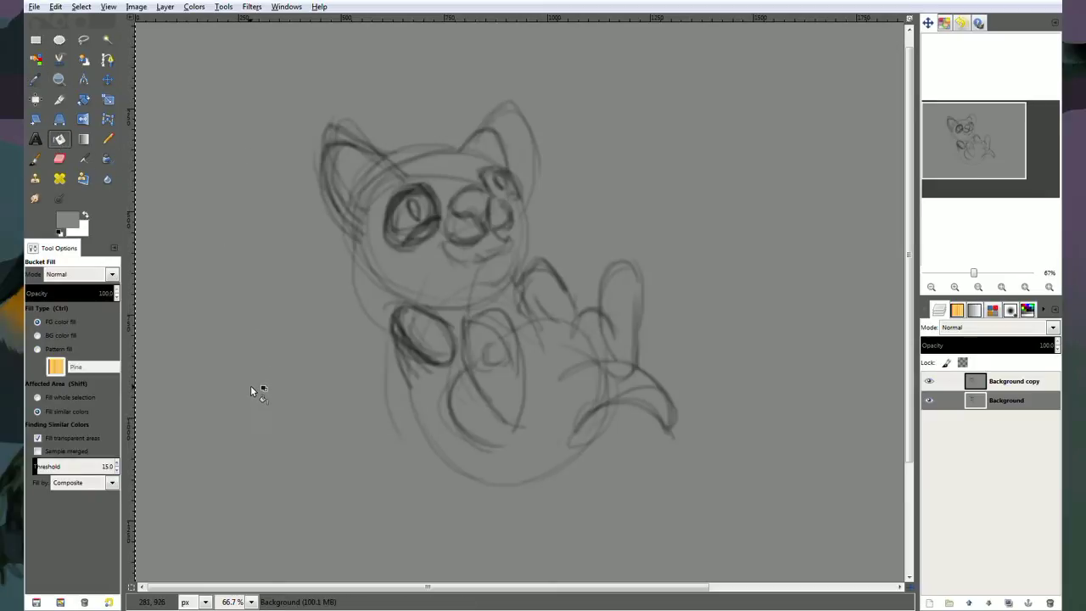
Hide the Background copy layer, fill the whole original Background layer with the sampled gray, and show the copy again.
{"action": "left_click", "coordinate": [929, 381]}
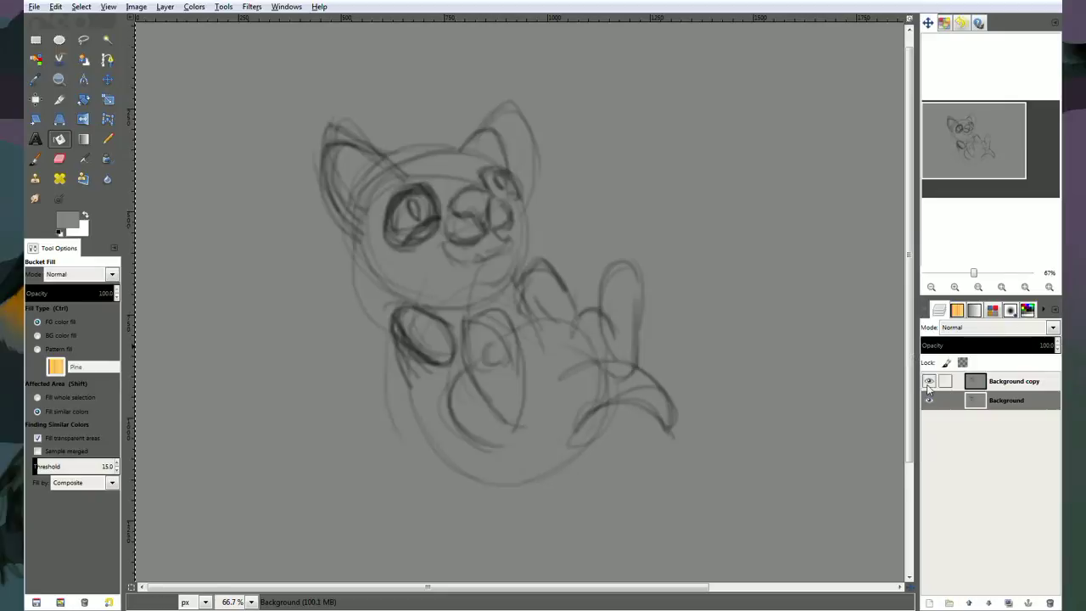
{"action": "left_click", "coordinate": [1010, 400]}
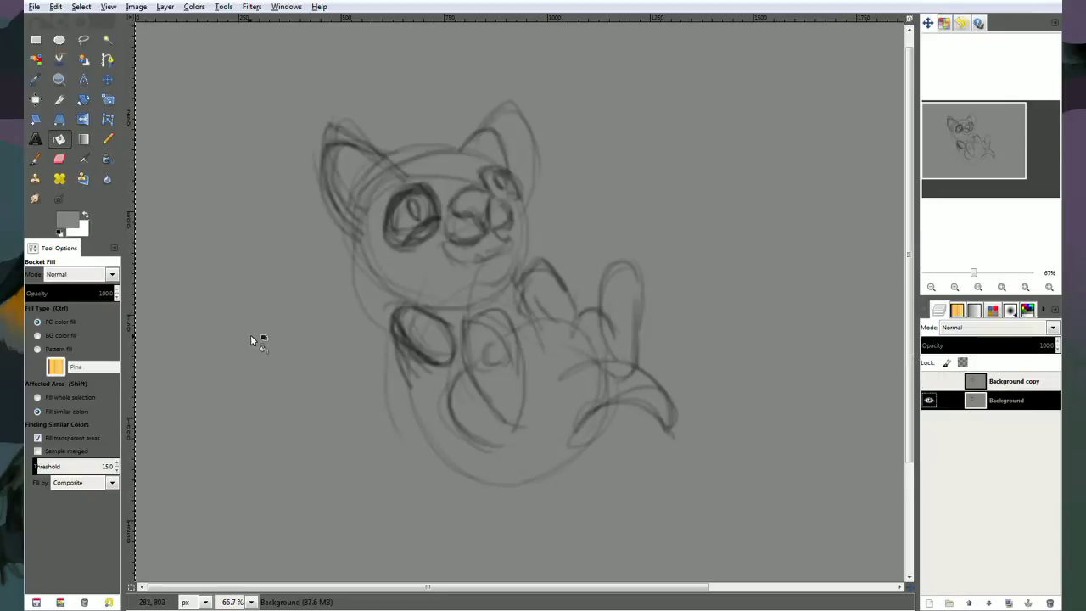
{"action": "left_click", "coordinate": [38, 397]}
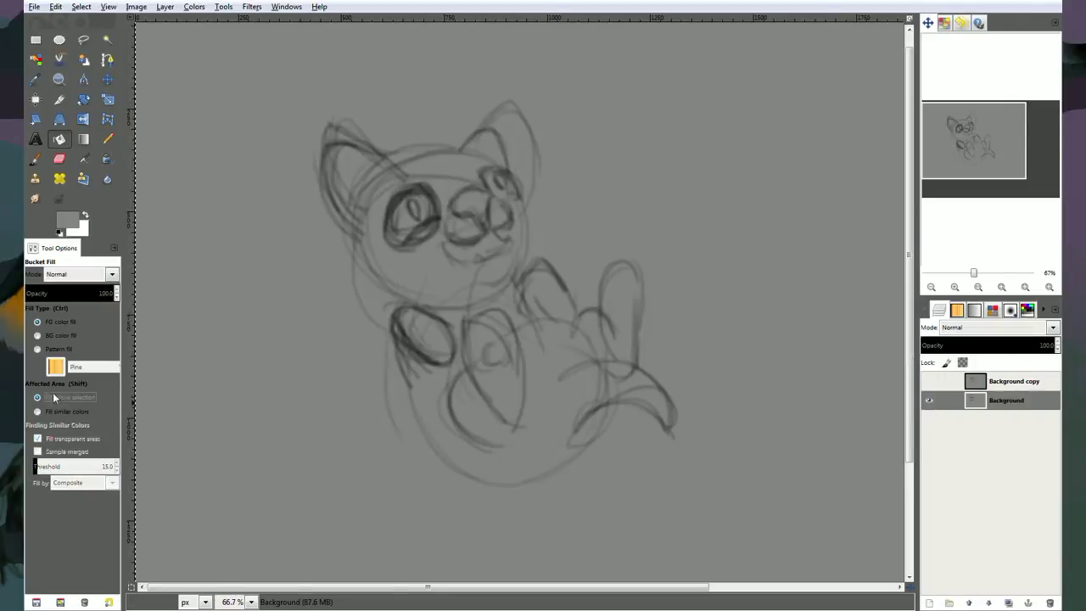
{"action": "left_click", "coordinate": [575, 355]}
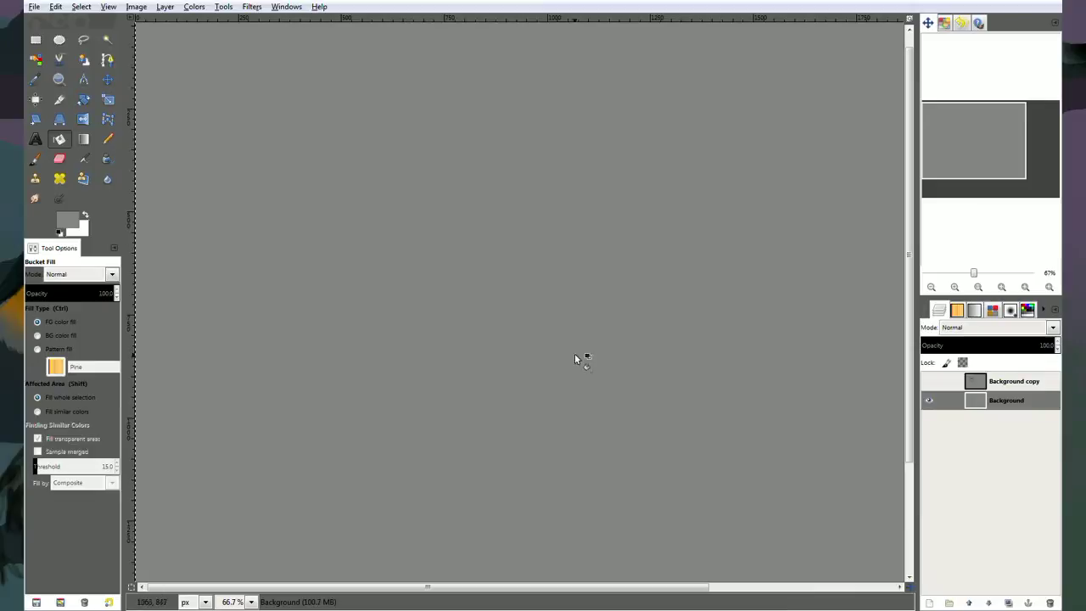
{"action": "left_click", "coordinate": [929, 381]}
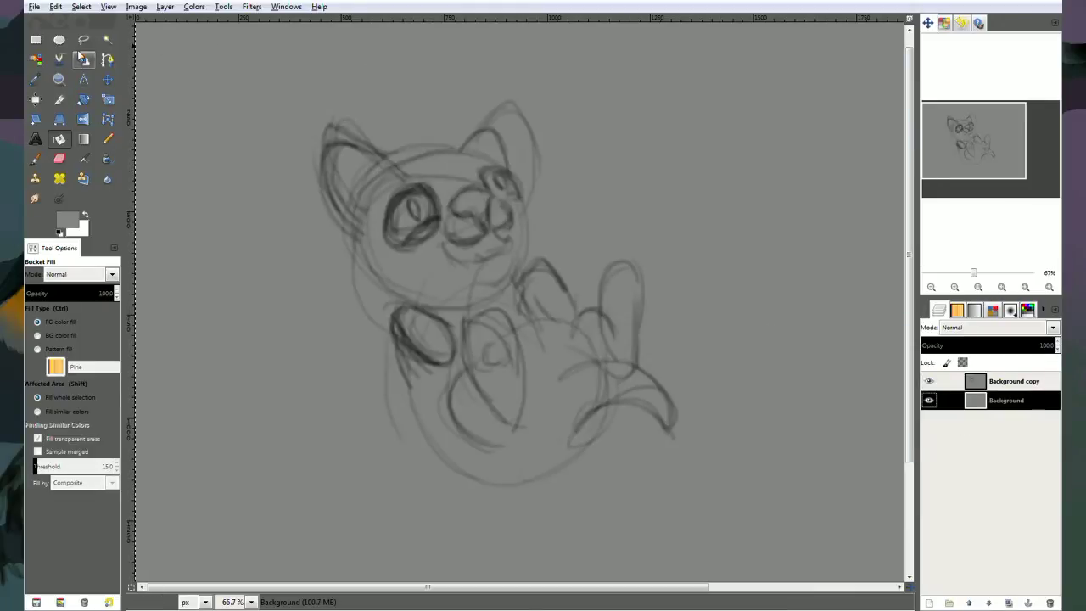
Choose Select by Color, try clearing the Background layer's contents, and undo the deletion.
{"action": "left_click", "coordinate": [36, 58]}
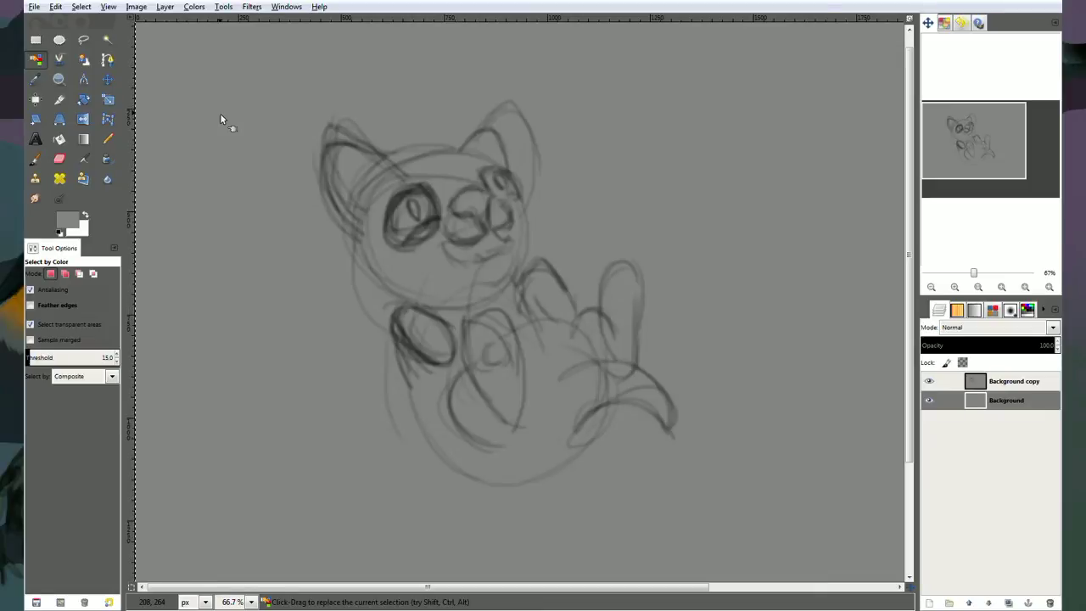
{"action": "key", "text": "Delete"}
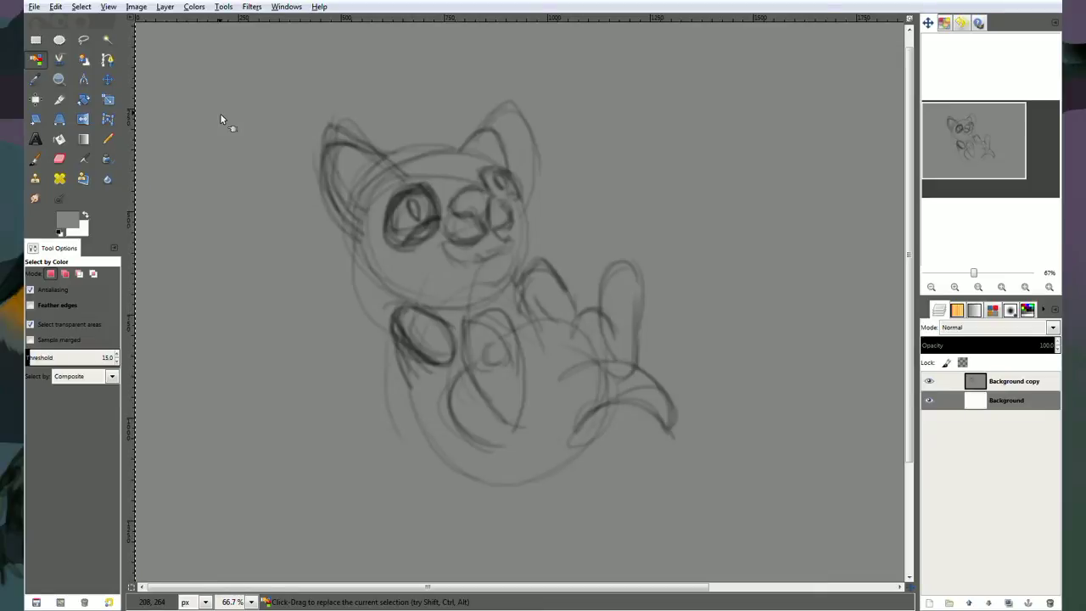
{"action": "key", "text": "ctrl"}
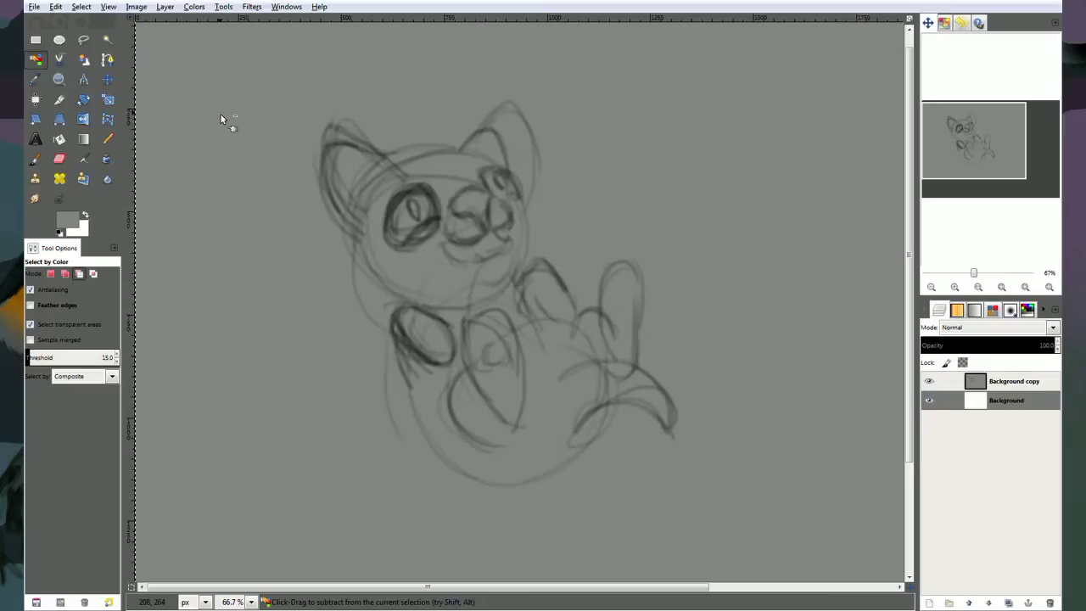
{"action": "key", "text": "ctrl+z"}
On the Background copy layer, select the gray by color, add an alpha channel, clear the gray to transparency, and deselect.
{"action": "left_click", "coordinate": [1015, 386]}
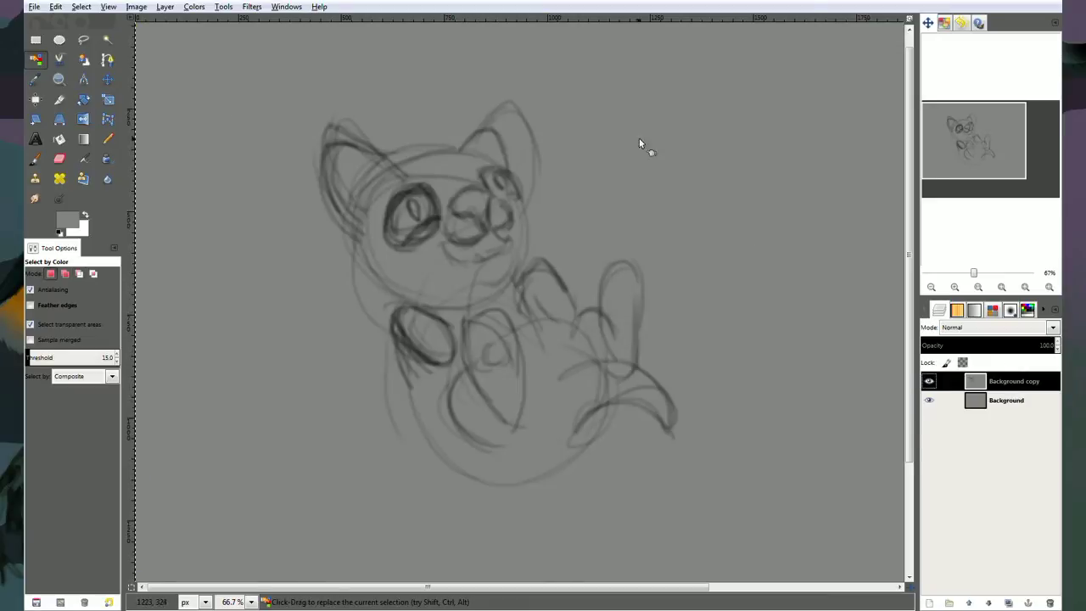
{"action": "left_click", "coordinate": [649, 147]}
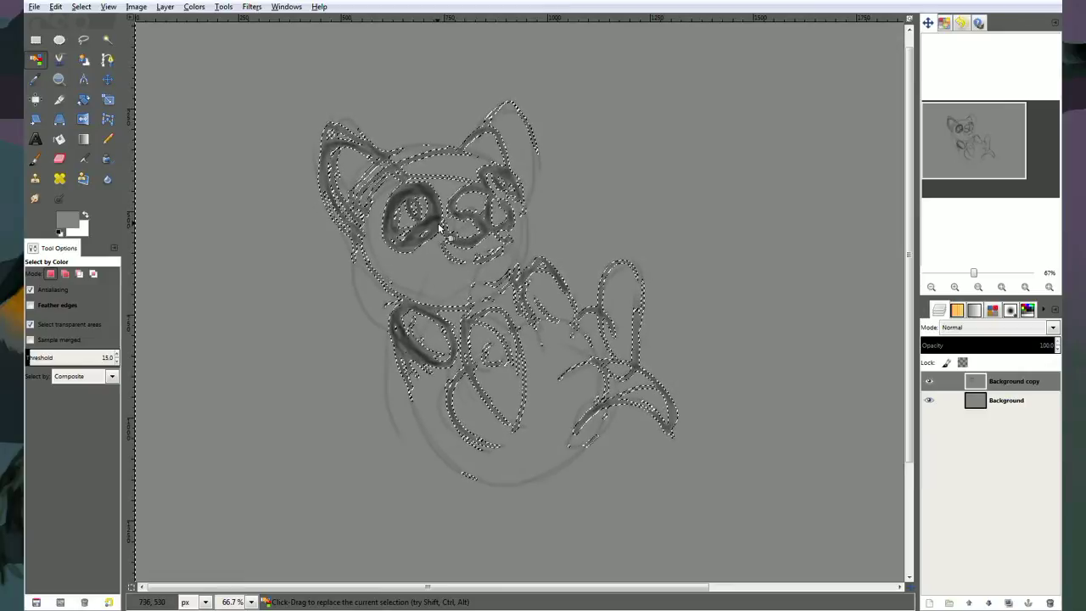
{"action": "key", "text": "Delete"}
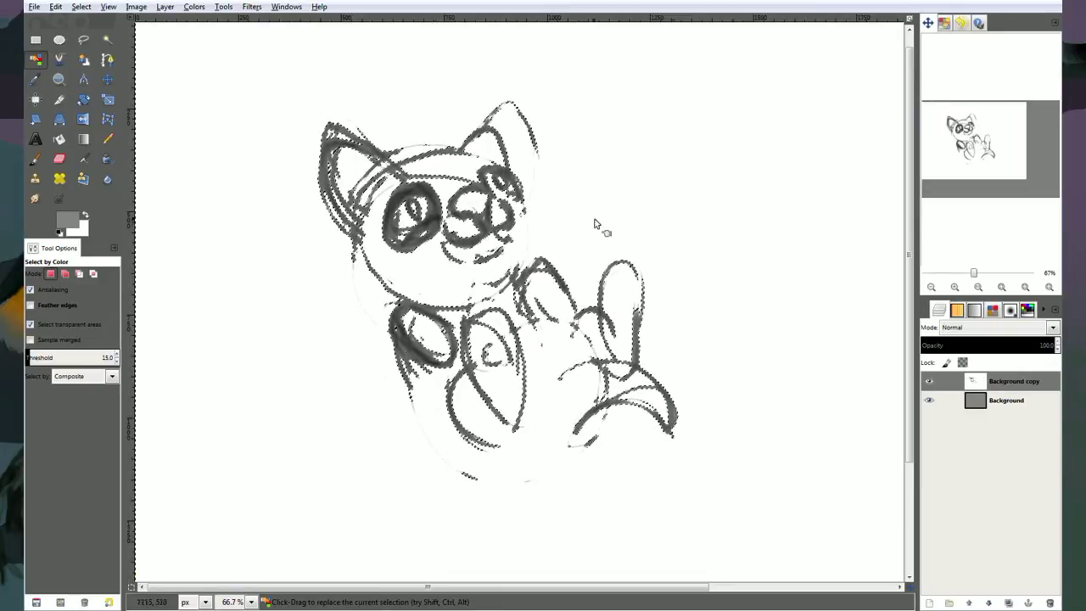
{"action": "right_click", "coordinate": [993, 381]}
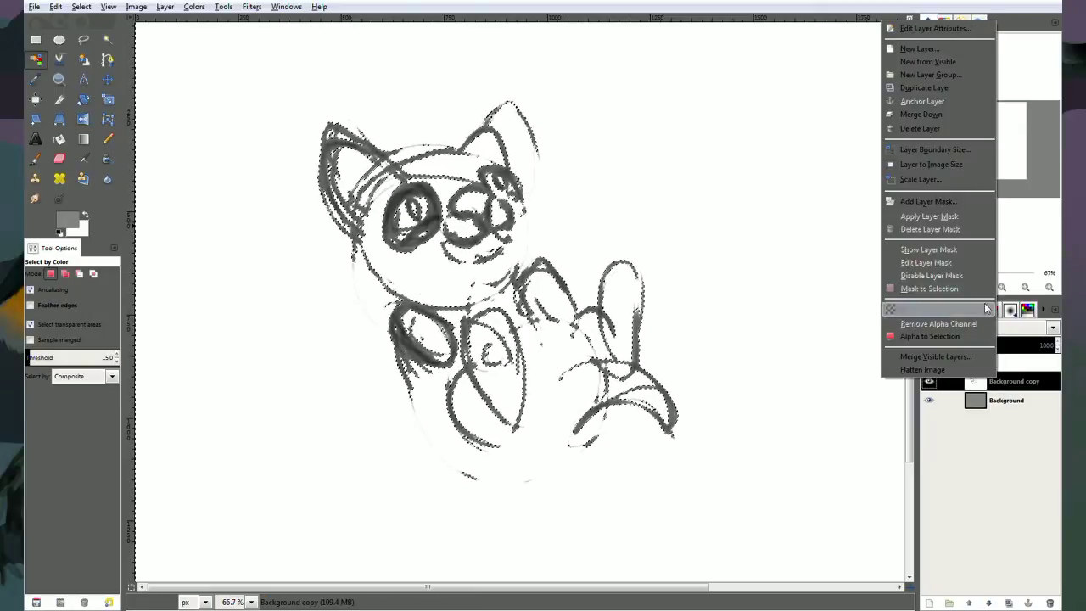
{"action": "left_click", "coordinate": [955, 311]}
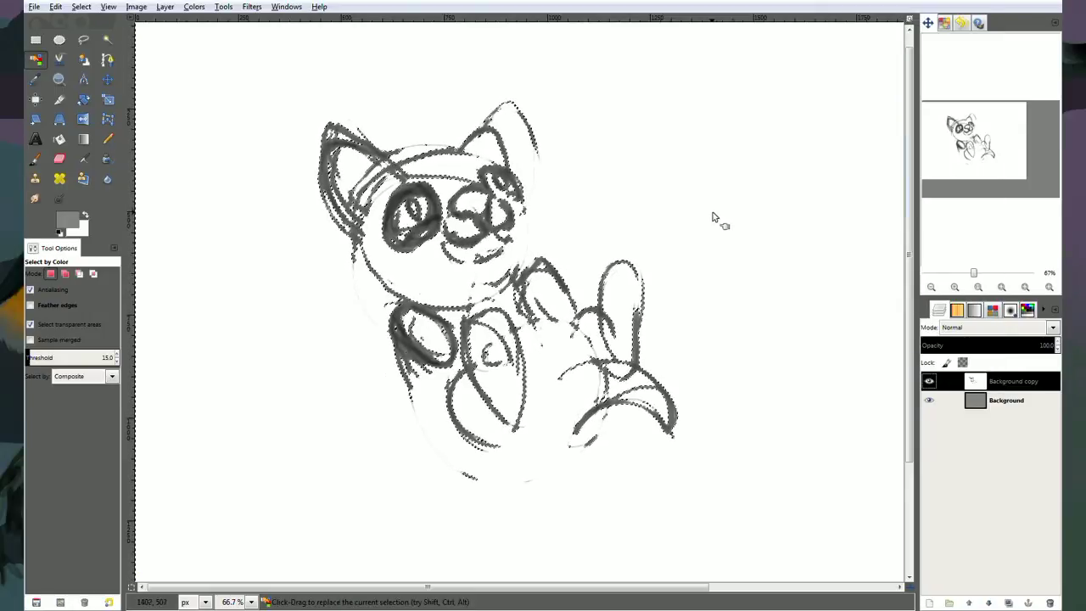
{"action": "key", "text": "Delete"}
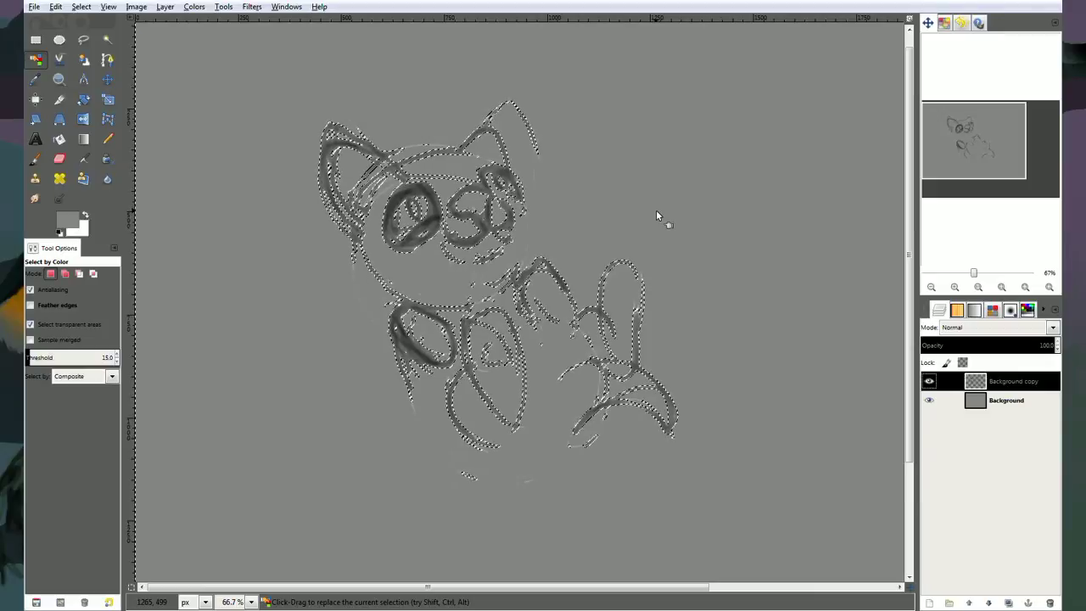
{"action": "key", "text": "ctrl+shift+a"}
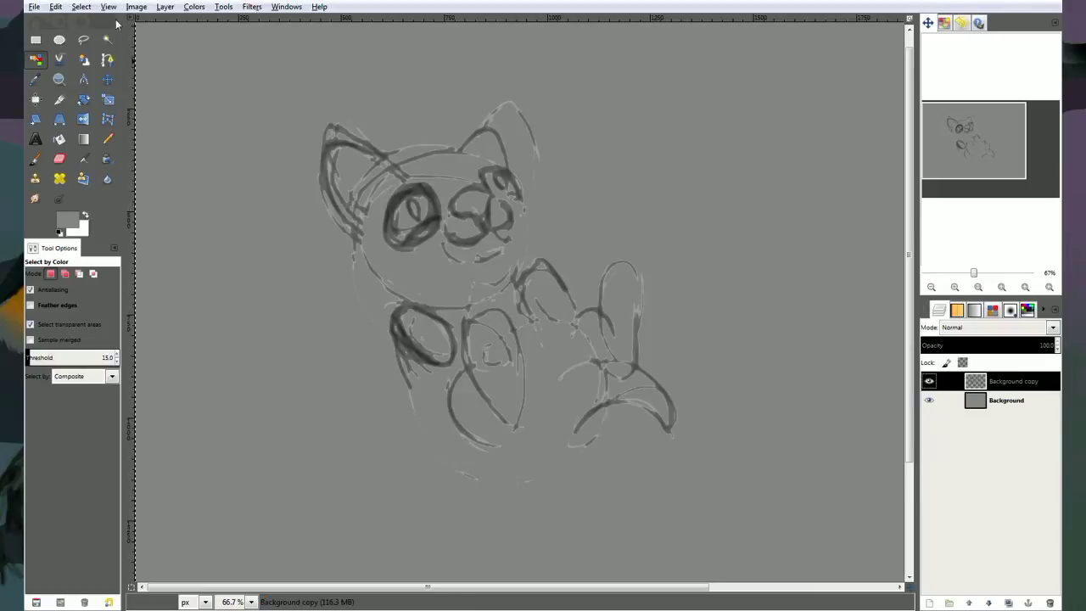
With a black Pencil at size 17.79, darken the left ear, the right eye's oval, and the inner right ear.
{"action": "key", "text": "n"}
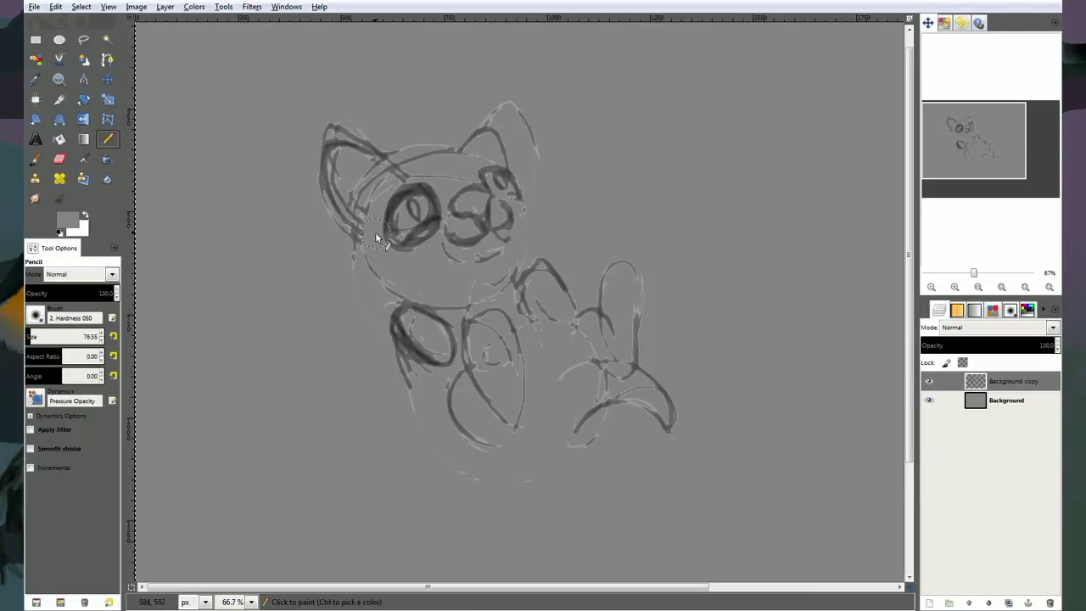
{"action": "left_click", "coordinate": [62, 236]}
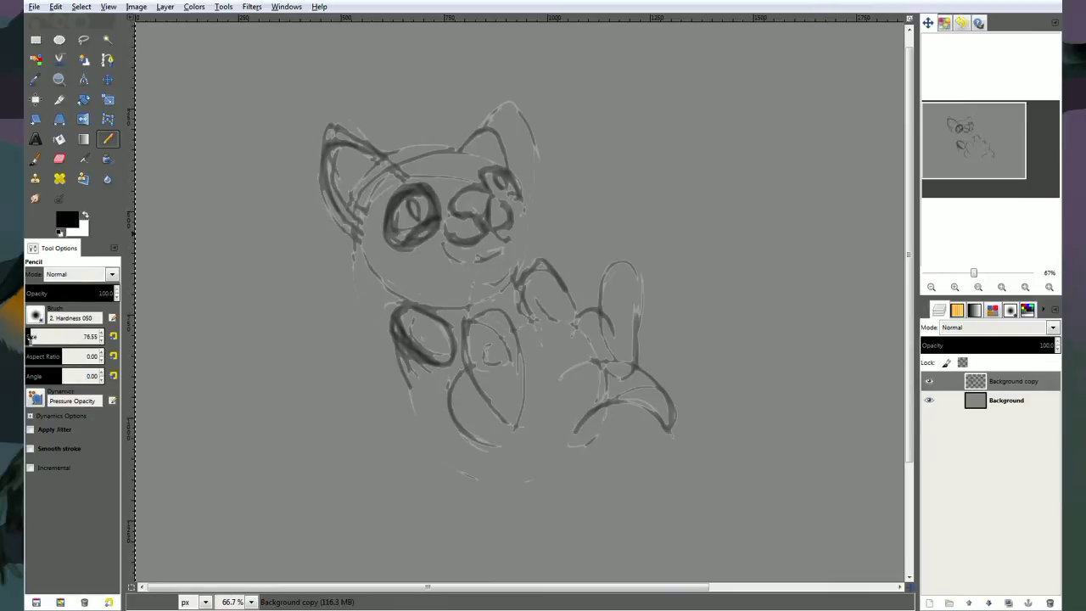
{"action": "left_click_drag", "start_coordinate": [31, 336], "coordinate": [26, 336]}
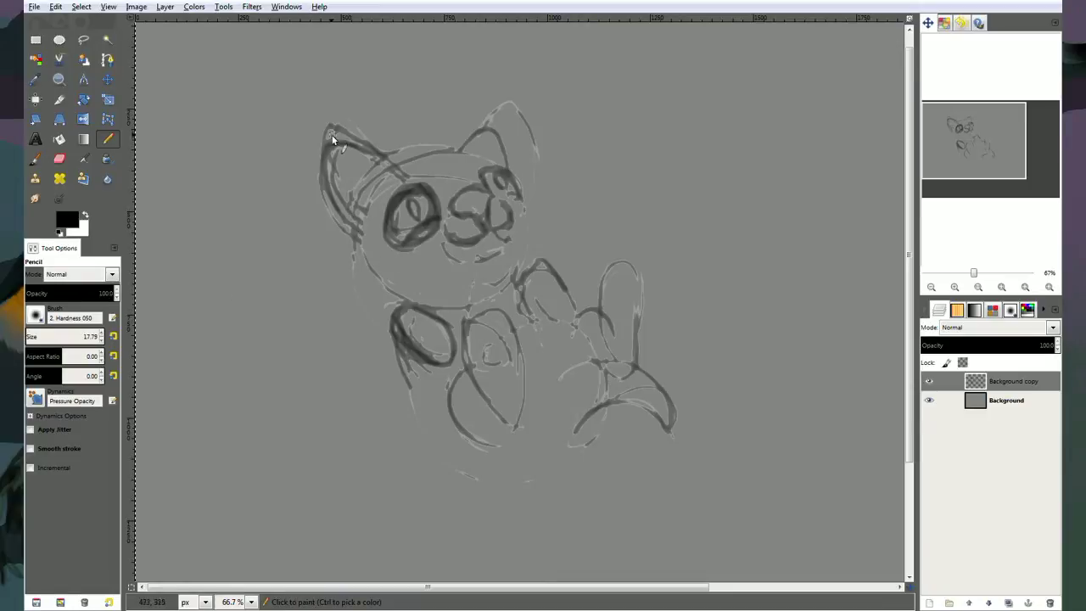
{"action": "left_click_drag", "start_coordinate": [332, 138], "coordinate": [325, 168]}
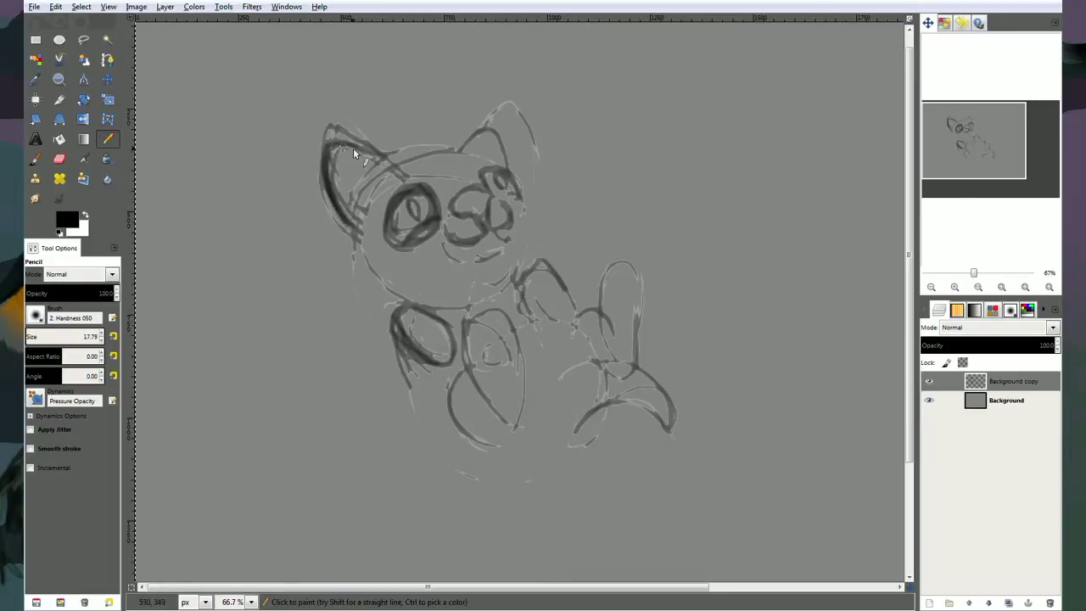
{"action": "left_click_drag", "start_coordinate": [346, 150], "coordinate": [390, 181]}
{"action": "left_click_drag", "start_coordinate": [337, 154], "coordinate": [356, 231]}
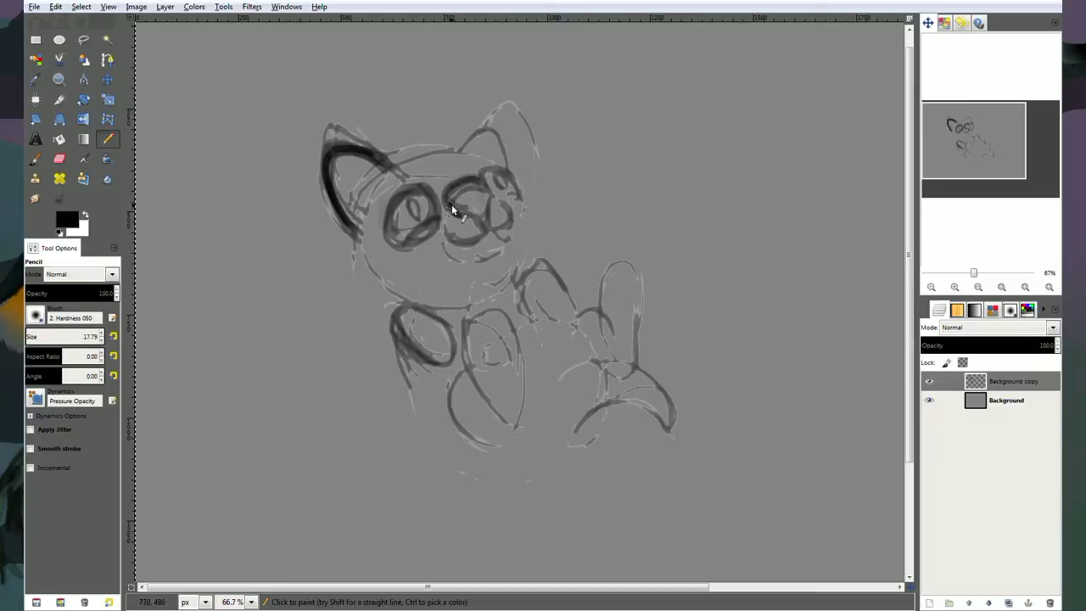
{"action": "mouse_move", "coordinate": [465, 179]}
{"action": "left_mouse_down"}
{"action": "mouse_move", "coordinate": [485, 194]}
{"action": "mouse_move", "coordinate": [476, 190]}
{"action": "mouse_move", "coordinate": [468, 208]}
{"action": "left_mouse_up"}
{"action": "left_click_drag", "start_coordinate": [466, 148], "coordinate": [485, 132]}
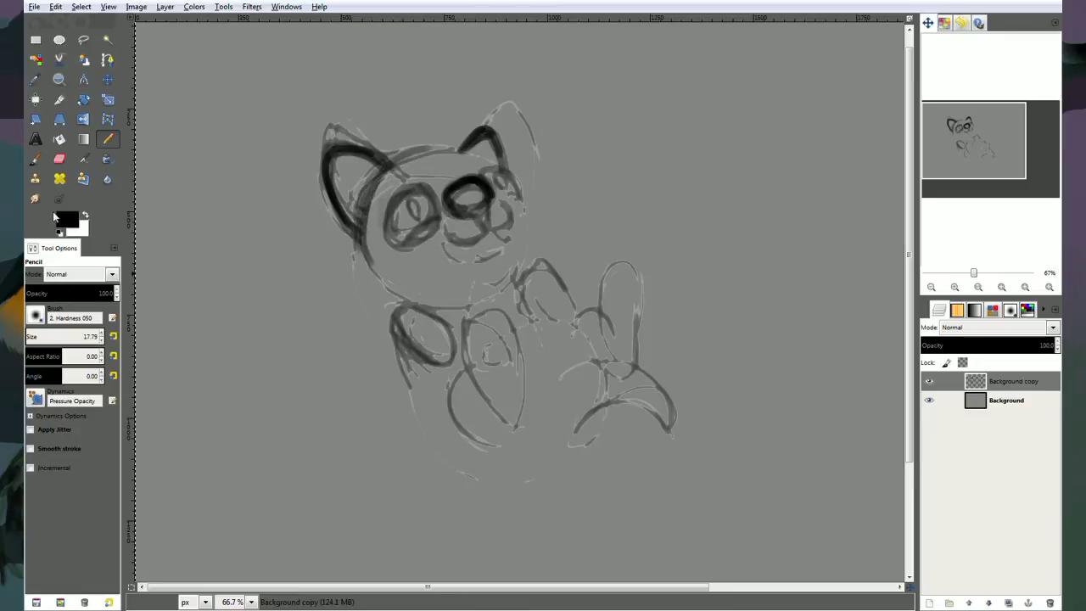
Make an elliptical selection of 405 by 382 px at position 543, 340 and fit it around the cat's head.
{"action": "left_click", "coordinate": [59, 39]}
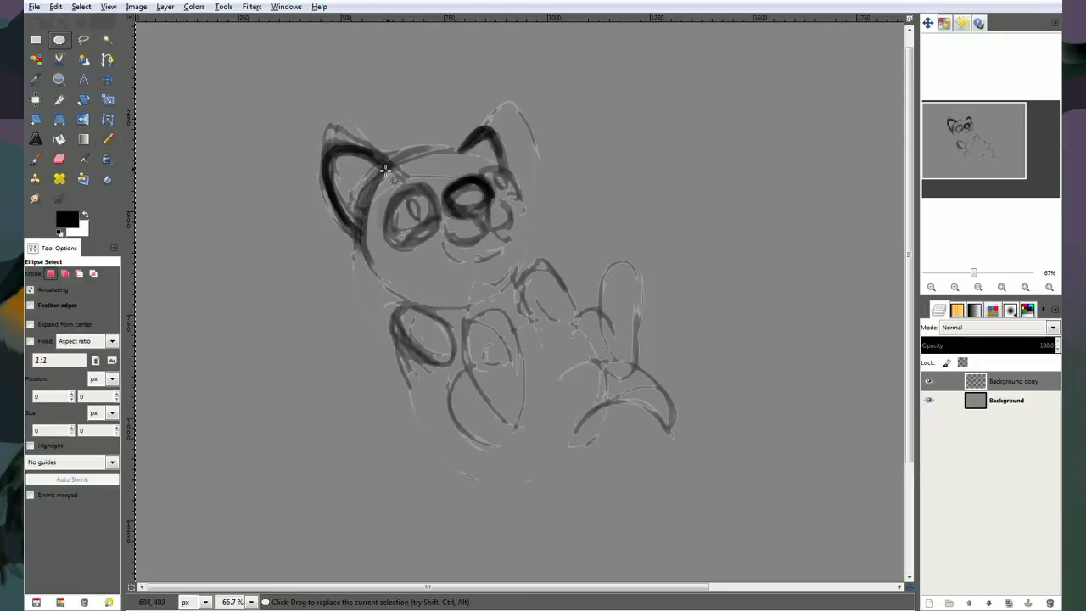
{"action": "left_click_drag", "start_coordinate": [399, 159], "coordinate": [545, 303]}
{"action": "left_click_drag", "start_coordinate": [473, 232], "coordinate": [433, 223]}
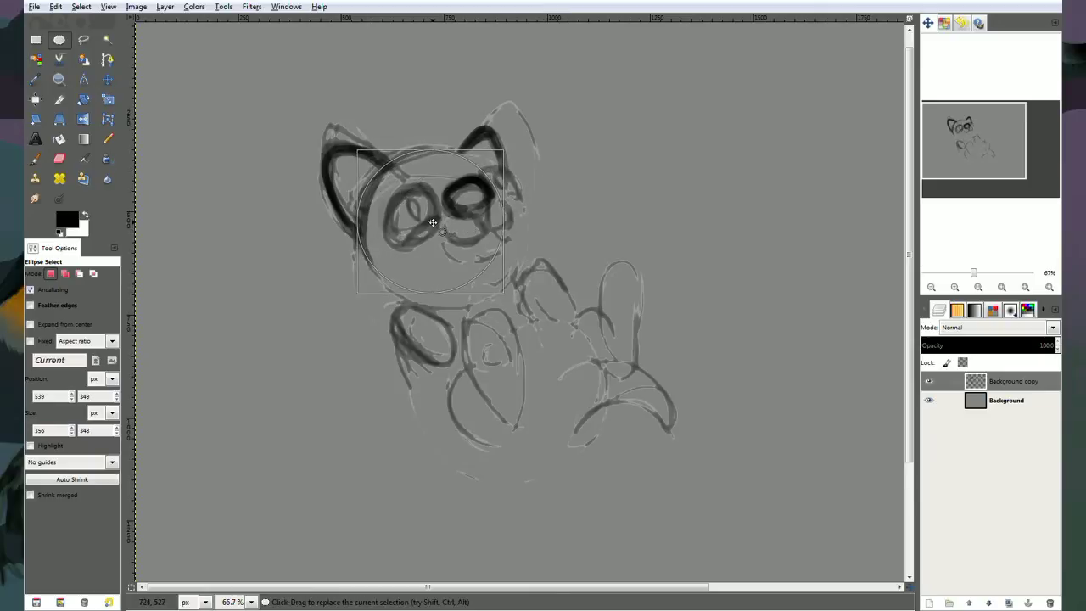
{"action": "left_click_drag", "start_coordinate": [488, 277], "coordinate": [505, 290]}
{"action": "left_click_drag", "start_coordinate": [449, 231], "coordinate": [450, 230]}
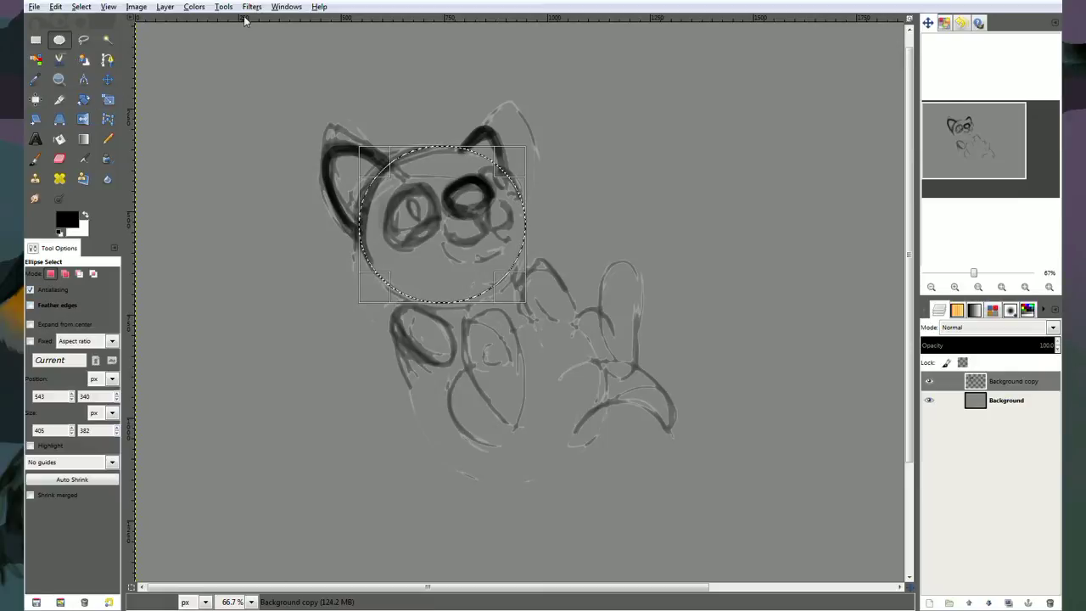
Convert the elliptical head selection to a path and check the Paths tool's options.
{"action": "left_click", "coordinate": [80, 7]}
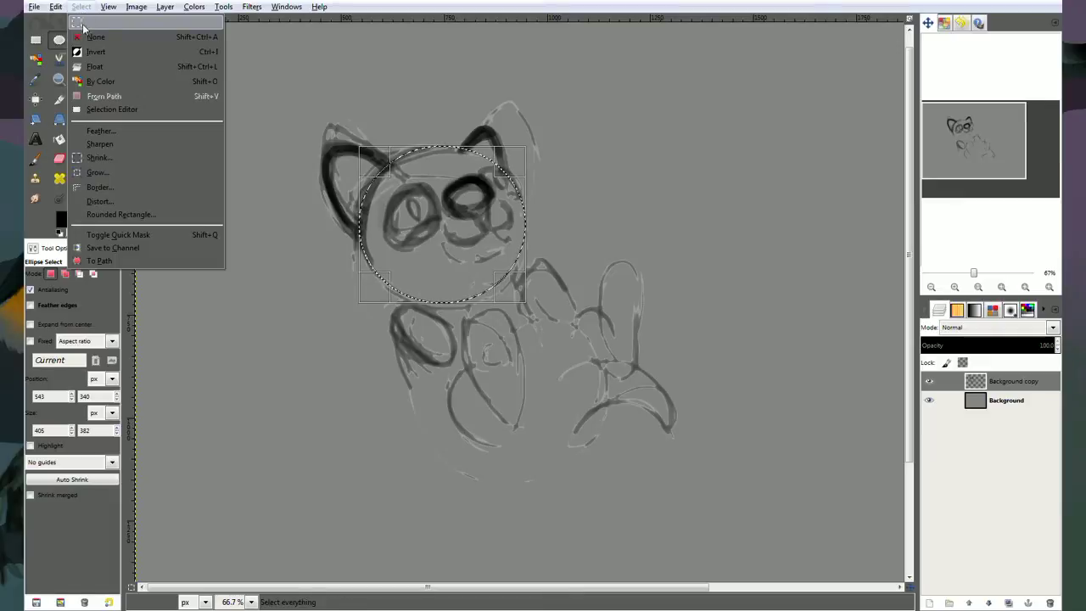
{"action": "left_click", "coordinate": [107, 260]}
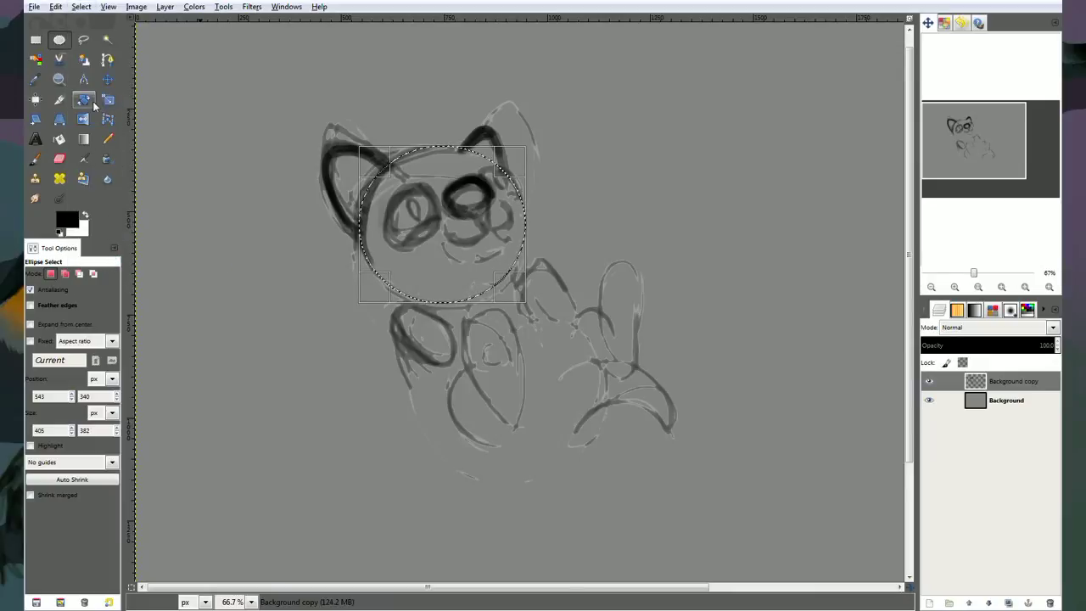
{"action": "left_click", "coordinate": [107, 60]}
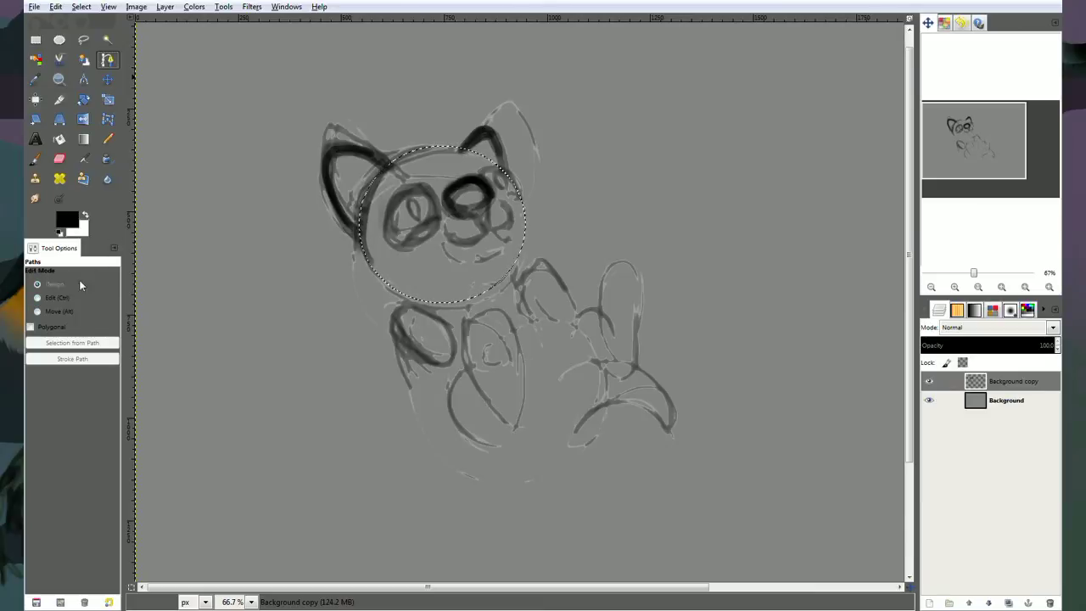
{"action": "left_click", "coordinate": [114, 249]}
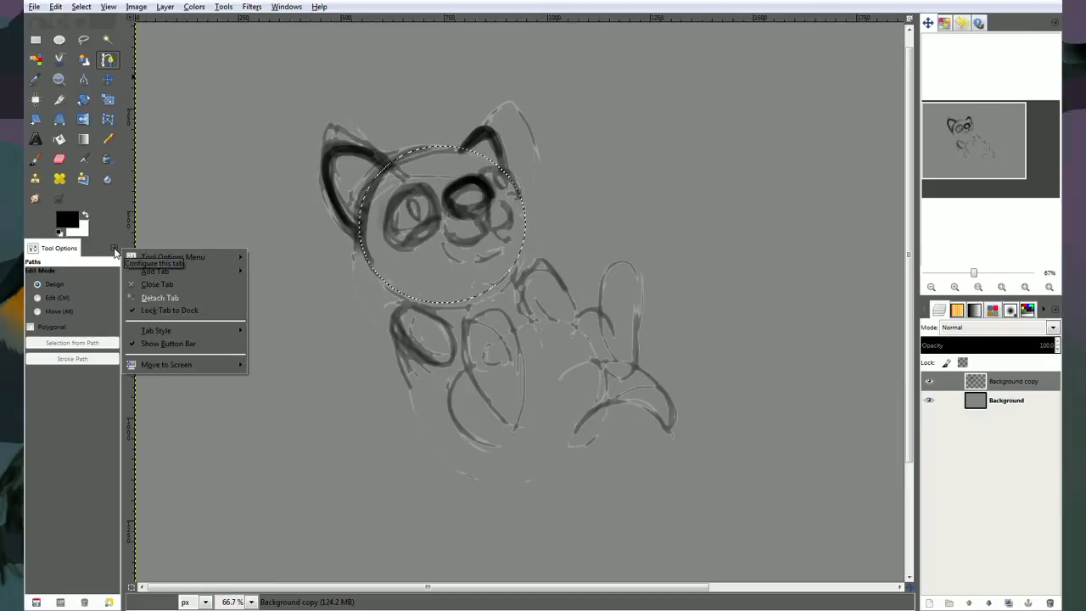
{"action": "mouse_move", "coordinate": [170, 259]}
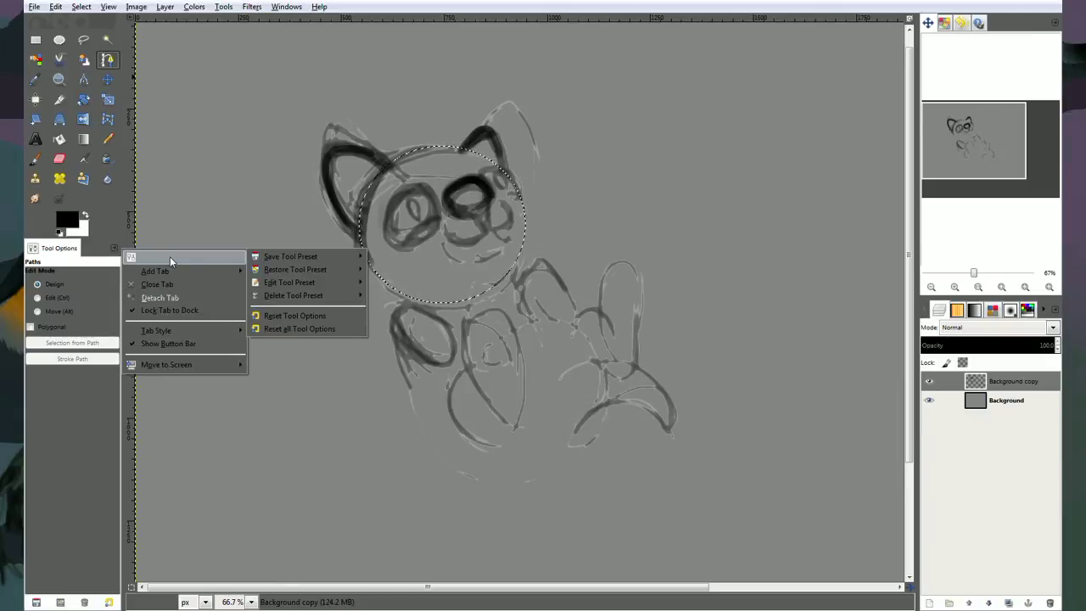
{"action": "left_click", "coordinate": [52, 421]}
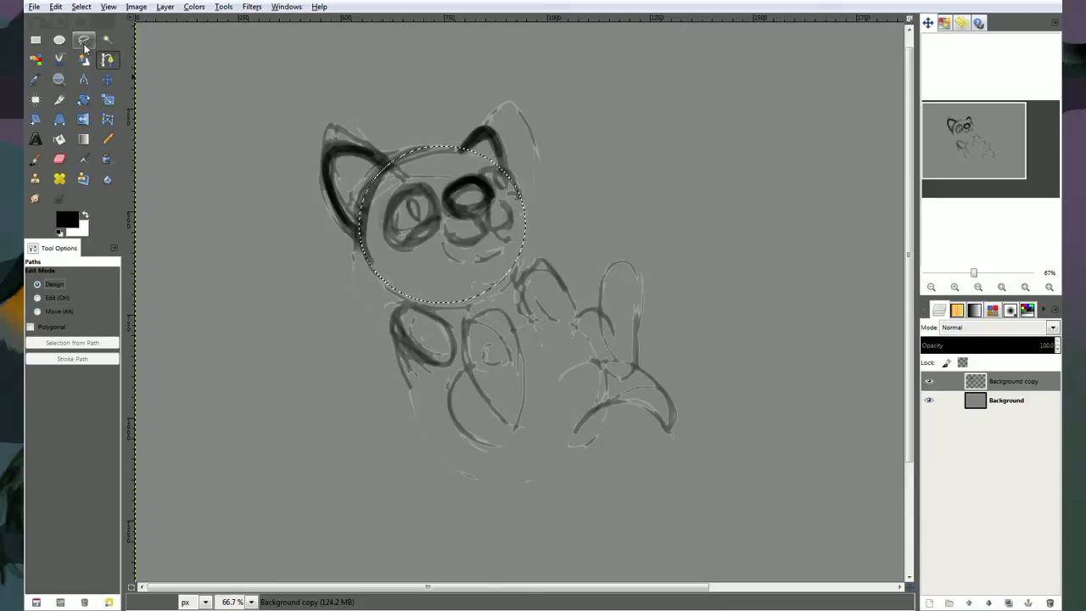
Switch to the Pencil, examine the head selection in the Selection Editor, and return to the navigation preview.
{"action": "left_click", "coordinate": [108, 140]}
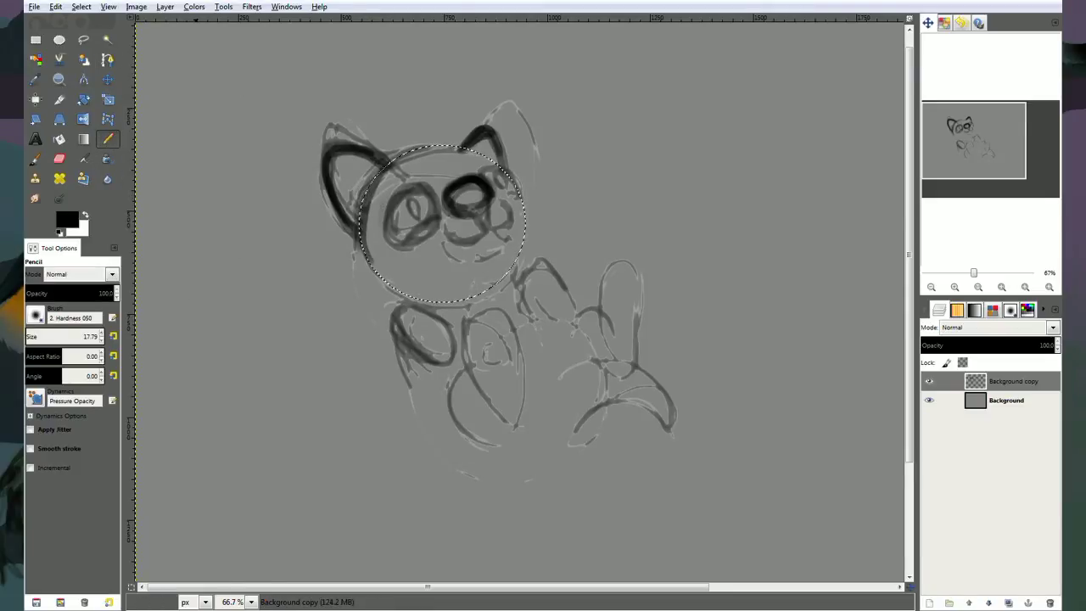
{"action": "left_click", "coordinate": [82, 7]}
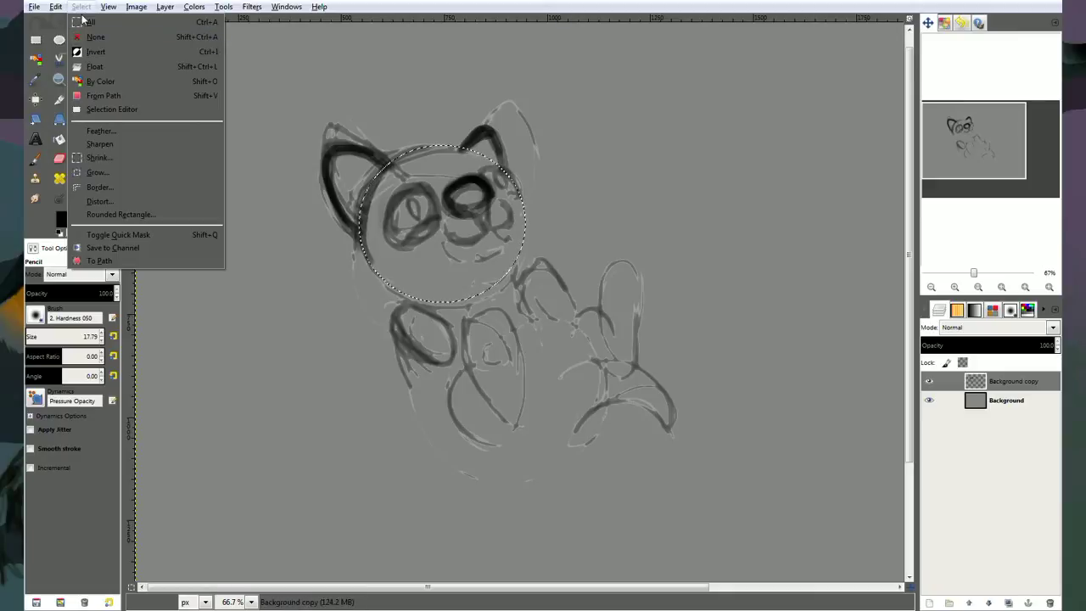
{"action": "left_click", "coordinate": [120, 109]}
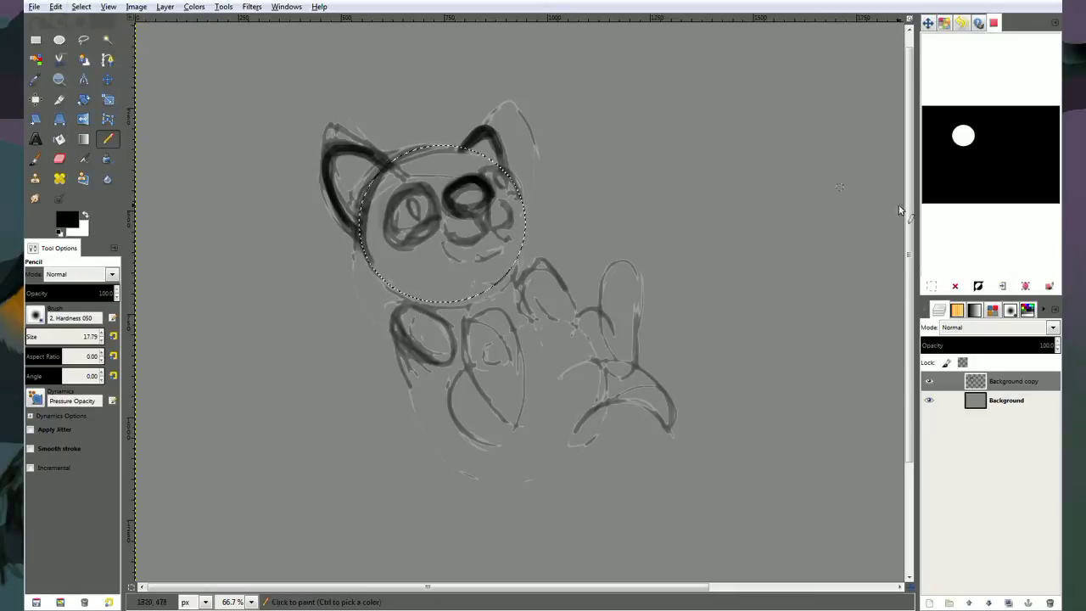
{"action": "left_click", "coordinate": [929, 23]}
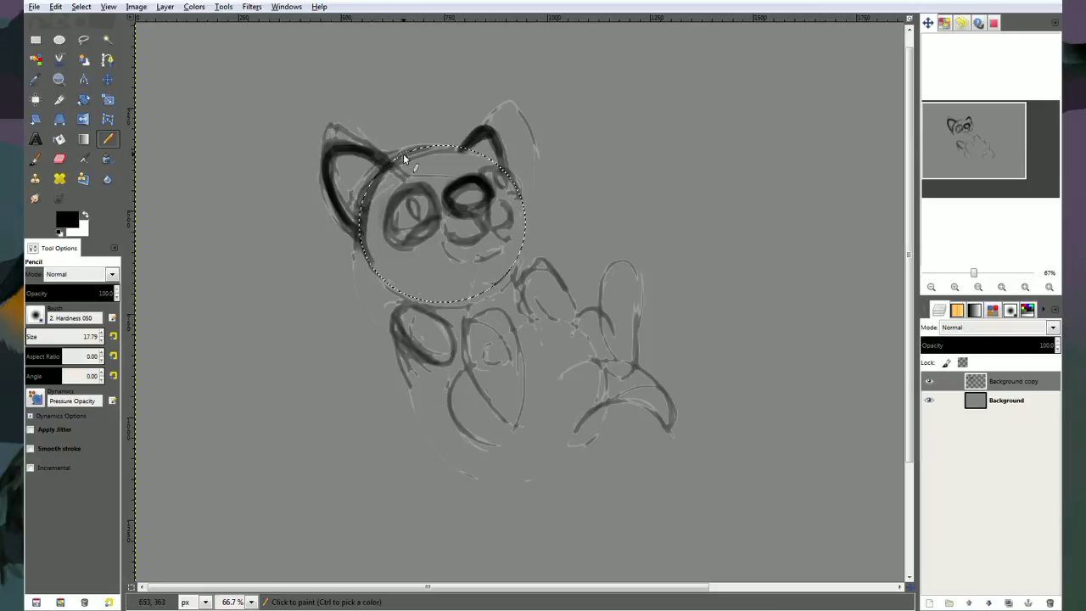
Trace the inside edge of the elliptical selection with black Pencil strokes to form the head circle, and deselect.
{"action": "mouse_move", "coordinate": [382, 171]}
{"action": "left_mouse_down"}
{"action": "mouse_move", "coordinate": [359, 212]}
{"action": "mouse_move", "coordinate": [375, 180]}
{"action": "mouse_move", "coordinate": [354, 248]}
{"action": "left_mouse_up"}
{"action": "mouse_move", "coordinate": [367, 194]}
{"action": "left_mouse_down"}
{"action": "mouse_move", "coordinate": [371, 263]}
{"action": "mouse_move", "coordinate": [448, 306]}
{"action": "mouse_move", "coordinate": [403, 296]}
{"action": "mouse_move", "coordinate": [522, 255]}
{"action": "left_mouse_up"}
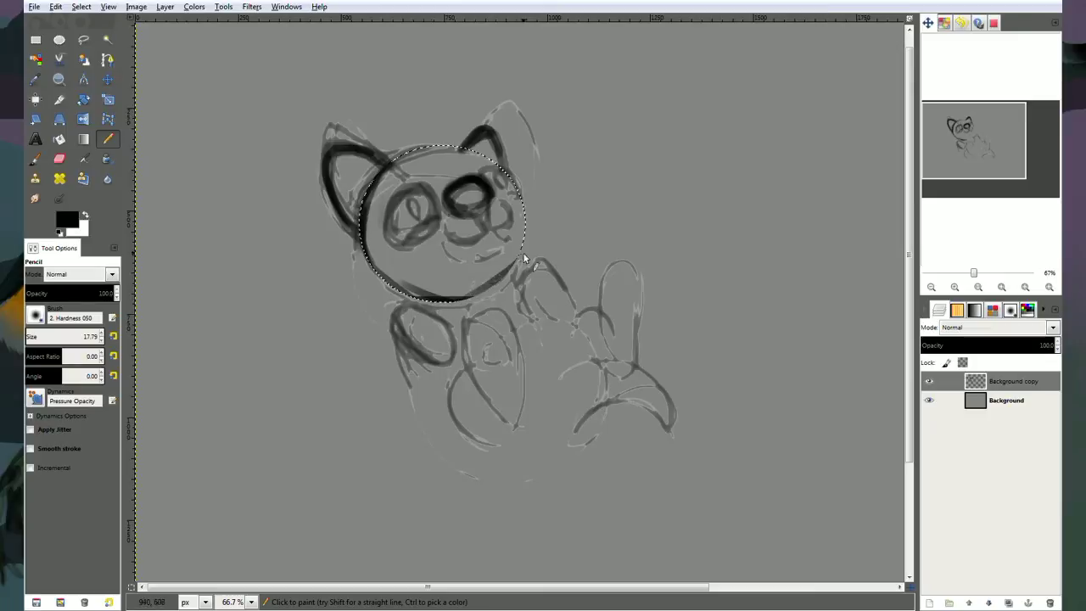
{"action": "left_click_drag", "start_coordinate": [518, 194], "coordinate": [512, 255]}
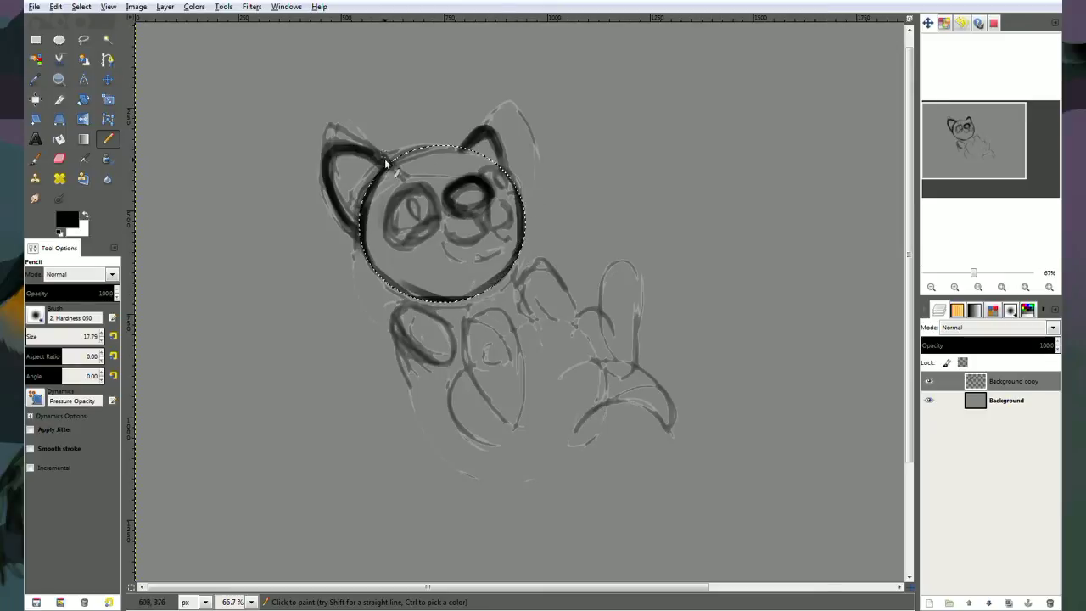
{"action": "mouse_move", "coordinate": [387, 170]}
{"action": "left_mouse_down"}
{"action": "mouse_move", "coordinate": [451, 146]}
{"action": "mouse_move", "coordinate": [424, 158]}
{"action": "mouse_move", "coordinate": [452, 147]}
{"action": "mouse_move", "coordinate": [513, 183]}
{"action": "mouse_move", "coordinate": [461, 148]}
{"action": "mouse_move", "coordinate": [512, 184]}
{"action": "mouse_move", "coordinate": [524, 237]}
{"action": "left_mouse_up"}
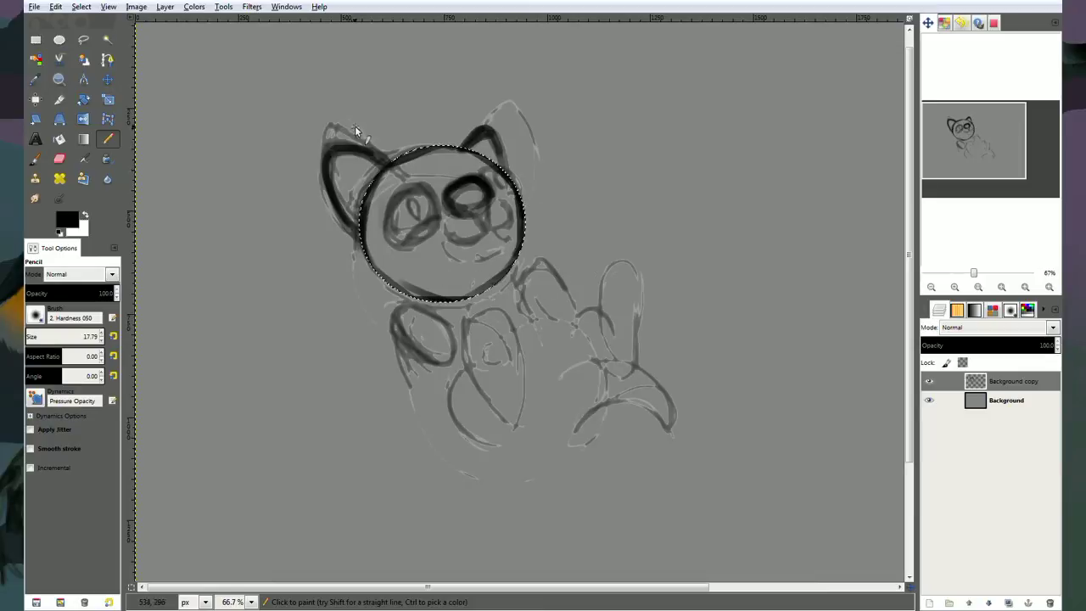
{"action": "key", "text": "ctrl+shift+a"}
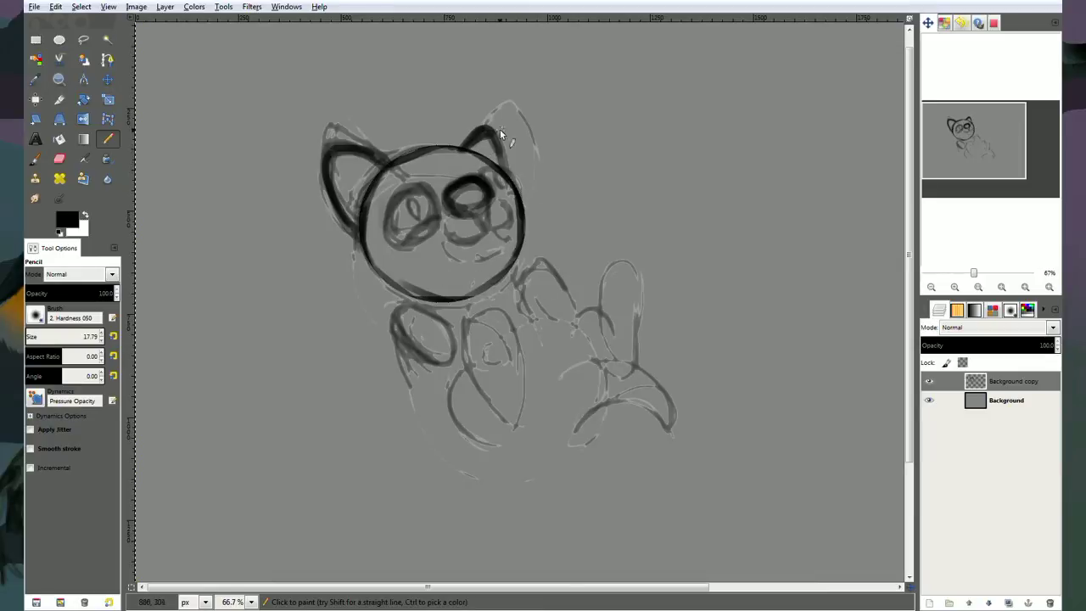
Darken the inner right ear and redraw the left eye with heavy black Pencil strokes.
{"action": "left_click_drag", "start_coordinate": [462, 149], "coordinate": [494, 141]}
{"action": "left_click_drag", "start_coordinate": [493, 138], "coordinate": [508, 179]}
{"action": "mouse_move", "coordinate": [402, 179]}
{"action": "left_mouse_down"}
{"action": "mouse_move", "coordinate": [376, 219]}
{"action": "mouse_move", "coordinate": [382, 203]}
{"action": "mouse_move", "coordinate": [406, 224]}
{"action": "mouse_move", "coordinate": [389, 187]}
{"action": "mouse_move", "coordinate": [404, 178]}
{"action": "mouse_move", "coordinate": [385, 200]}
{"action": "mouse_move", "coordinate": [412, 176]}
{"action": "mouse_move", "coordinate": [382, 199]}
{"action": "mouse_move", "coordinate": [398, 198]}
{"action": "mouse_move", "coordinate": [378, 202]}
{"action": "mouse_move", "coordinate": [422, 213]}
{"action": "left_mouse_up"}
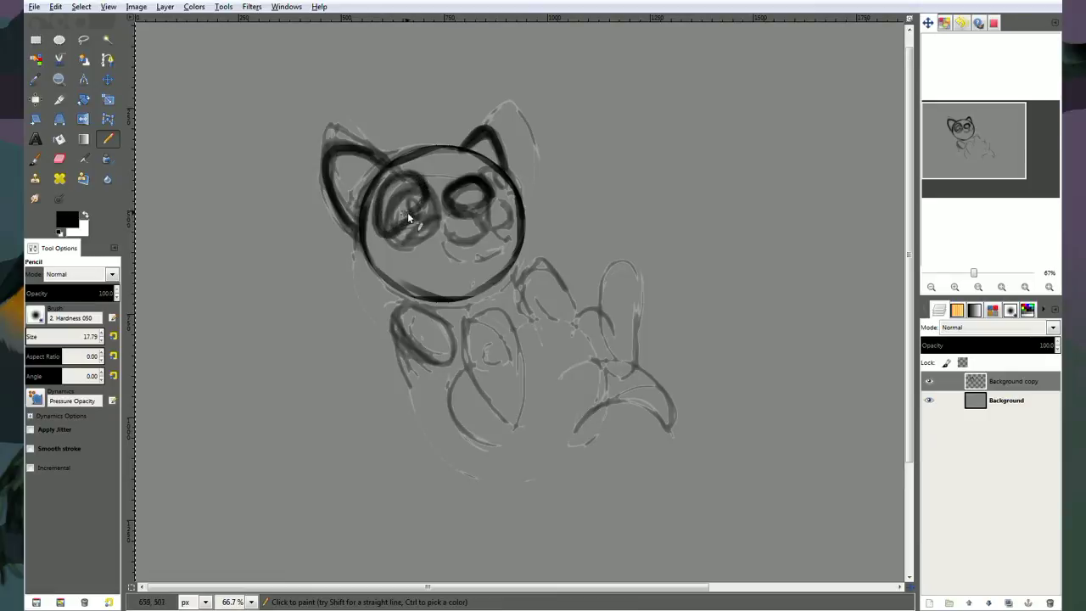
{"action": "mouse_move", "coordinate": [403, 226]}
{"action": "left_mouse_down"}
{"action": "mouse_move", "coordinate": [426, 208]}
{"action": "mouse_move", "coordinate": [382, 206]}
{"action": "left_mouse_up"}
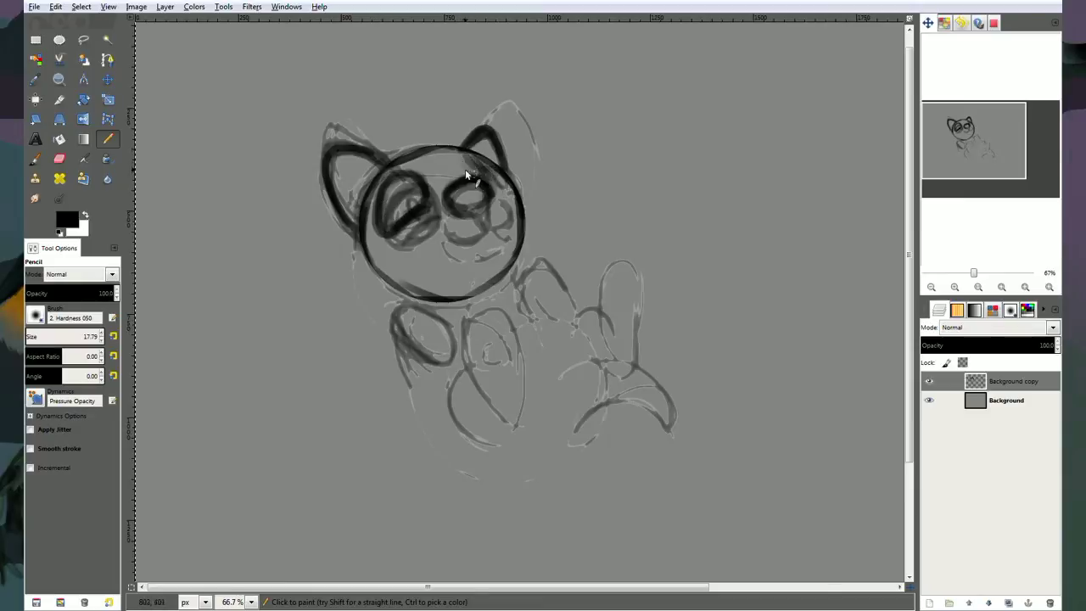
Draw dark strokes around the right eye and nose bridge, and erase the unwanted lines there with a 17.79 Eraser.
{"action": "left_click_drag", "start_coordinate": [465, 169], "coordinate": [452, 224]}
{"action": "left_click_drag", "start_coordinate": [489, 290], "coordinate": [512, 327]}
{"action": "left_click_drag", "start_coordinate": [454, 213], "coordinate": [482, 279]}
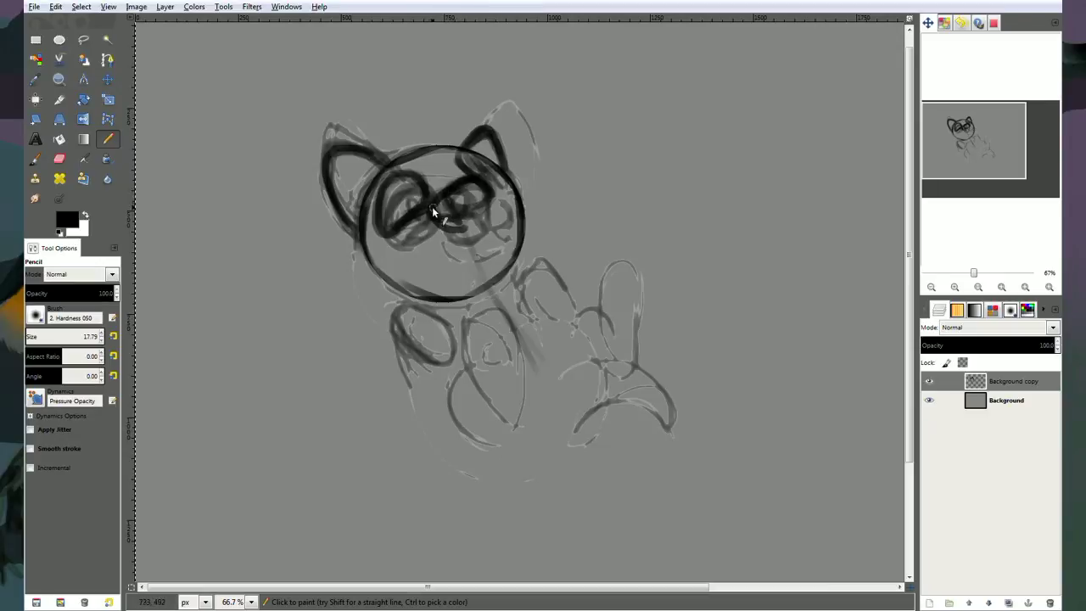
{"action": "key", "text": "shift+e"}
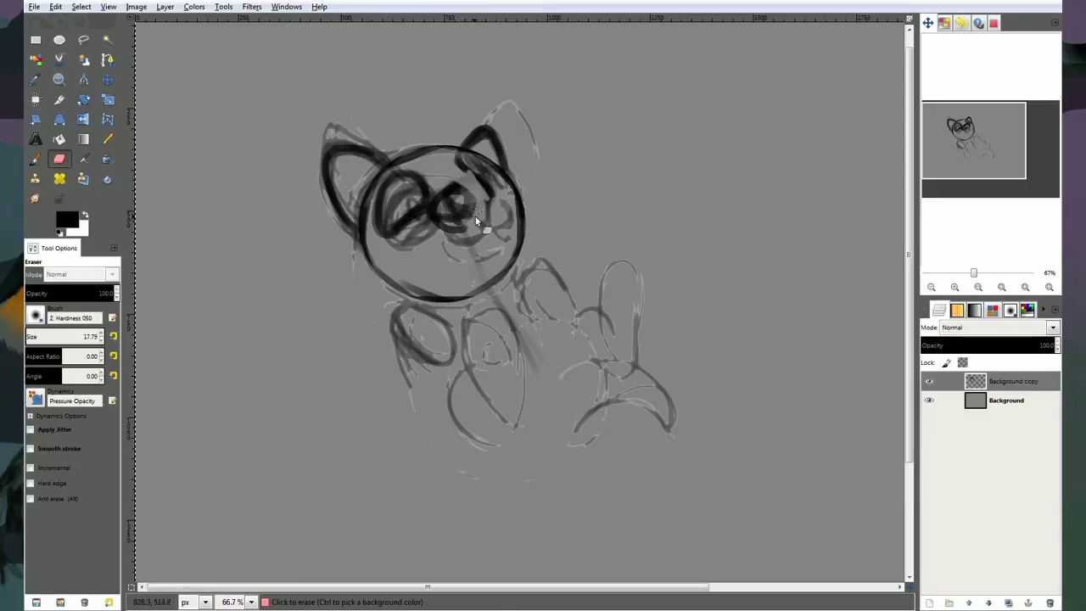
{"action": "mouse_move", "coordinate": [451, 211]}
{"action": "left_mouse_down"}
{"action": "mouse_move", "coordinate": [461, 198]}
{"action": "mouse_move", "coordinate": [439, 208]}
{"action": "mouse_move", "coordinate": [485, 200]}
{"action": "left_mouse_up"}
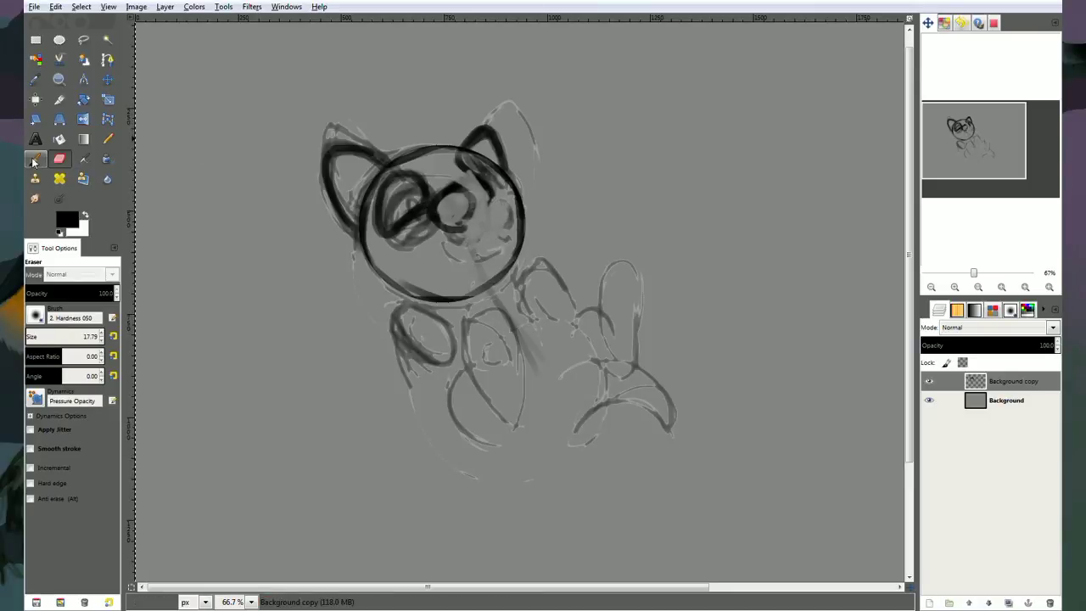
Darken the right ear's inner edge, the right eye's outline and the nose with black Pencil strokes.
{"action": "left_click", "coordinate": [106, 141]}
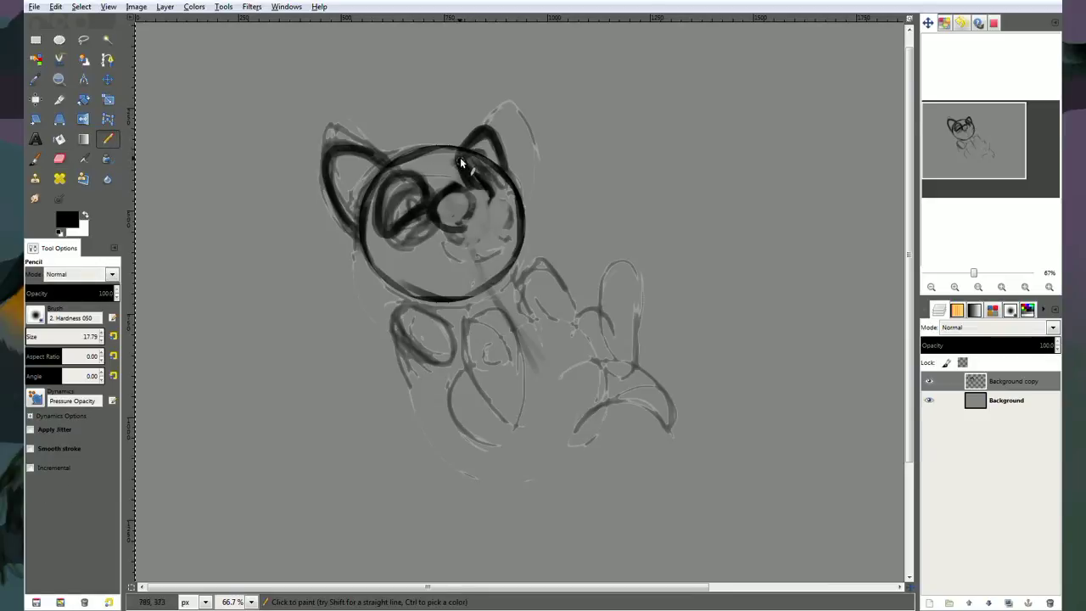
{"action": "mouse_move", "coordinate": [460, 158]}
{"action": "left_mouse_down"}
{"action": "mouse_move", "coordinate": [505, 176]}
{"action": "mouse_move", "coordinate": [475, 190]}
{"action": "mouse_move", "coordinate": [491, 190]}
{"action": "mouse_move", "coordinate": [488, 164]}
{"action": "left_mouse_up"}
{"action": "mouse_move", "coordinate": [399, 175]}
{"action": "left_mouse_down"}
{"action": "mouse_move", "coordinate": [450, 245]}
{"action": "mouse_move", "coordinate": [466, 228]}
{"action": "mouse_move", "coordinate": [466, 191]}
{"action": "mouse_move", "coordinate": [431, 201]}
{"action": "mouse_move", "coordinate": [464, 197]}
{"action": "mouse_move", "coordinate": [431, 188]}
{"action": "mouse_move", "coordinate": [464, 184]}
{"action": "mouse_move", "coordinate": [431, 198]}
{"action": "mouse_move", "coordinate": [469, 191]}
{"action": "mouse_move", "coordinate": [458, 177]}
{"action": "mouse_move", "coordinate": [475, 198]}
{"action": "mouse_move", "coordinate": [465, 218]}
{"action": "mouse_move", "coordinate": [452, 182]}
{"action": "mouse_move", "coordinate": [440, 184]}
{"action": "mouse_move", "coordinate": [439, 212]}
{"action": "mouse_move", "coordinate": [429, 200]}
{"action": "mouse_move", "coordinate": [451, 219]}
{"action": "mouse_move", "coordinate": [437, 217]}
{"action": "mouse_move", "coordinate": [434, 205]}
{"action": "mouse_move", "coordinate": [459, 224]}
{"action": "mouse_move", "coordinate": [444, 192]}
{"action": "left_mouse_up"}
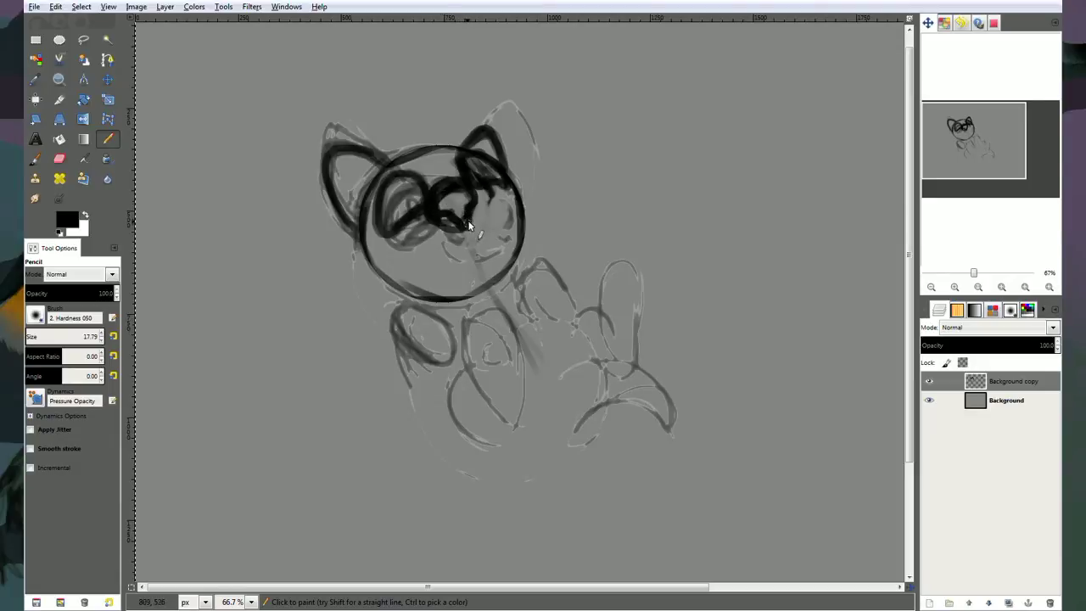
{"action": "left_click_drag", "start_coordinate": [462, 231], "coordinate": [460, 227]}
Draw the cat's wide open grin below the nose with heavy black strokes, including the jagged teeth inside it.
{"action": "mouse_move", "coordinate": [446, 232]}
{"action": "left_mouse_down"}
{"action": "mouse_move", "coordinate": [427, 241]}
{"action": "mouse_move", "coordinate": [441, 240]}
{"action": "mouse_move", "coordinate": [427, 258]}
{"action": "mouse_move", "coordinate": [449, 270]}
{"action": "left_mouse_up"}
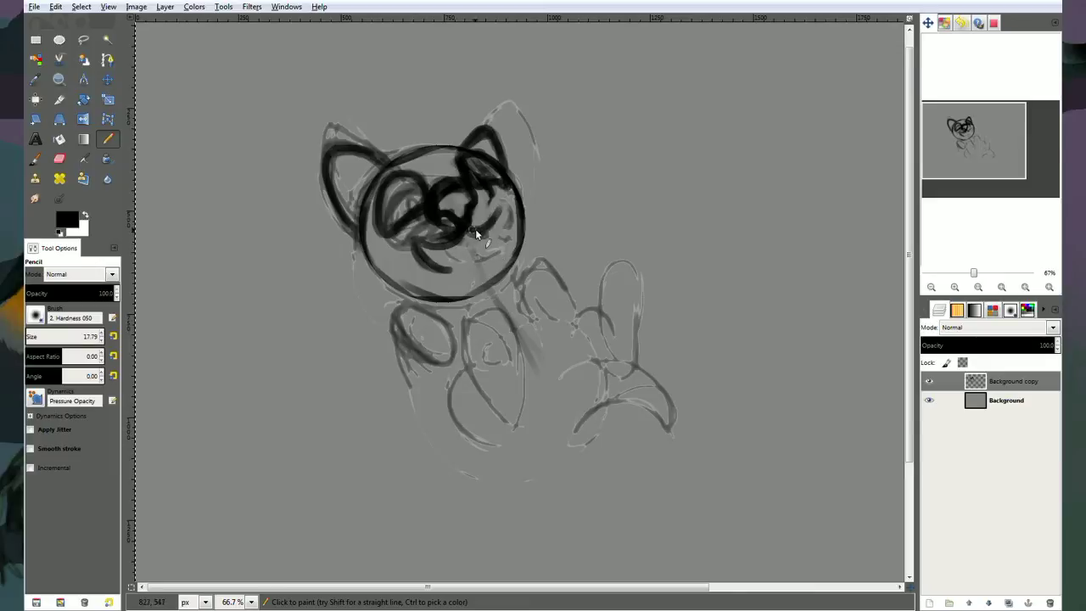
{"action": "mouse_move", "coordinate": [475, 229]}
{"action": "left_mouse_down"}
{"action": "mouse_move", "coordinate": [502, 213]}
{"action": "mouse_move", "coordinate": [496, 252]}
{"action": "left_mouse_up"}
{"action": "left_click_drag", "start_coordinate": [419, 248], "coordinate": [431, 264]}
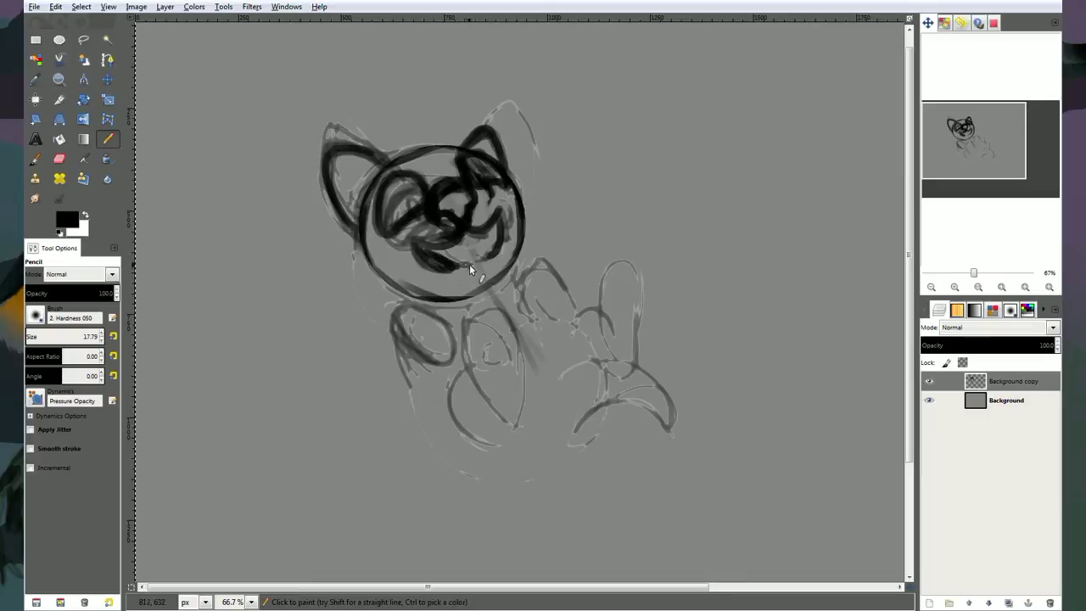
{"action": "left_click_drag", "start_coordinate": [506, 224], "coordinate": [498, 253]}
{"action": "left_click_drag", "start_coordinate": [476, 258], "coordinate": [490, 246]}
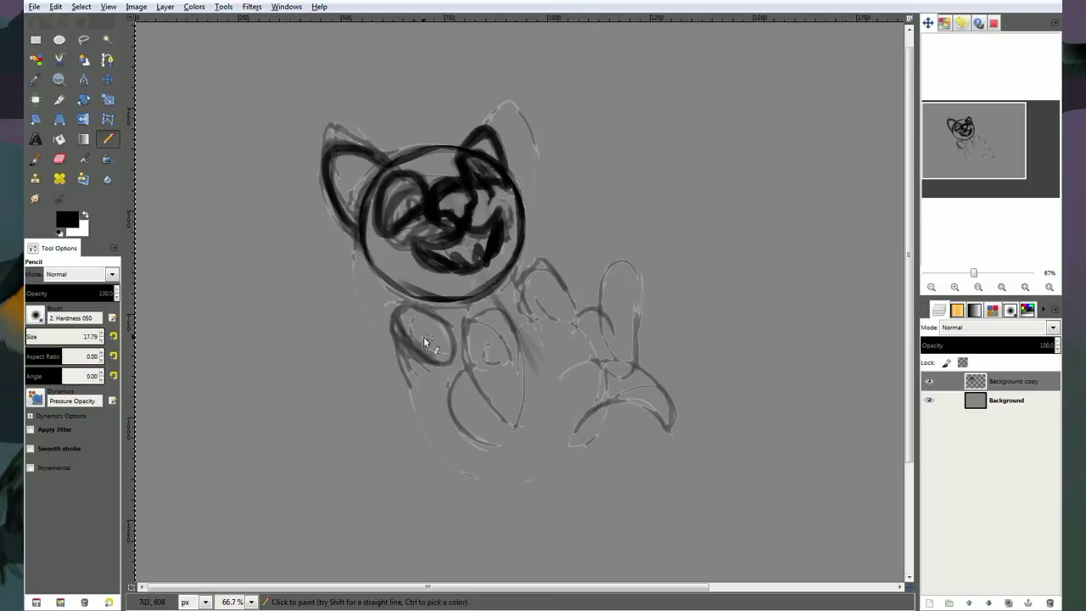
Outline both front paws in black and draw the curved belly line beneath the right one.
{"action": "left_click_drag", "start_coordinate": [400, 311], "coordinate": [434, 363]}
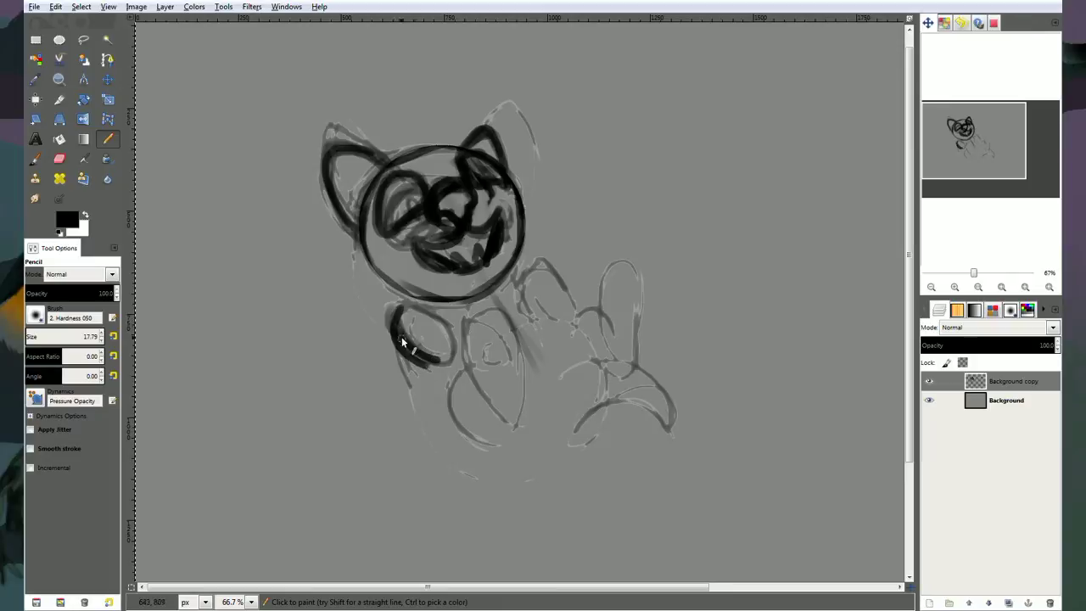
{"action": "mouse_move", "coordinate": [414, 313]}
{"action": "left_mouse_down"}
{"action": "mouse_move", "coordinate": [394, 325]}
{"action": "mouse_move", "coordinate": [450, 360]}
{"action": "left_mouse_up"}
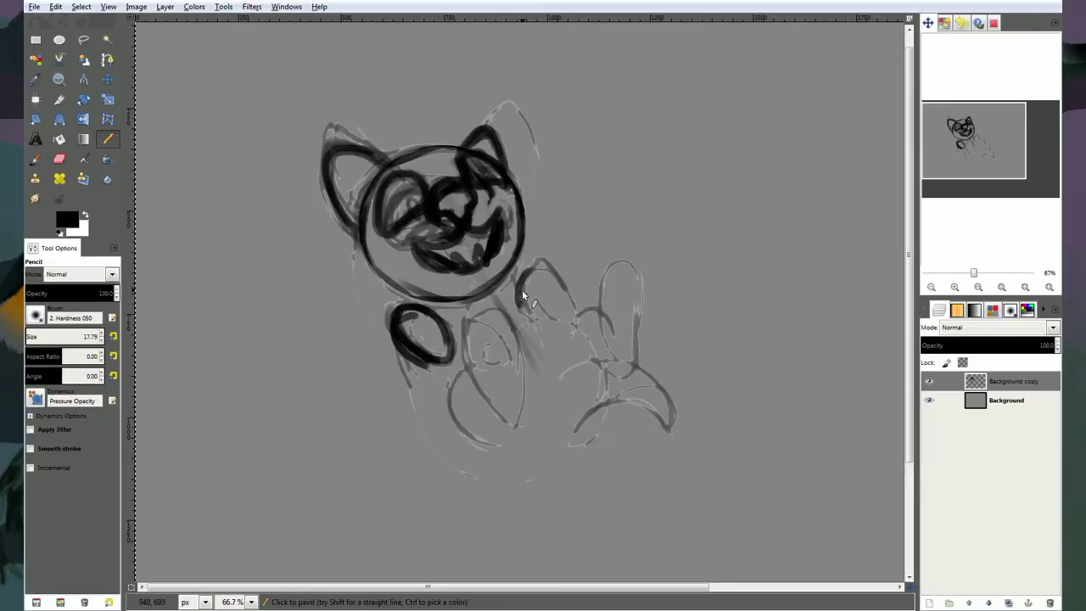
{"action": "mouse_move", "coordinate": [545, 267]}
{"action": "left_mouse_down"}
{"action": "mouse_move", "coordinate": [521, 289]}
{"action": "mouse_move", "coordinate": [506, 286]}
{"action": "mouse_move", "coordinate": [529, 319]}
{"action": "mouse_move", "coordinate": [509, 273]}
{"action": "mouse_move", "coordinate": [527, 303]}
{"action": "mouse_move", "coordinate": [515, 292]}
{"action": "mouse_move", "coordinate": [522, 341]}
{"action": "mouse_move", "coordinate": [511, 336]}
{"action": "mouse_move", "coordinate": [536, 324]}
{"action": "mouse_move", "coordinate": [545, 340]}
{"action": "mouse_move", "coordinate": [524, 330]}
{"action": "mouse_move", "coordinate": [580, 331]}
{"action": "left_mouse_up"}
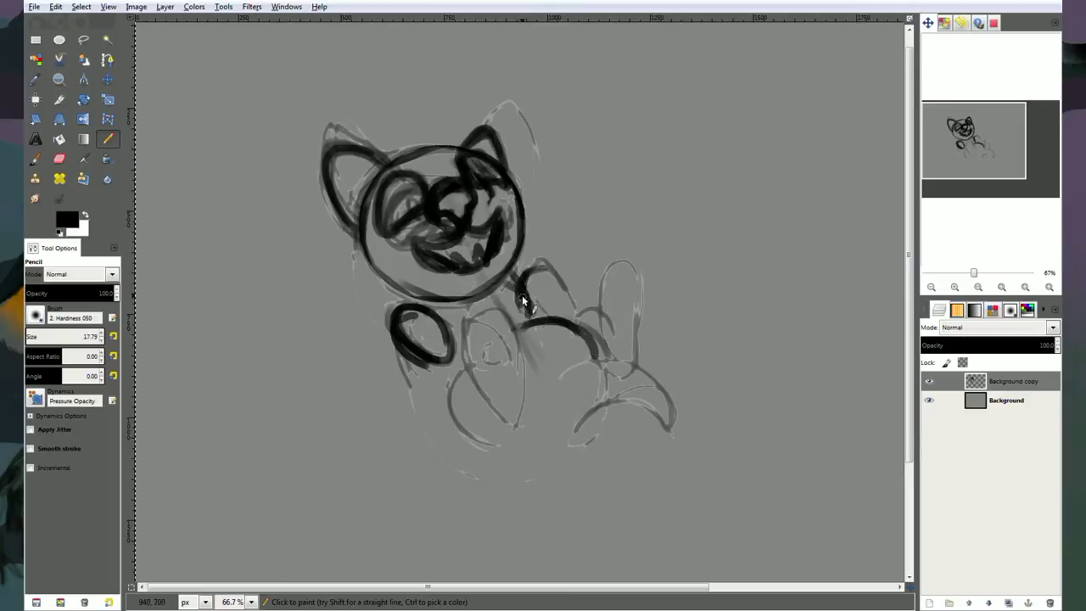
{"action": "mouse_move", "coordinate": [509, 277]}
{"action": "left_mouse_down"}
{"action": "mouse_move", "coordinate": [532, 320]}
{"action": "mouse_move", "coordinate": [516, 282]}
{"action": "mouse_move", "coordinate": [532, 317]}
{"action": "mouse_move", "coordinate": [525, 286]}
{"action": "mouse_move", "coordinate": [542, 271]}
{"action": "mouse_move", "coordinate": [577, 318]}
{"action": "mouse_move", "coordinate": [546, 310]}
{"action": "left_mouse_up"}
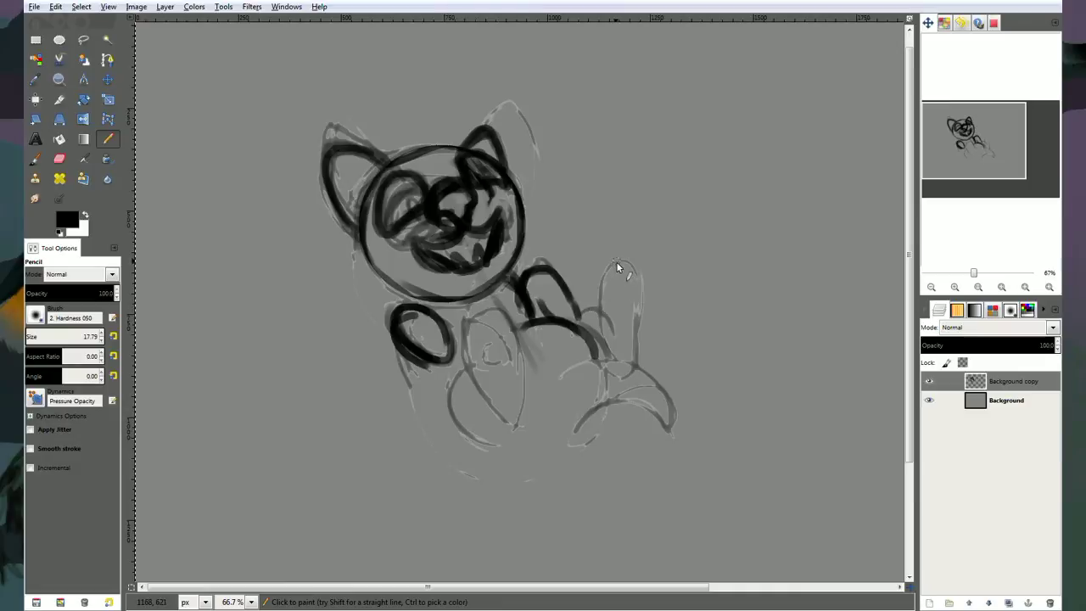
Trace the tall raised hind foot and the two curved arcs of the tail below it with black strokes.
{"action": "mouse_move", "coordinate": [616, 264]}
{"action": "left_mouse_down"}
{"action": "mouse_move", "coordinate": [599, 286]}
{"action": "mouse_move", "coordinate": [603, 344]}
{"action": "left_mouse_up"}
{"action": "mouse_move", "coordinate": [611, 270]}
{"action": "left_mouse_down"}
{"action": "mouse_move", "coordinate": [628, 275]}
{"action": "mouse_move", "coordinate": [638, 361]}
{"action": "mouse_move", "coordinate": [595, 348]}
{"action": "left_mouse_up"}
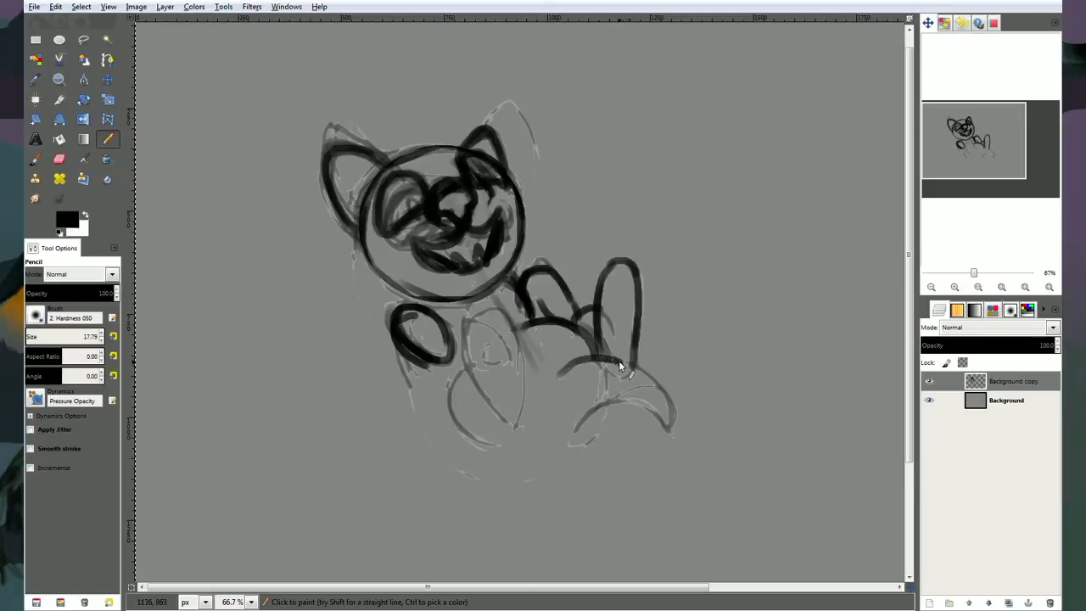
{"action": "mouse_move", "coordinate": [619, 361]}
{"action": "left_mouse_down"}
{"action": "mouse_move", "coordinate": [668, 417]}
{"action": "mouse_move", "coordinate": [652, 393]}
{"action": "mouse_move", "coordinate": [670, 410]}
{"action": "mouse_move", "coordinate": [651, 426]}
{"action": "mouse_move", "coordinate": [662, 425]}
{"action": "mouse_move", "coordinate": [610, 399]}
{"action": "mouse_move", "coordinate": [574, 429]}
{"action": "left_mouse_up"}
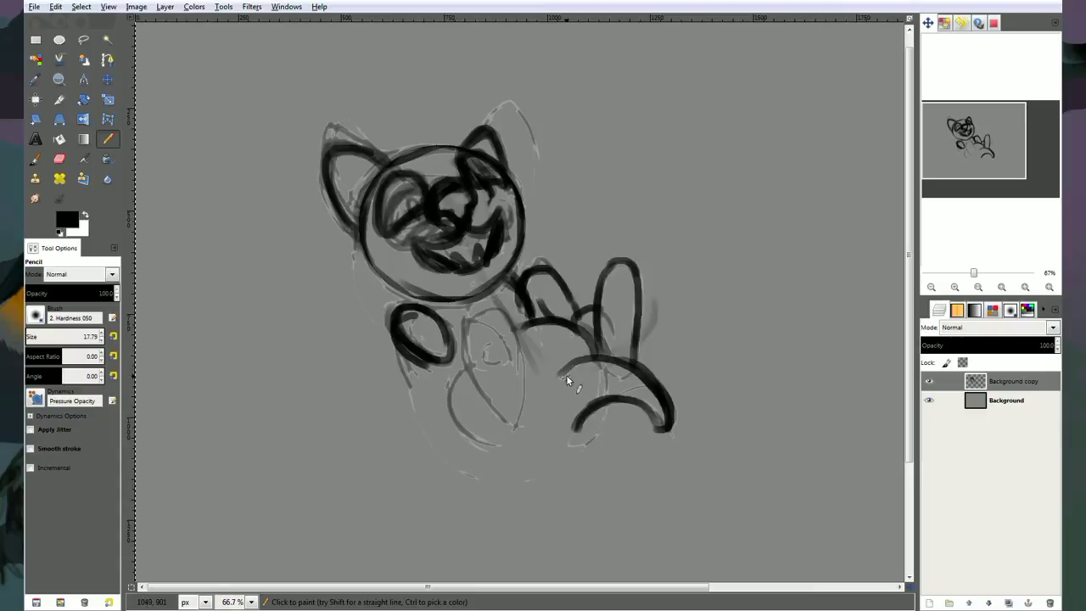
Sketch the body's lower rear edge and try overlapping pointed tail shapes around the raised hind foot.
{"action": "mouse_move", "coordinate": [563, 370]}
{"action": "left_mouse_down"}
{"action": "mouse_move", "coordinate": [625, 386]}
{"action": "mouse_move", "coordinate": [535, 473]}
{"action": "left_mouse_up"}
{"action": "mouse_move", "coordinate": [686, 346]}
{"action": "left_mouse_down"}
{"action": "mouse_move", "coordinate": [658, 391]}
{"action": "mouse_move", "coordinate": [586, 425]}
{"action": "left_mouse_up"}
{"action": "mouse_move", "coordinate": [675, 360]}
{"action": "left_mouse_down"}
{"action": "mouse_move", "coordinate": [579, 436]}
{"action": "mouse_move", "coordinate": [678, 338]}
{"action": "mouse_move", "coordinate": [675, 301]}
{"action": "mouse_move", "coordinate": [640, 348]}
{"action": "left_mouse_up"}
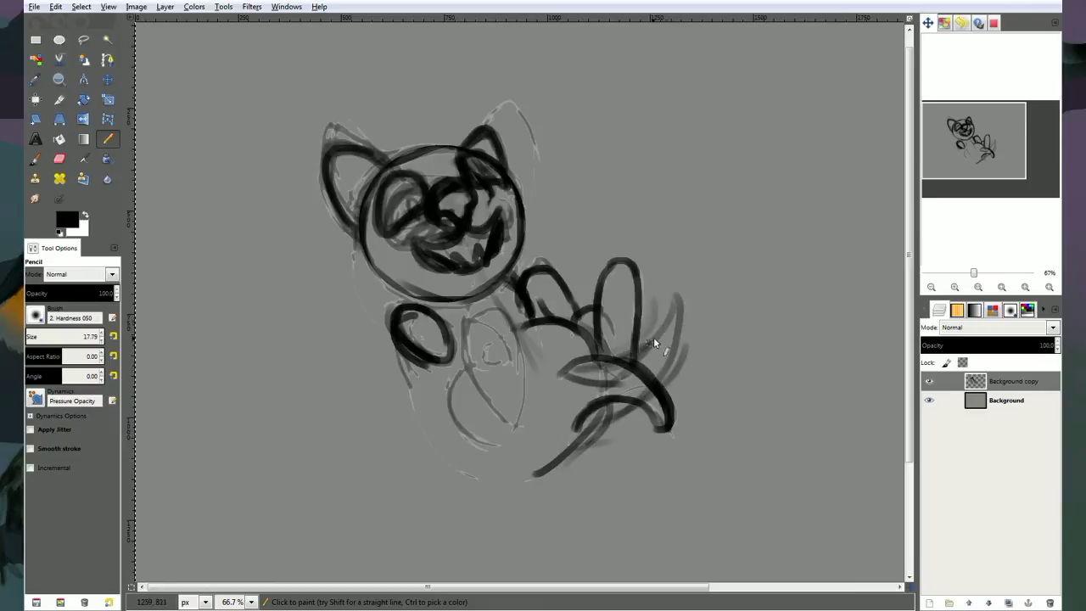
{"action": "left_click_drag", "start_coordinate": [678, 320], "coordinate": [662, 379]}
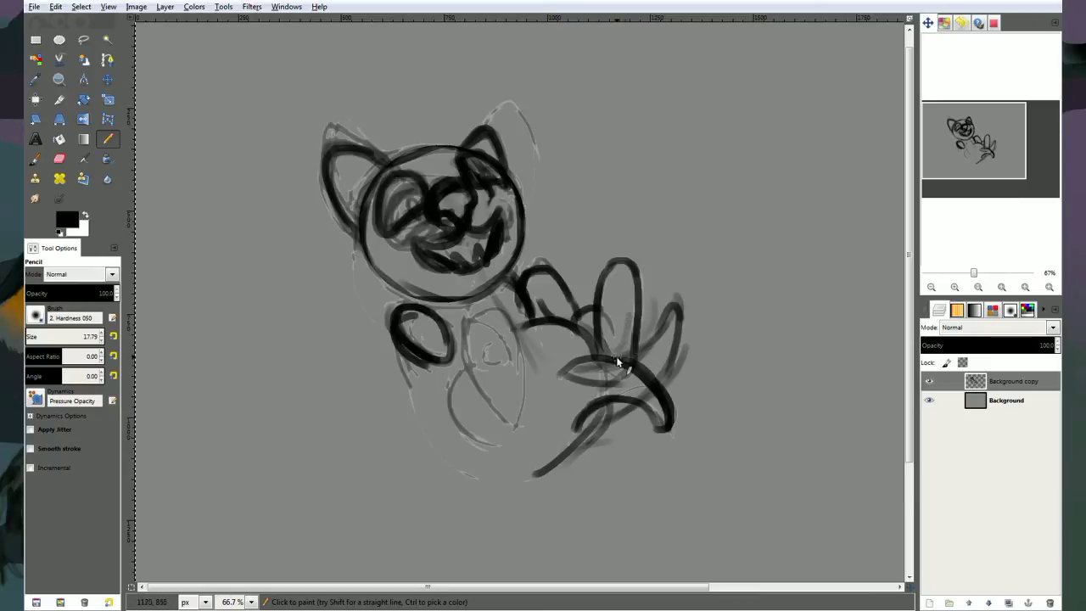
{"action": "mouse_move", "coordinate": [617, 354]}
{"action": "left_mouse_down"}
{"action": "mouse_move", "coordinate": [628, 303]}
{"action": "mouse_move", "coordinate": [642, 349]}
{"action": "mouse_move", "coordinate": [625, 338]}
{"action": "mouse_move", "coordinate": [633, 301]}
{"action": "mouse_move", "coordinate": [649, 338]}
{"action": "mouse_move", "coordinate": [639, 354]}
{"action": "mouse_move", "coordinate": [649, 357]}
{"action": "mouse_move", "coordinate": [607, 410]}
{"action": "mouse_move", "coordinate": [641, 374]}
{"action": "mouse_move", "coordinate": [575, 429]}
{"action": "left_mouse_up"}
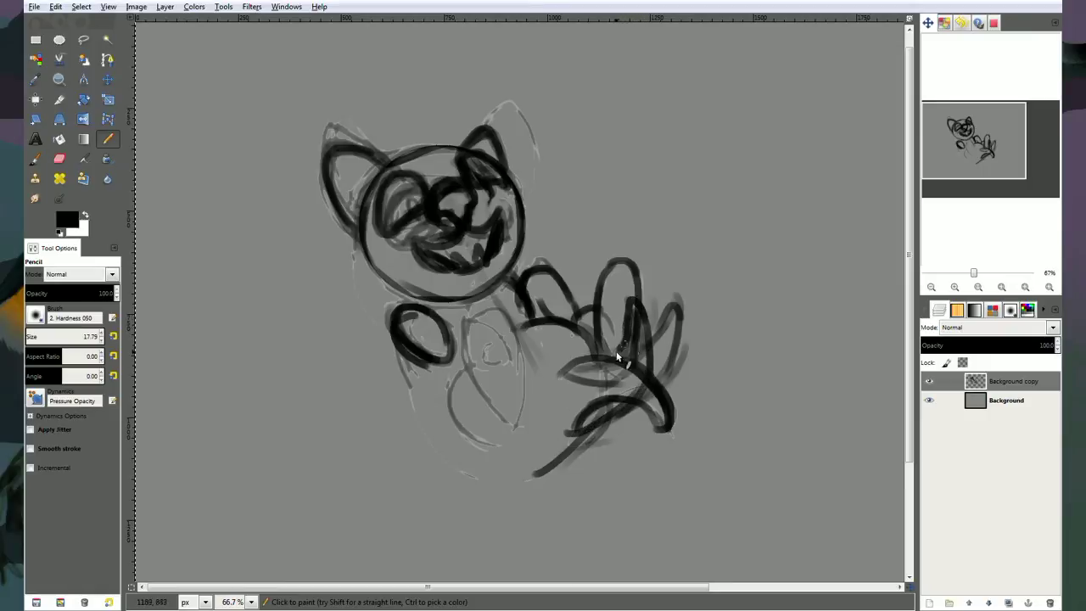
{"action": "left_click_drag", "start_coordinate": [626, 362], "coordinate": [587, 374]}
Draw the cat's rounded back and underside from the left front paw around to the rear in repeated dark strokes.
{"action": "mouse_move", "coordinate": [395, 349]}
{"action": "left_mouse_down"}
{"action": "mouse_move", "coordinate": [410, 400]}
{"action": "mouse_move", "coordinate": [468, 486]}
{"action": "mouse_move", "coordinate": [499, 494]}
{"action": "left_mouse_up"}
{"action": "mouse_move", "coordinate": [431, 440]}
{"action": "left_mouse_down"}
{"action": "mouse_move", "coordinate": [445, 459]}
{"action": "mouse_move", "coordinate": [538, 473]}
{"action": "mouse_move", "coordinate": [558, 465]}
{"action": "mouse_move", "coordinate": [460, 474]}
{"action": "left_mouse_up"}
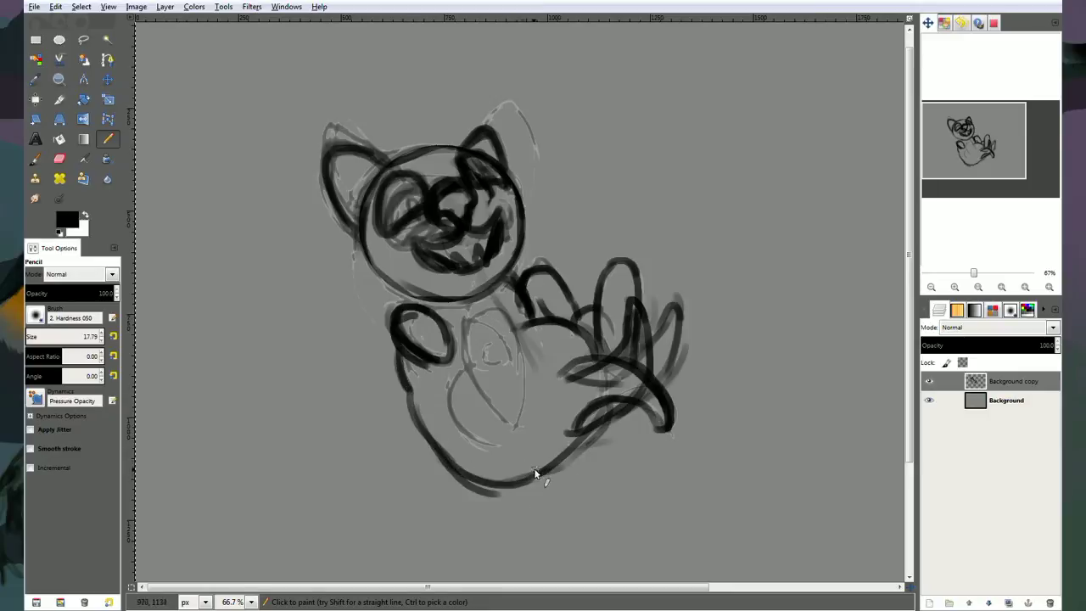
{"action": "mouse_move", "coordinate": [535, 469]}
{"action": "left_mouse_down"}
{"action": "mouse_move", "coordinate": [463, 465]}
{"action": "mouse_move", "coordinate": [409, 388]}
{"action": "left_mouse_up"}
{"action": "mouse_move", "coordinate": [431, 434]}
{"action": "left_mouse_down"}
{"action": "mouse_move", "coordinate": [403, 385]}
{"action": "mouse_move", "coordinate": [479, 484]}
{"action": "mouse_move", "coordinate": [541, 477]}
{"action": "left_mouse_up"}
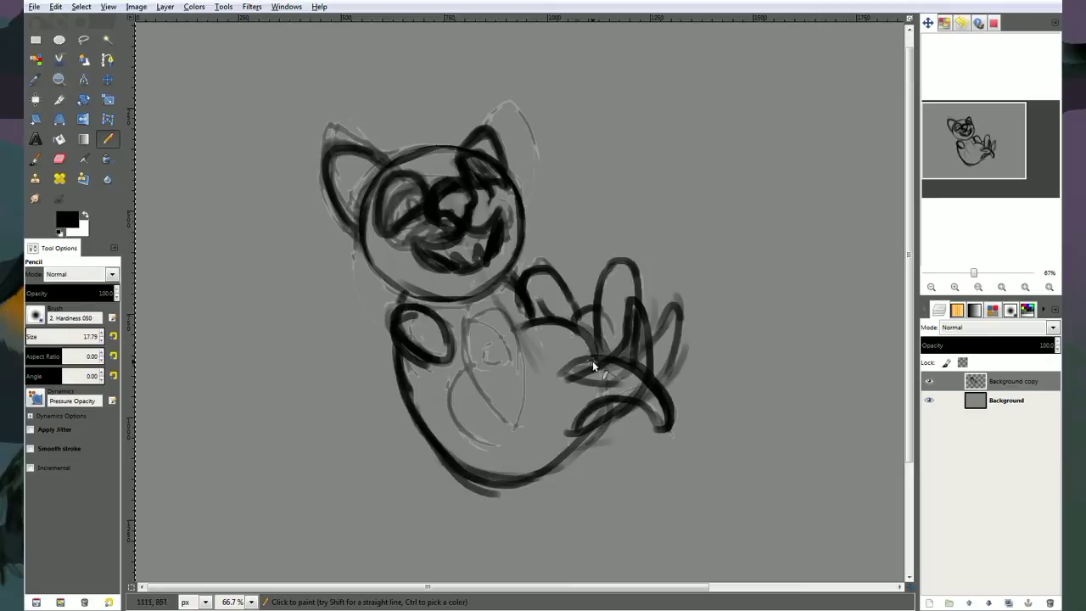
Outline the near hind foot as a long oval on the belly and darken the thigh curve beside it.
{"action": "mouse_move", "coordinate": [480, 320]}
{"action": "left_mouse_down"}
{"action": "mouse_move", "coordinate": [467, 372]}
{"action": "mouse_move", "coordinate": [516, 429]}
{"action": "mouse_move", "coordinate": [500, 414]}
{"action": "mouse_move", "coordinate": [538, 404]}
{"action": "mouse_move", "coordinate": [524, 423]}
{"action": "mouse_move", "coordinate": [528, 372]}
{"action": "mouse_move", "coordinate": [512, 325]}
{"action": "mouse_move", "coordinate": [492, 310]}
{"action": "mouse_move", "coordinate": [464, 333]}
{"action": "left_mouse_up"}
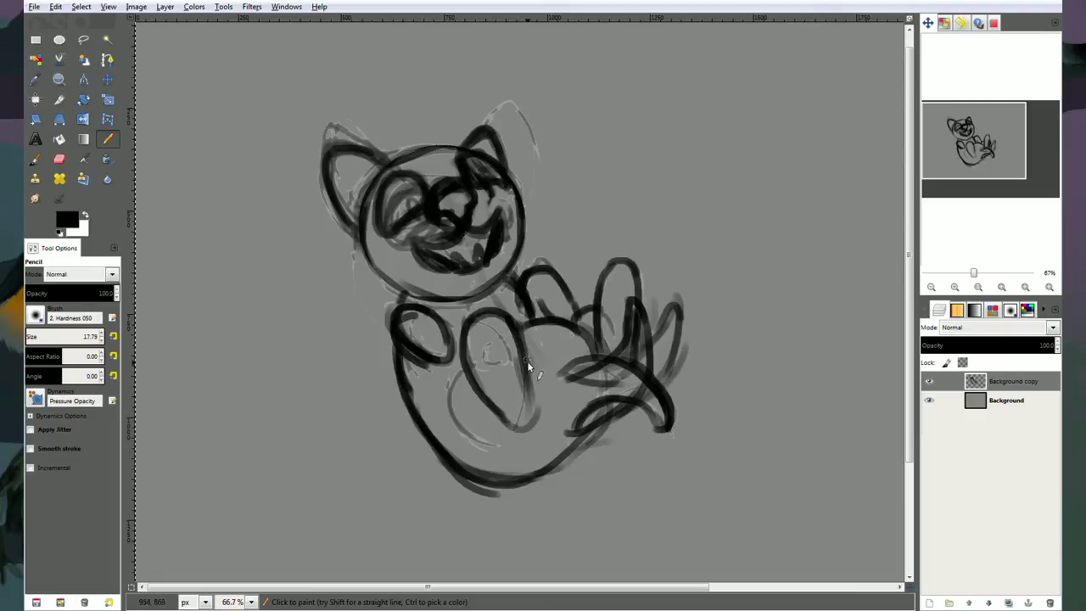
{"action": "left_click_drag", "start_coordinate": [463, 432], "coordinate": [487, 445]}
{"action": "mouse_move", "coordinate": [487, 445]}
{"action": "left_mouse_down"}
{"action": "mouse_move", "coordinate": [449, 407]}
{"action": "mouse_move", "coordinate": [467, 365]}
{"action": "left_mouse_up"}
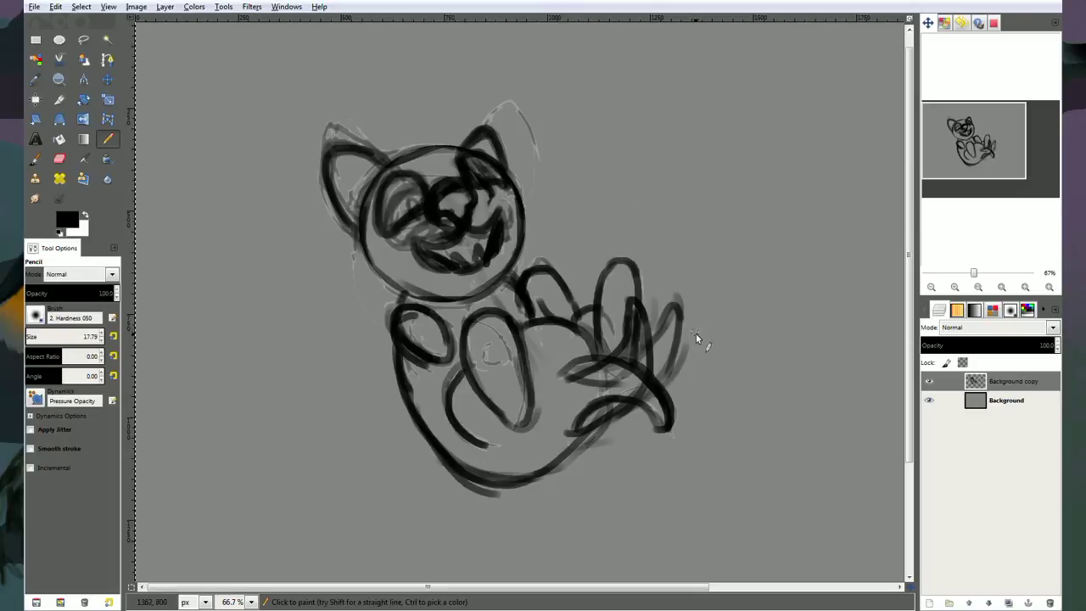
Erase the stray lines around the left eye and nose and through the overlapping tail strokes with a 17.79 Eraser.
{"action": "left_click", "coordinate": [59, 159]}
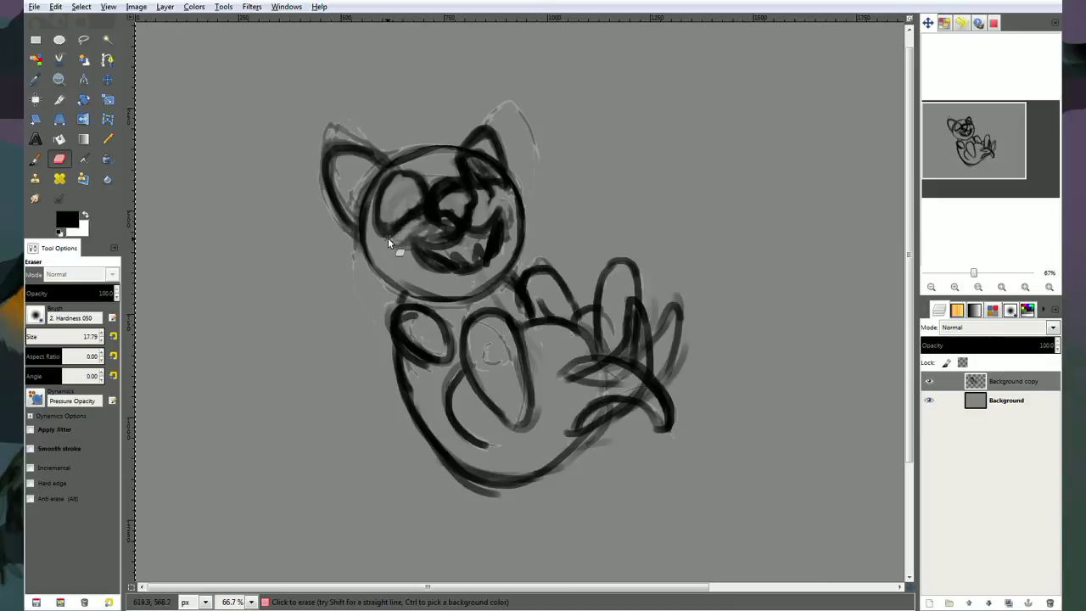
{"action": "left_click_drag", "start_coordinate": [402, 231], "coordinate": [411, 244]}
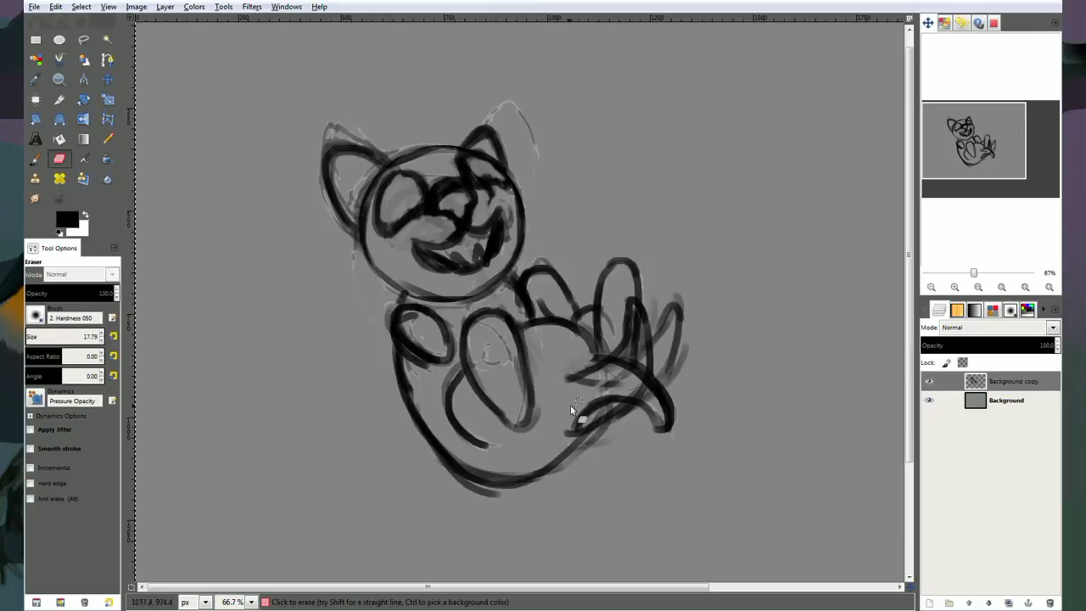
{"action": "mouse_move", "coordinate": [624, 356]}
{"action": "left_mouse_down"}
{"action": "mouse_move", "coordinate": [639, 365]}
{"action": "mouse_move", "coordinate": [573, 414]}
{"action": "mouse_move", "coordinate": [600, 378]}
{"action": "mouse_move", "coordinate": [617, 404]}
{"action": "mouse_move", "coordinate": [679, 318]}
{"action": "mouse_move", "coordinate": [658, 352]}
{"action": "mouse_move", "coordinate": [662, 399]}
{"action": "left_mouse_up"}
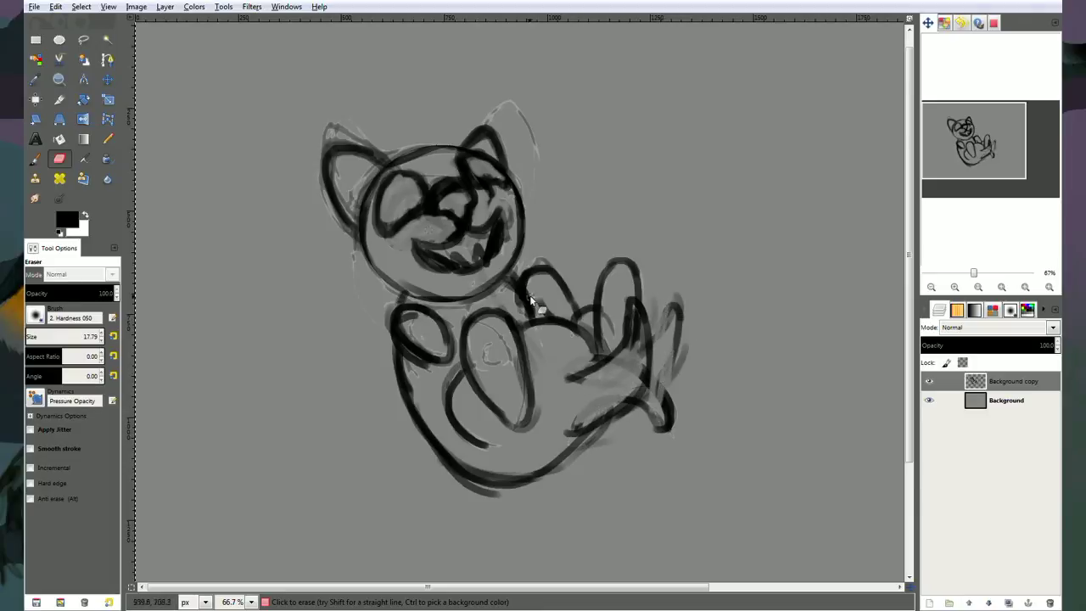
Free-select the leftover tail strokes outside the body's right edge and delete them.
{"action": "left_click", "coordinate": [83, 39]}
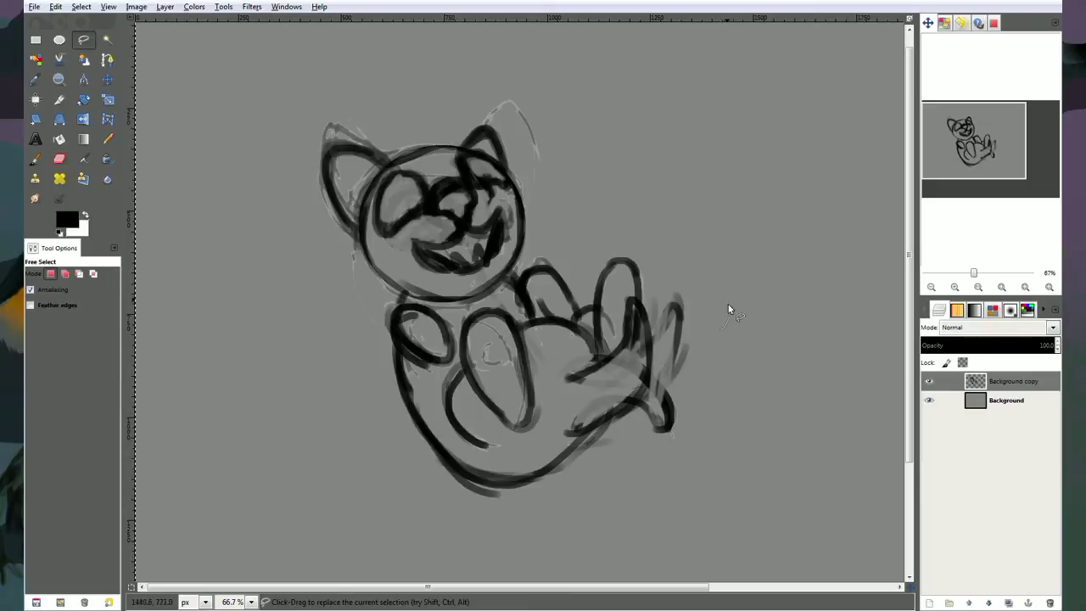
{"action": "left_click_drag", "start_coordinate": [641, 278], "coordinate": [653, 323]}
{"action": "left_click_drag", "start_coordinate": [731, 438], "coordinate": [727, 363]}
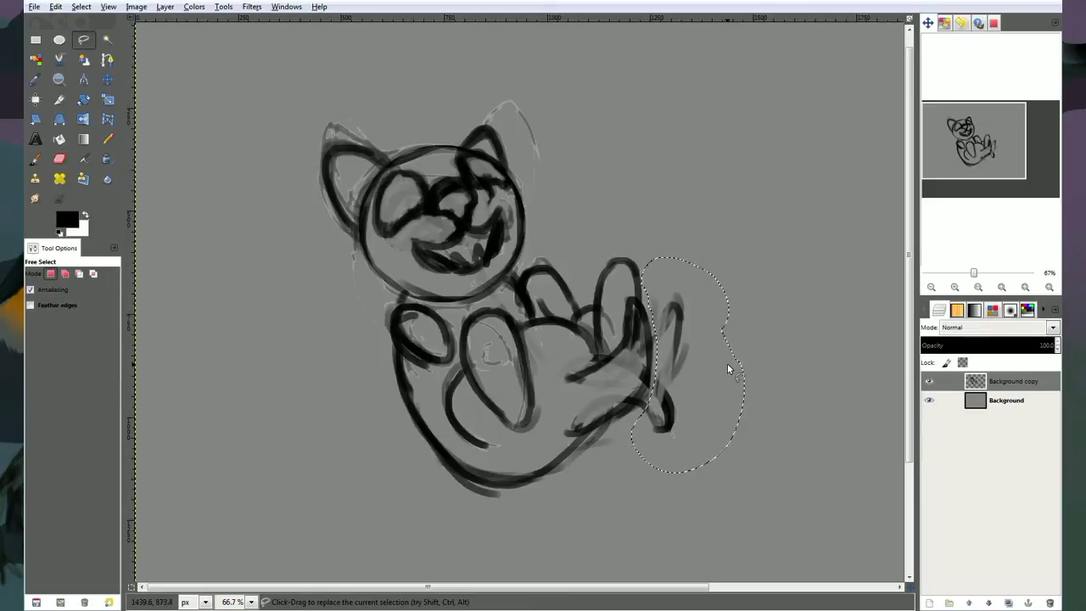
{"action": "key", "text": "Delete"}
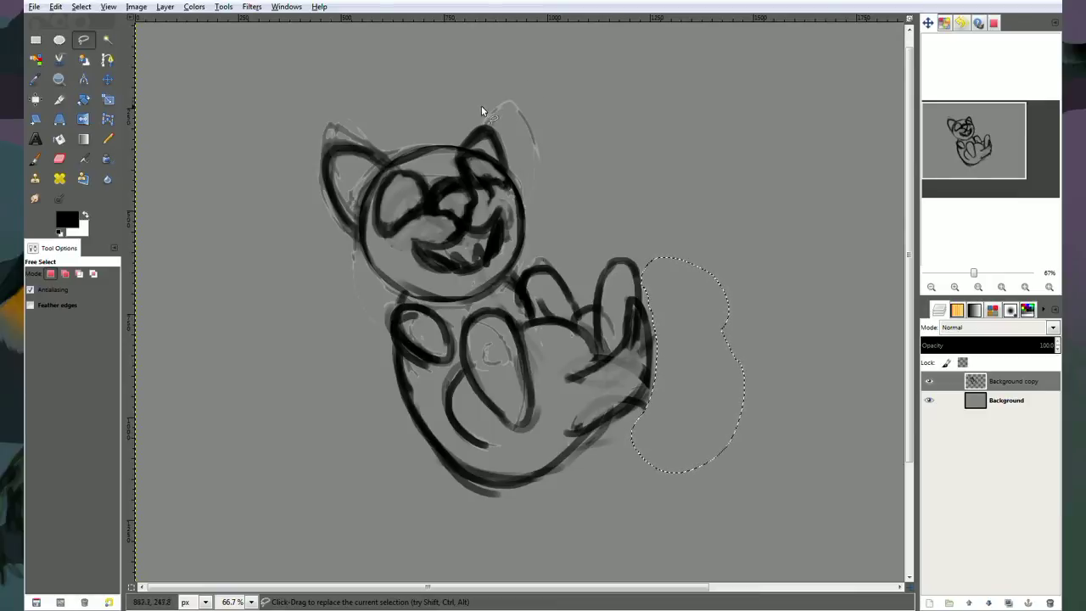
Free-select and delete the old sketch lines beside the right ear, the neck and inside the near foot, and deselect.
{"action": "mouse_move", "coordinate": [477, 120]}
{"action": "left_mouse_down"}
{"action": "mouse_move", "coordinate": [506, 122]}
{"action": "mouse_move", "coordinate": [553, 195]}
{"action": "mouse_move", "coordinate": [486, 123]}
{"action": "left_mouse_up"}
{"action": "key", "text": "Delete"}
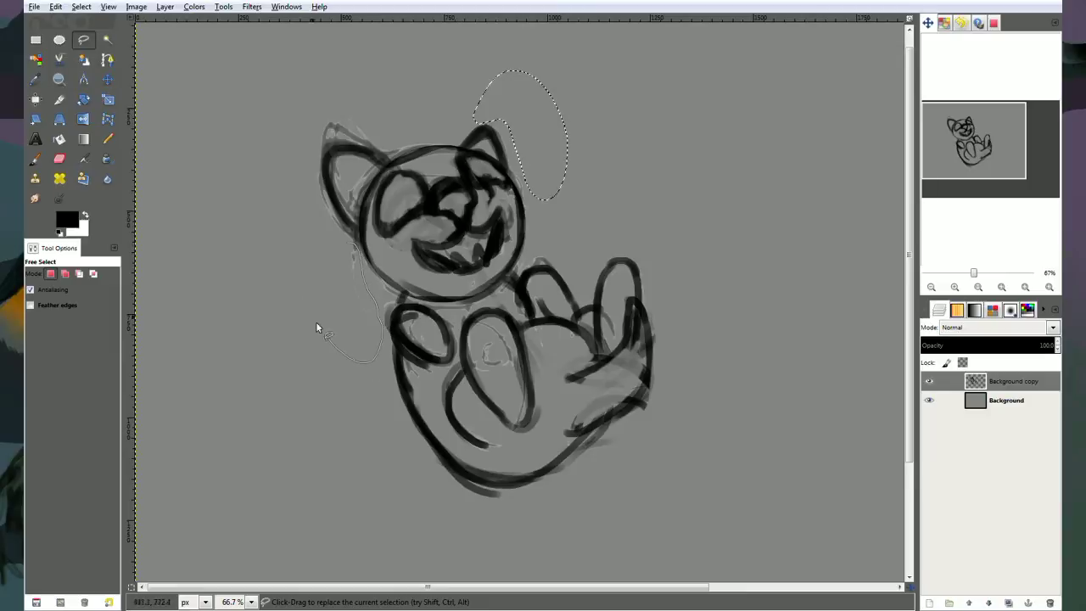
{"action": "left_click_drag", "start_coordinate": [316, 322], "coordinate": [293, 273]}
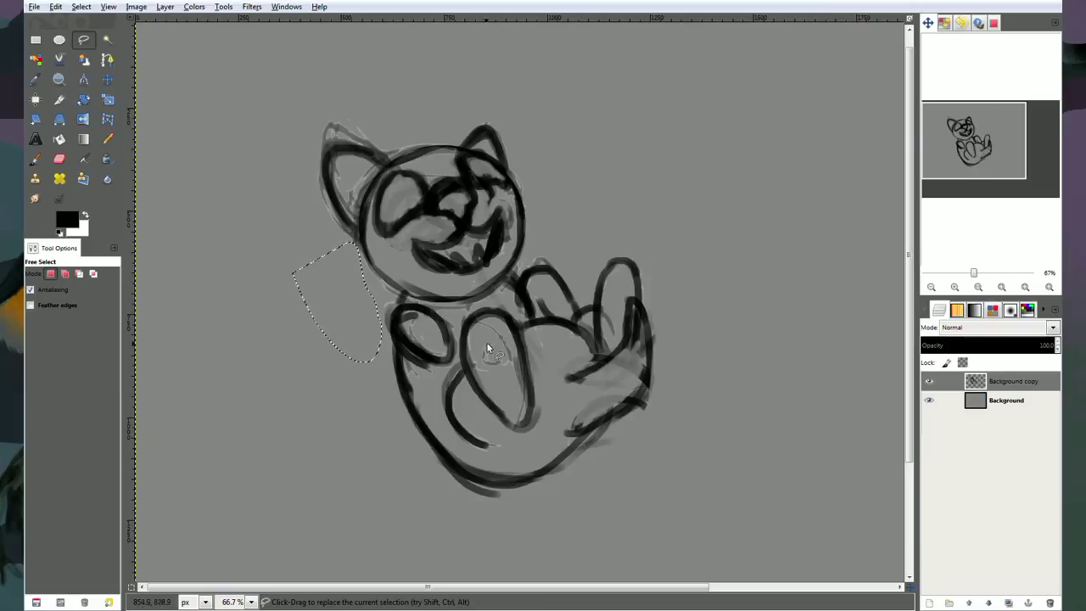
{"action": "mouse_move", "coordinate": [498, 329]}
{"action": "left_mouse_down"}
{"action": "mouse_move", "coordinate": [475, 342]}
{"action": "mouse_move", "coordinate": [483, 377]}
{"action": "mouse_move", "coordinate": [519, 370]}
{"action": "left_mouse_up"}
{"action": "key", "text": "ctrl+shift+a"}
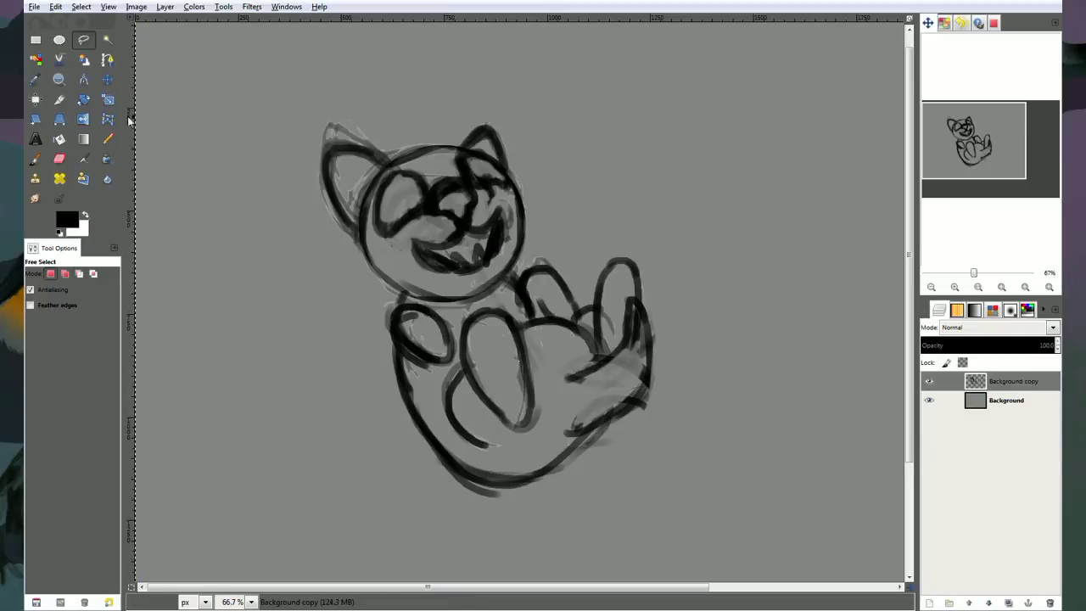
Redraw the tail with the Pencil as a tall pointed shape rising between the right front paw and raised hind foot.
{"action": "left_click", "coordinate": [108, 138]}
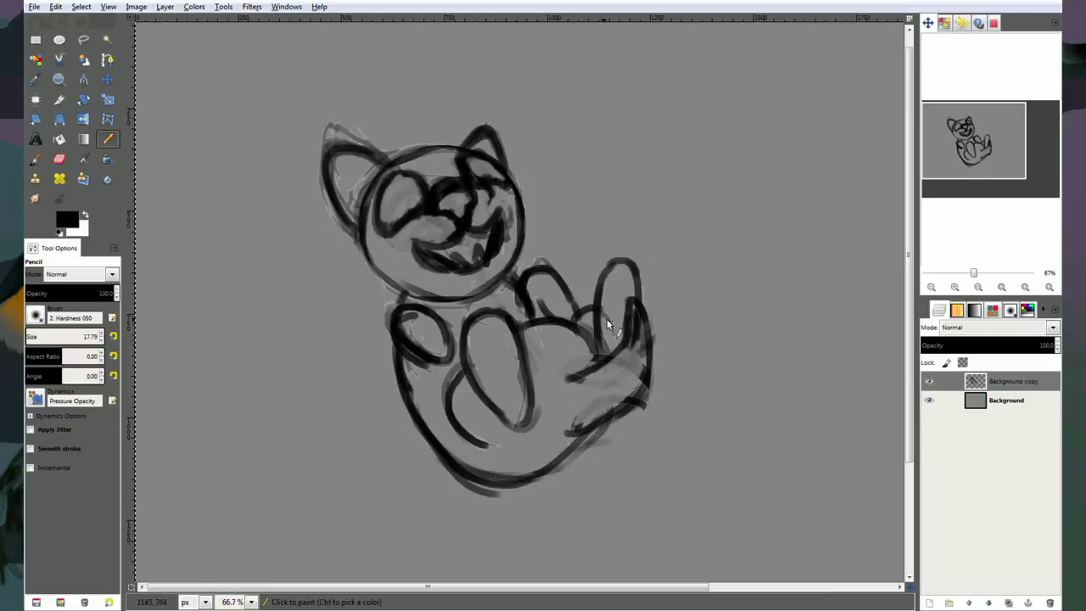
{"action": "left_click_drag", "start_coordinate": [577, 374], "coordinate": [601, 357]}
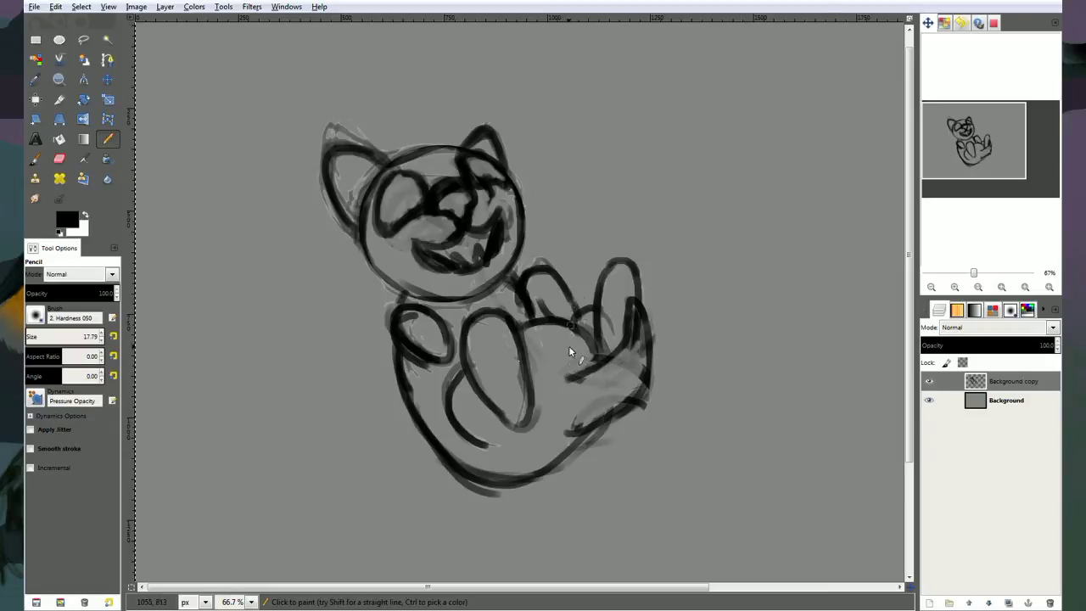
{"action": "left_click_drag", "start_coordinate": [573, 285], "coordinate": [600, 360]}
{"action": "mouse_move", "coordinate": [589, 250]}
{"action": "left_mouse_down"}
{"action": "mouse_move", "coordinate": [617, 342]}
{"action": "mouse_move", "coordinate": [595, 410]}
{"action": "mouse_move", "coordinate": [615, 341]}
{"action": "left_mouse_up"}
{"action": "mouse_move", "coordinate": [589, 422]}
{"action": "left_mouse_down"}
{"action": "mouse_move", "coordinate": [612, 349]}
{"action": "mouse_move", "coordinate": [568, 453]}
{"action": "left_mouse_up"}
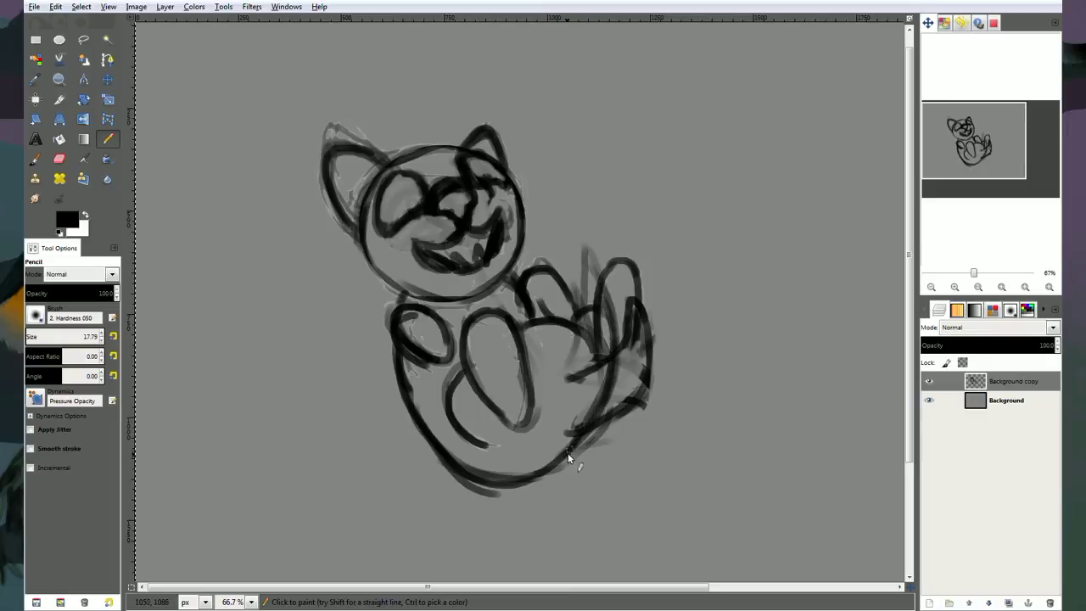
{"action": "mouse_move", "coordinate": [602, 309]}
{"action": "left_mouse_down"}
{"action": "mouse_move", "coordinate": [580, 263]}
{"action": "mouse_move", "coordinate": [590, 275]}
{"action": "mouse_move", "coordinate": [582, 272]}
{"action": "mouse_move", "coordinate": [577, 353]}
{"action": "left_mouse_up"}
{"action": "mouse_move", "coordinate": [584, 270]}
{"action": "left_mouse_down"}
{"action": "mouse_move", "coordinate": [575, 383]}
{"action": "mouse_move", "coordinate": [581, 328]}
{"action": "mouse_move", "coordinate": [560, 402]}
{"action": "mouse_move", "coordinate": [584, 351]}
{"action": "mouse_move", "coordinate": [575, 383]}
{"action": "left_mouse_up"}
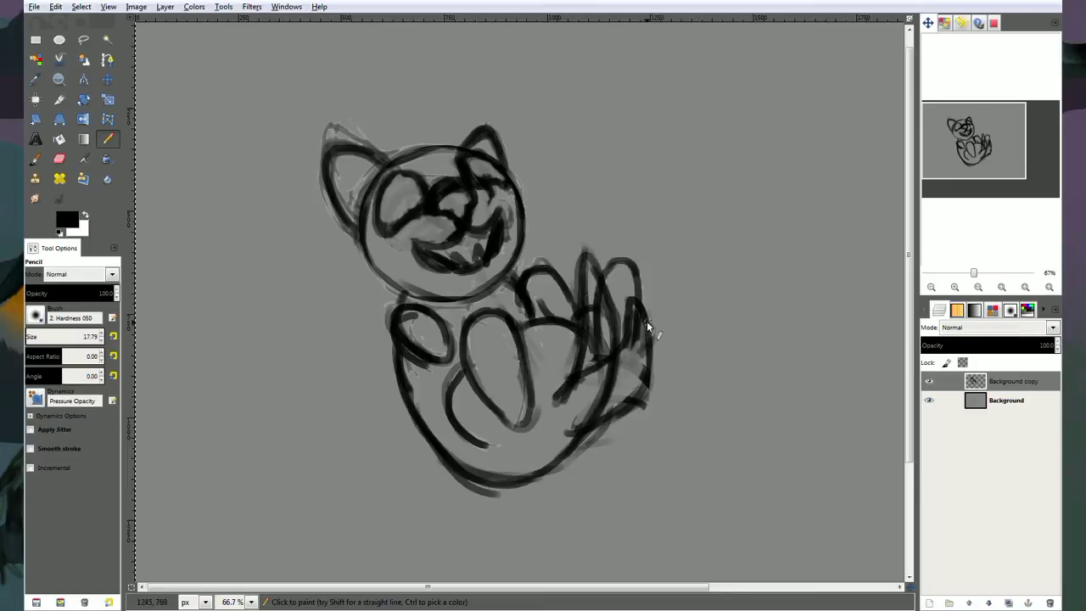
Erase the overlapping strokes around the tail and raised hind foot, and redraw the foot's outer edge with the Pencil.
{"action": "left_click", "coordinate": [58, 158]}
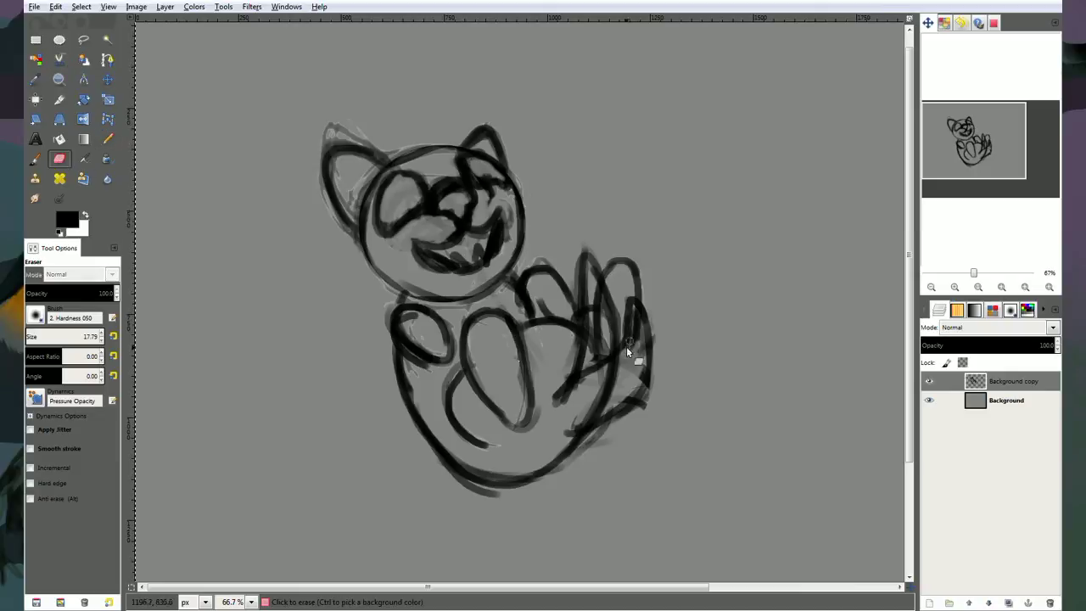
{"action": "mouse_move", "coordinate": [594, 296]}
{"action": "left_mouse_down"}
{"action": "mouse_move", "coordinate": [588, 375]}
{"action": "mouse_move", "coordinate": [612, 333]}
{"action": "mouse_move", "coordinate": [589, 381]}
{"action": "mouse_move", "coordinate": [633, 313]}
{"action": "mouse_move", "coordinate": [628, 295]}
{"action": "mouse_move", "coordinate": [627, 319]}
{"action": "mouse_move", "coordinate": [632, 298]}
{"action": "mouse_move", "coordinate": [645, 330]}
{"action": "left_mouse_up"}
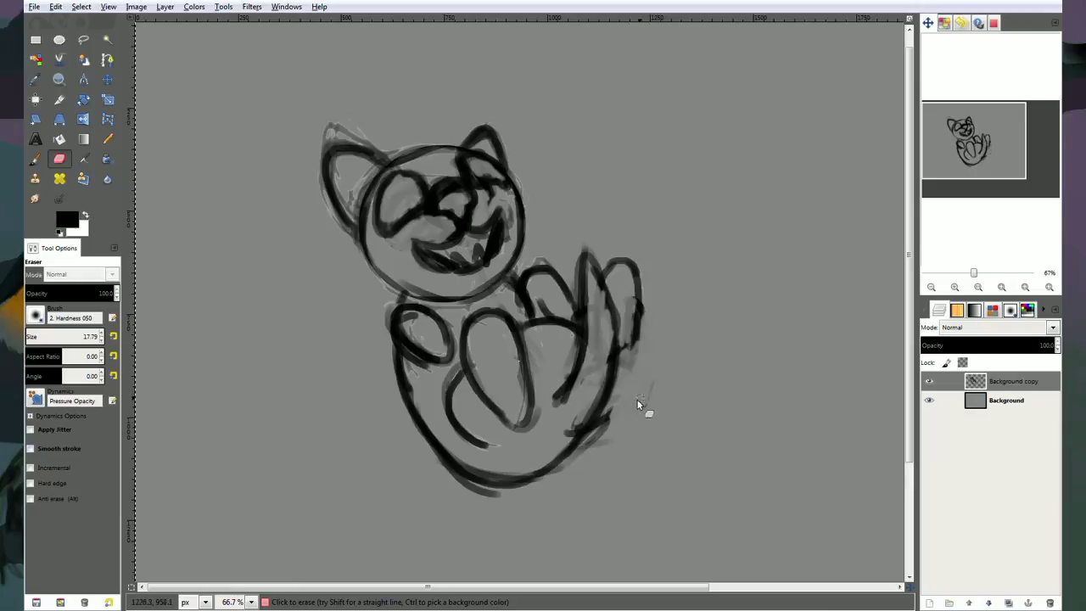
{"action": "left_click", "coordinate": [108, 139]}
{"action": "mouse_move", "coordinate": [642, 316]}
{"action": "left_mouse_down"}
{"action": "mouse_move", "coordinate": [635, 356]}
{"action": "mouse_move", "coordinate": [637, 344]}
{"action": "left_mouse_up"}
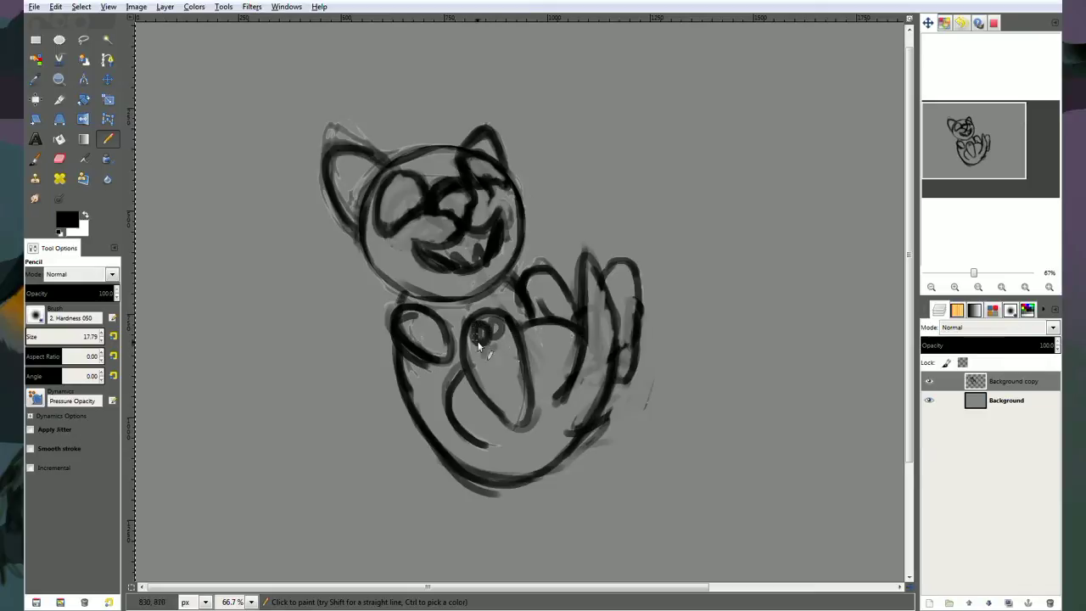
Draw dark paw pads on both hind feet and a pupil in the left eye.
{"action": "mouse_move", "coordinate": [510, 342]}
{"action": "left_mouse_down"}
{"action": "mouse_move", "coordinate": [497, 350]}
{"action": "mouse_move", "coordinate": [508, 368]}
{"action": "left_mouse_up"}
{"action": "left_click_drag", "start_coordinate": [620, 282], "coordinate": [624, 289]}
{"action": "left_click_drag", "start_coordinate": [621, 297], "coordinate": [631, 286]}
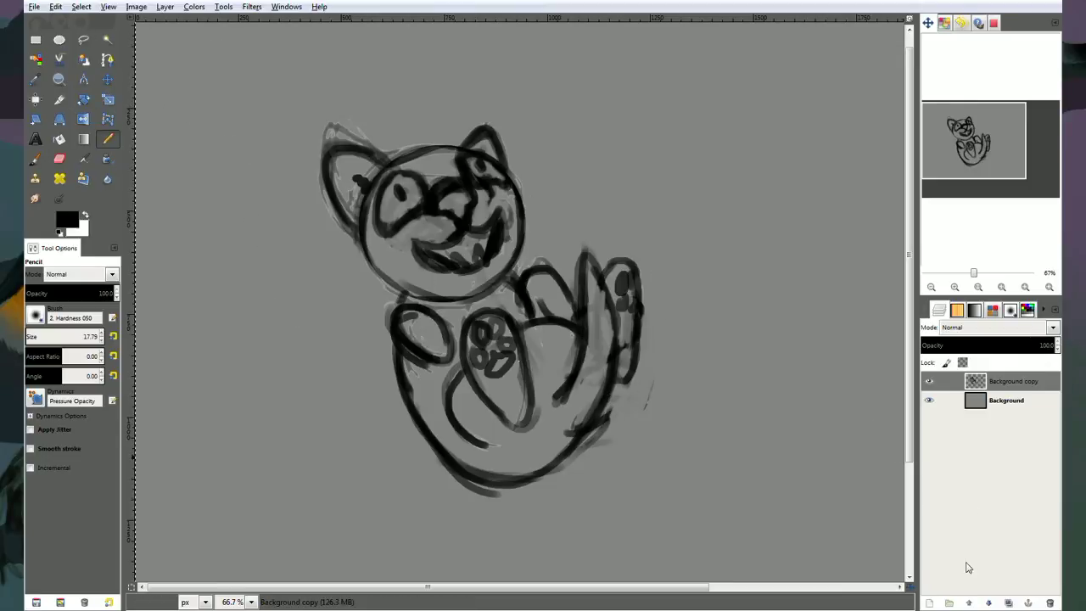
Add a new transparent 2480 x 1754 px layer above the sketch and make the Background copy layer active again.
{"action": "left_click", "coordinate": [931, 602]}
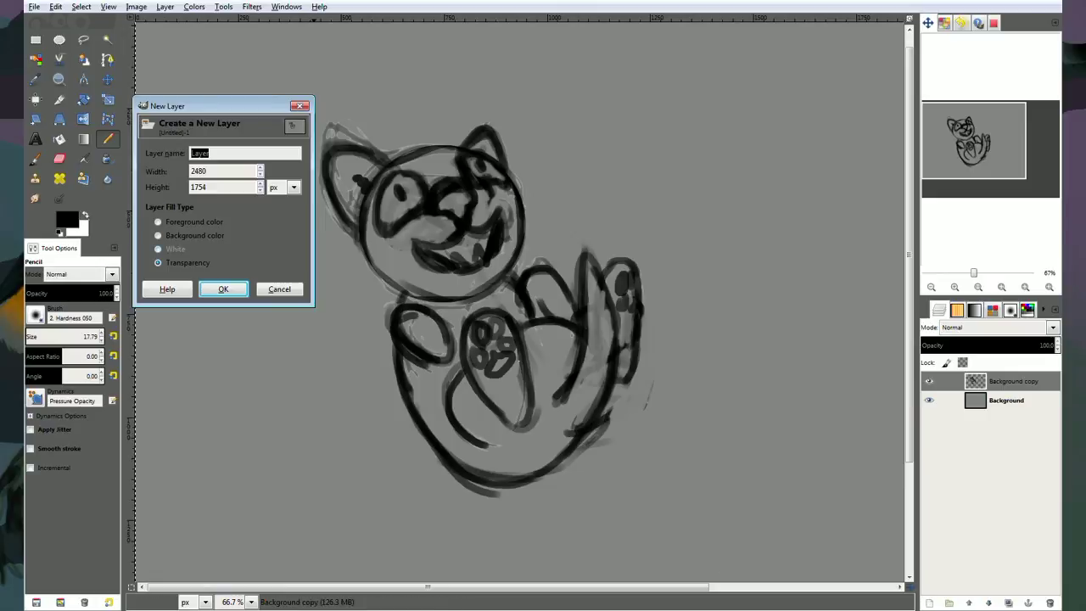
{"action": "left_click", "coordinate": [223, 289]}
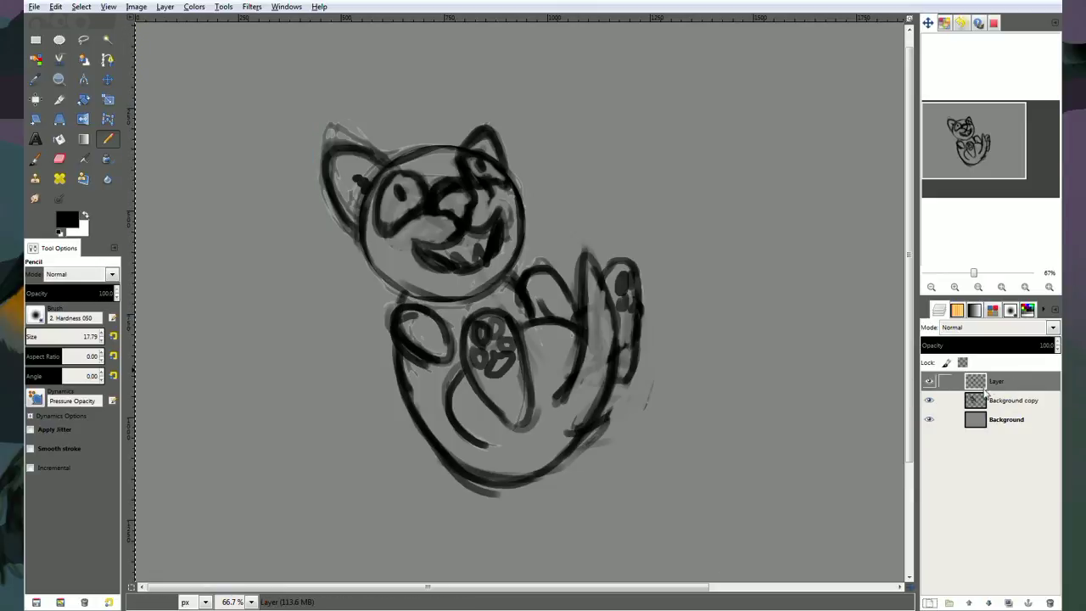
{"action": "left_click", "coordinate": [1008, 406]}
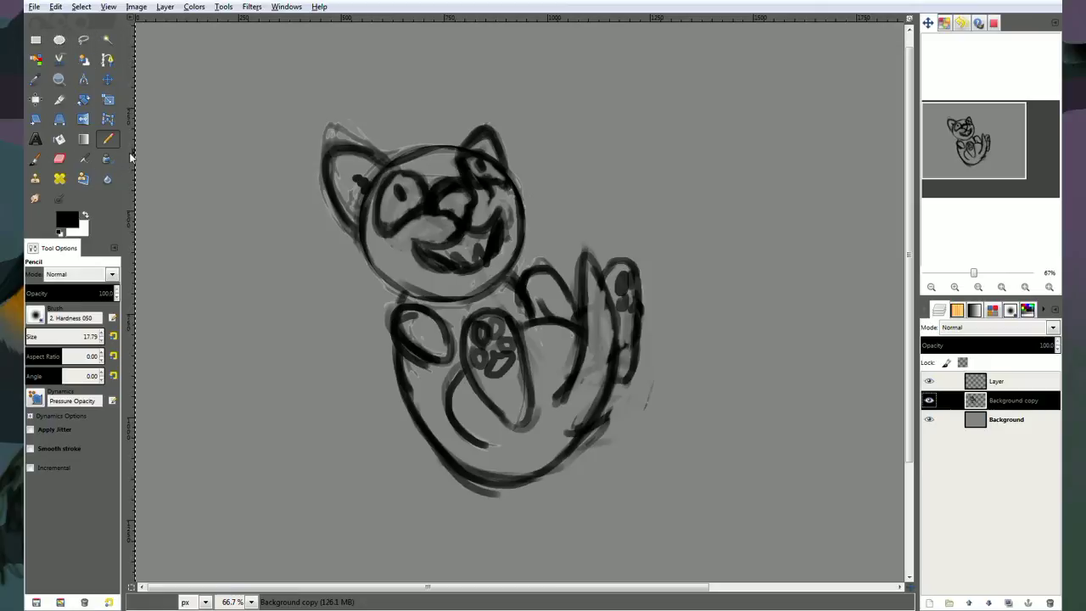
Start a Scissors Select outline on the Background copy layer and trace it around the cat's left ear down to the head.
{"action": "left_click", "coordinate": [60, 64]}
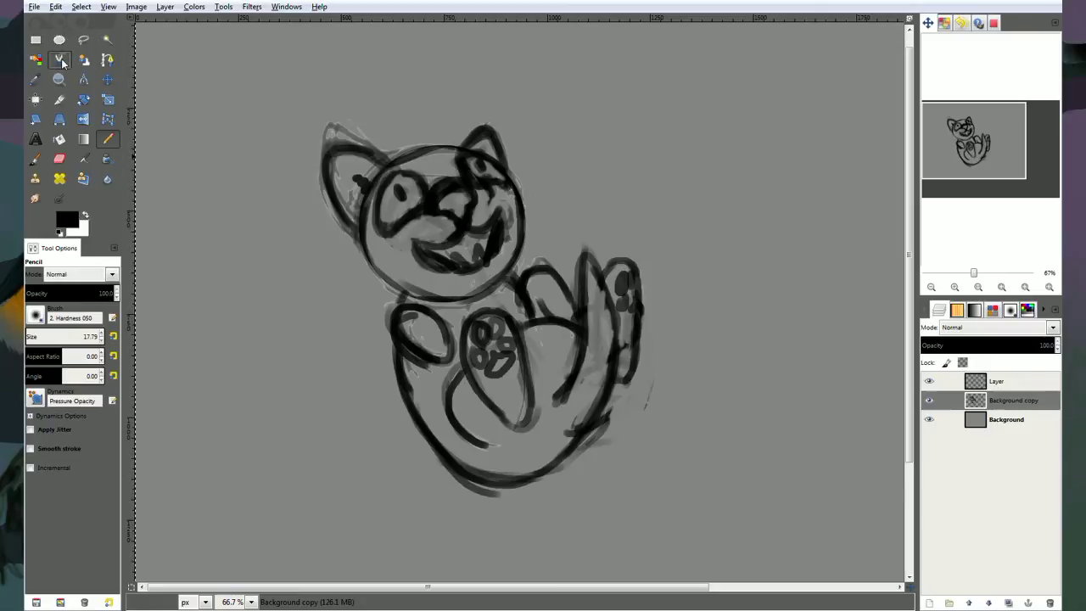
{"action": "left_click", "coordinate": [382, 156]}
{"action": "left_click", "coordinate": [369, 149]}
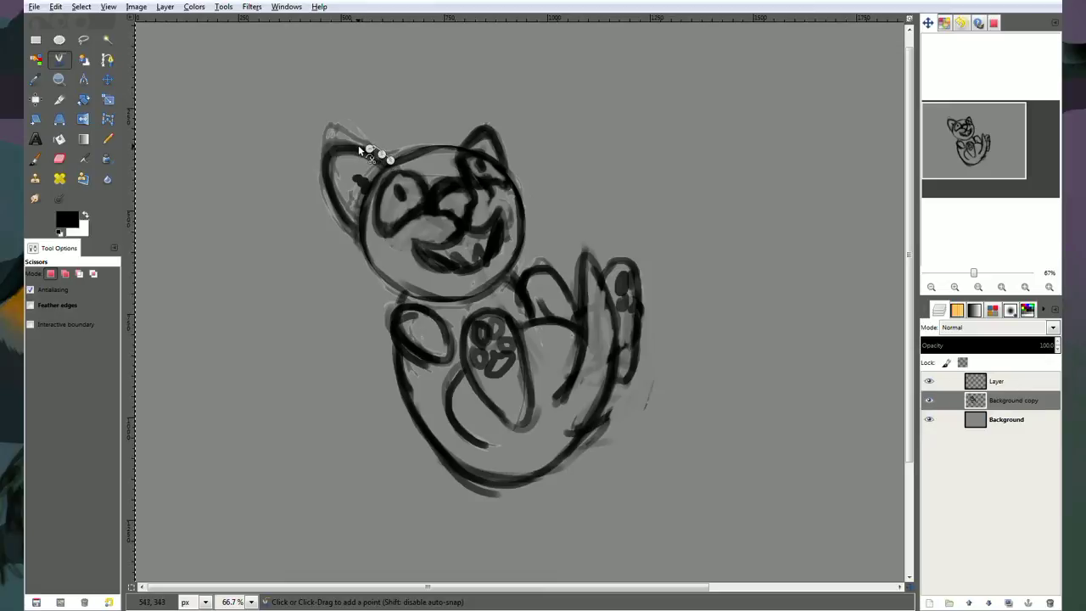
{"action": "left_click", "coordinate": [357, 146]}
{"action": "left_click", "coordinate": [342, 145]}
{"action": "left_click", "coordinate": [331, 146]}
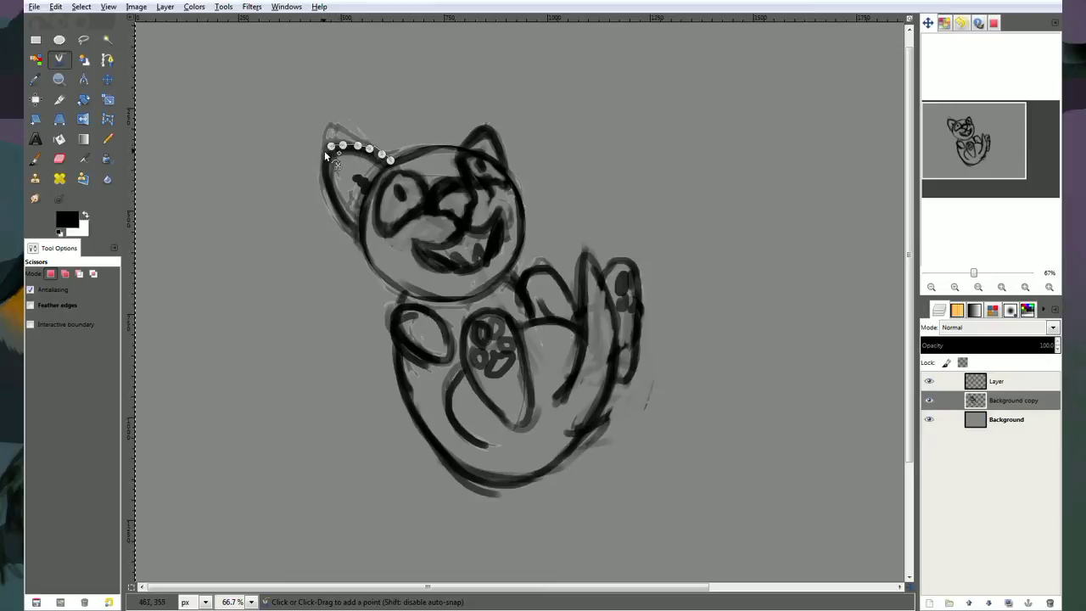
{"action": "left_click", "coordinate": [324, 154]}
{"action": "left_click", "coordinate": [324, 167]}
{"action": "left_click", "coordinate": [324, 183]}
{"action": "left_click", "coordinate": [329, 201]}
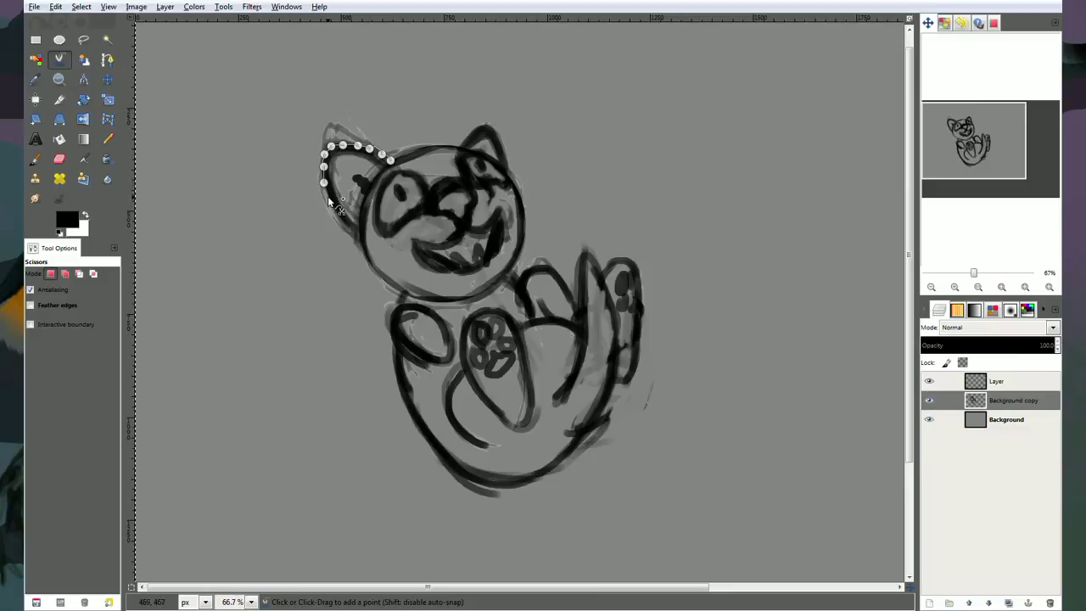
{"action": "left_click", "coordinate": [339, 218]}
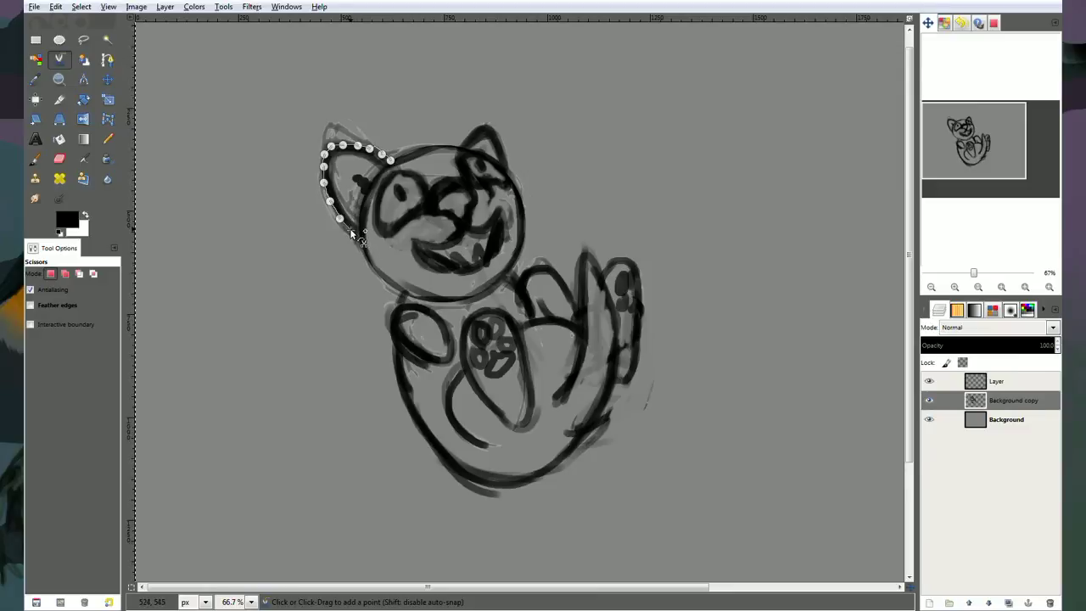
{"action": "left_click", "coordinate": [351, 230]}
{"action": "left_click", "coordinate": [357, 236]}
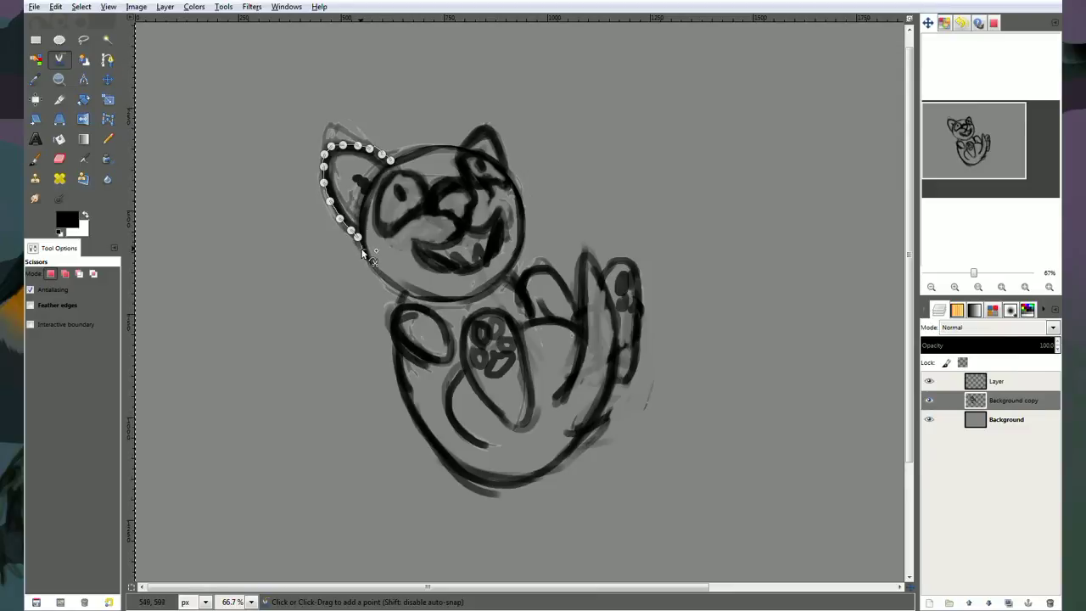
Continue the scissors outline down the left side of the head and around the outer edge of the left front paw.
{"action": "left_click", "coordinate": [361, 252]}
{"action": "left_click", "coordinate": [369, 268]}
{"action": "left_click", "coordinate": [381, 280]}
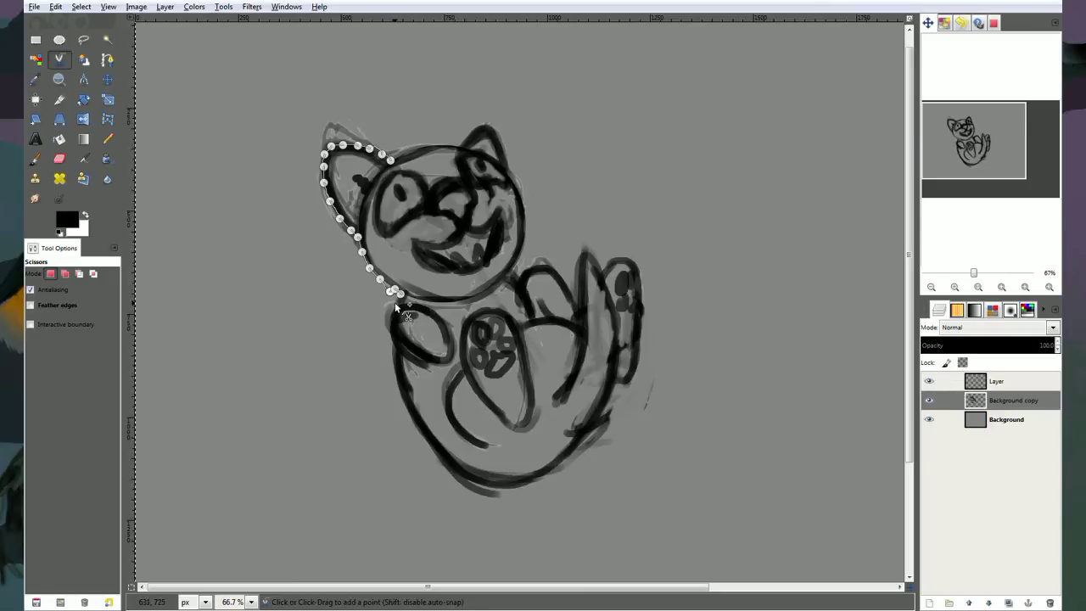
{"action": "left_click", "coordinate": [397, 304]}
{"action": "left_click", "coordinate": [391, 317]}
{"action": "left_click", "coordinate": [390, 329]}
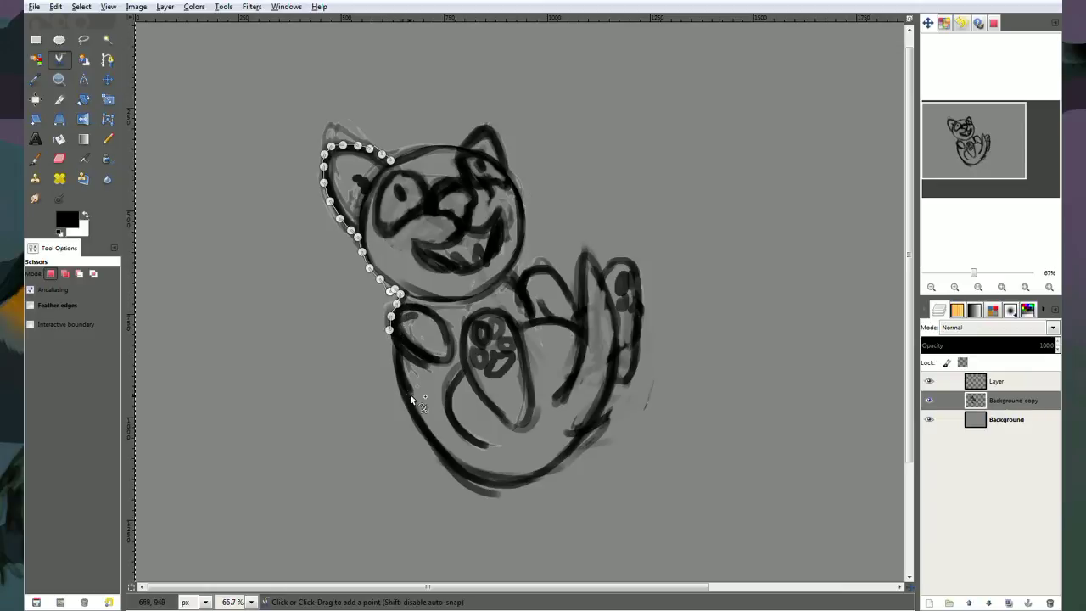
{"action": "left_click", "coordinate": [395, 352]}
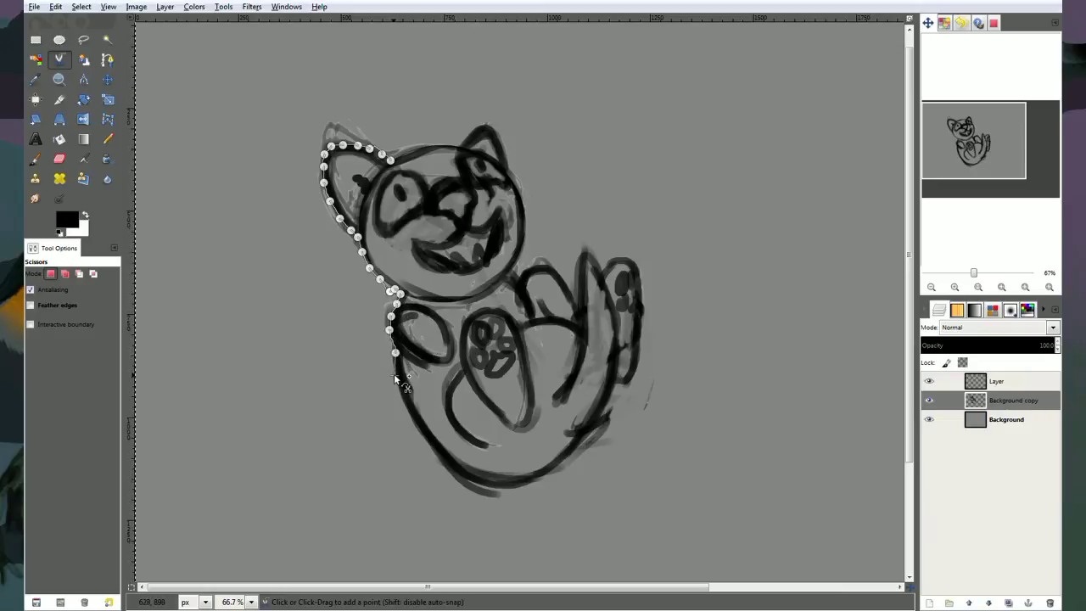
Extend the scissors outline down the left side of the body, along the rounded underside and up towards the raised hind foot.
{"action": "left_click", "coordinate": [396, 375]}
{"action": "left_click", "coordinate": [403, 401]}
{"action": "left_click", "coordinate": [410, 421]}
{"action": "left_click", "coordinate": [423, 437]}
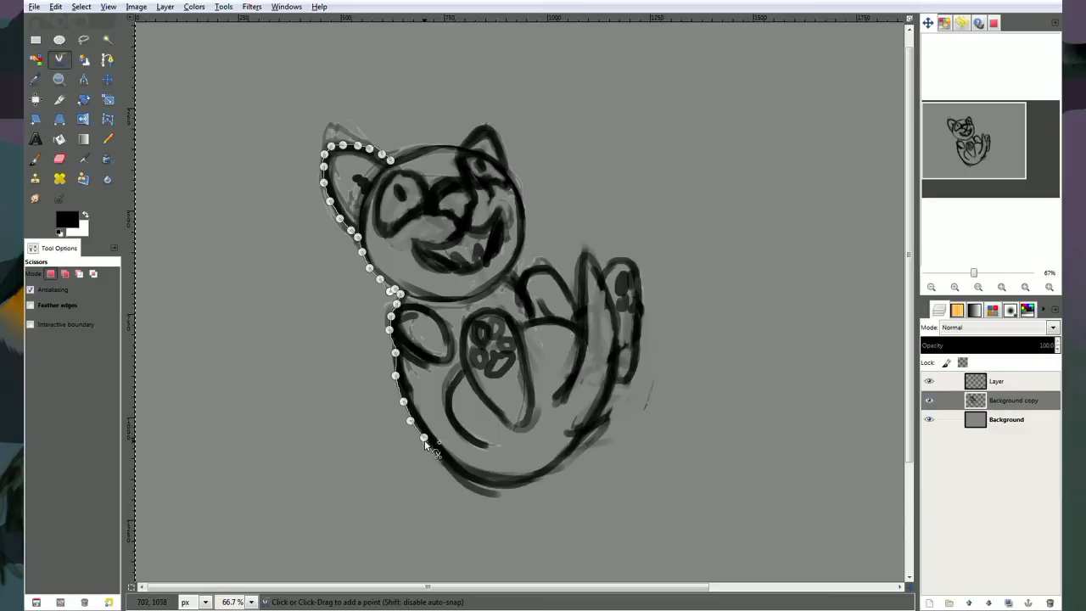
{"action": "left_click", "coordinate": [433, 451]}
{"action": "left_click", "coordinate": [445, 465]}
{"action": "left_click", "coordinate": [461, 476]}
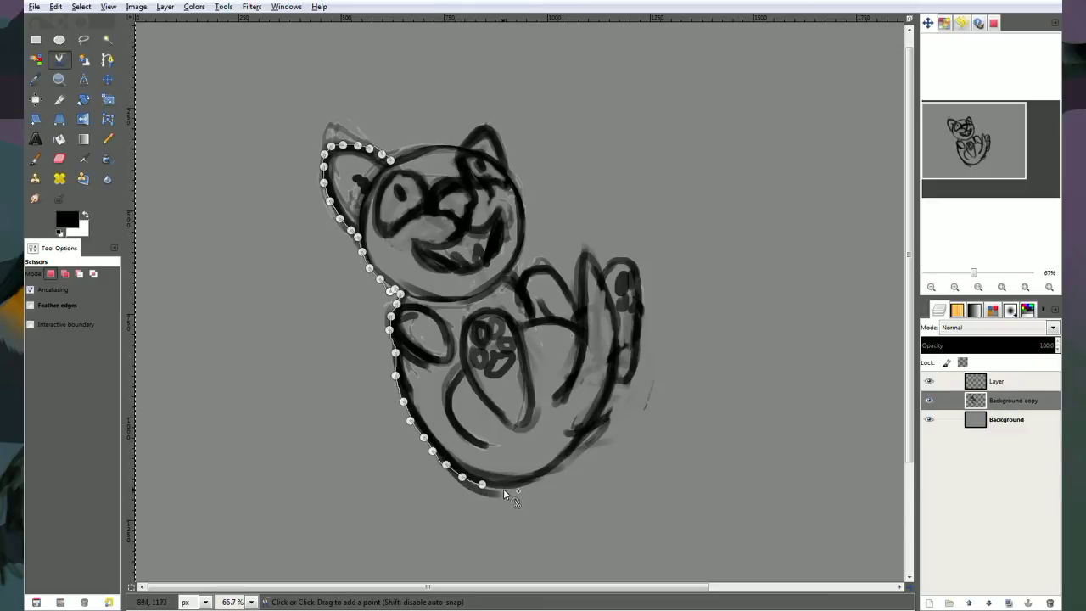
{"action": "left_click", "coordinate": [527, 484]}
{"action": "left_click", "coordinate": [541, 476]}
{"action": "left_click", "coordinate": [574, 450]}
{"action": "left_click", "coordinate": [584, 435]}
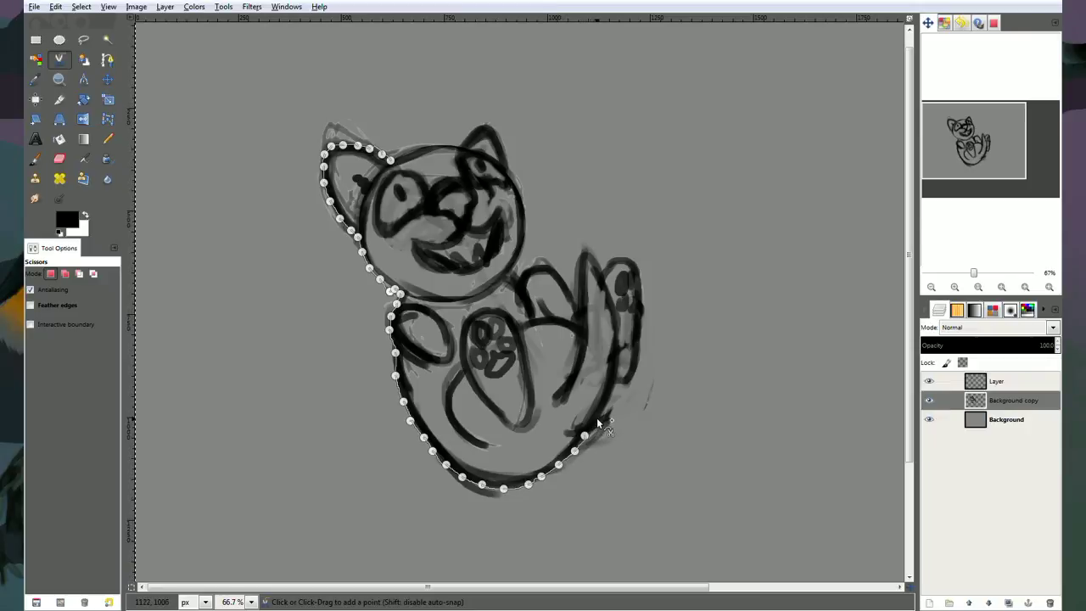
{"action": "left_click", "coordinate": [600, 417]}
{"action": "left_click", "coordinate": [608, 402]}
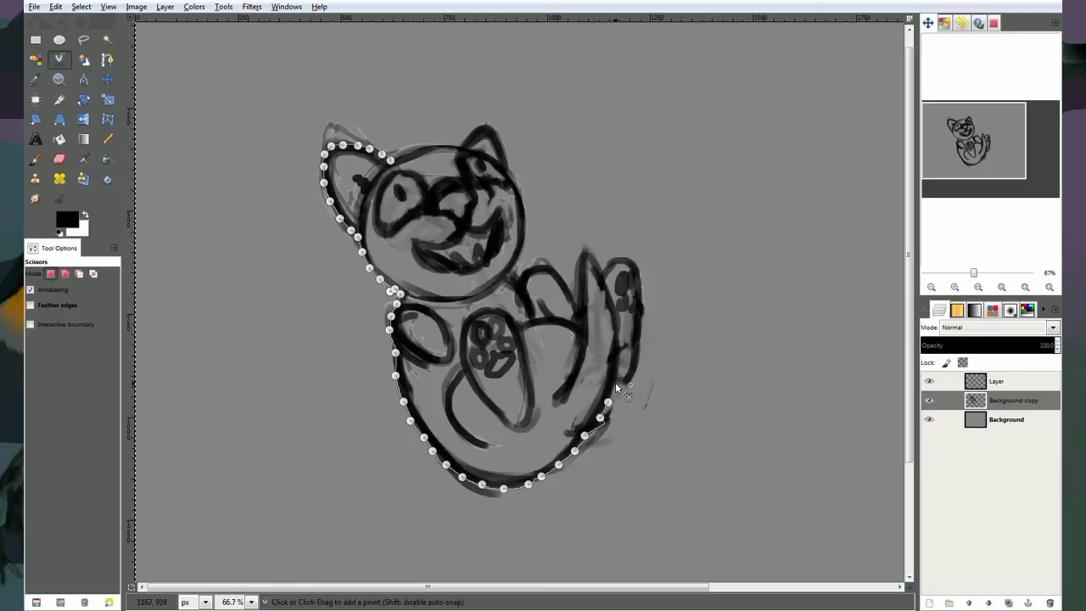
Trace the scissors outline around the raised hind foot, from its heel over the toes to the gap beside the tail.
{"action": "left_click", "coordinate": [616, 384]}
{"action": "left_click", "coordinate": [628, 384]}
{"action": "left_click", "coordinate": [638, 367]}
{"action": "left_click", "coordinate": [642, 348]}
{"action": "left_click", "coordinate": [642, 326]}
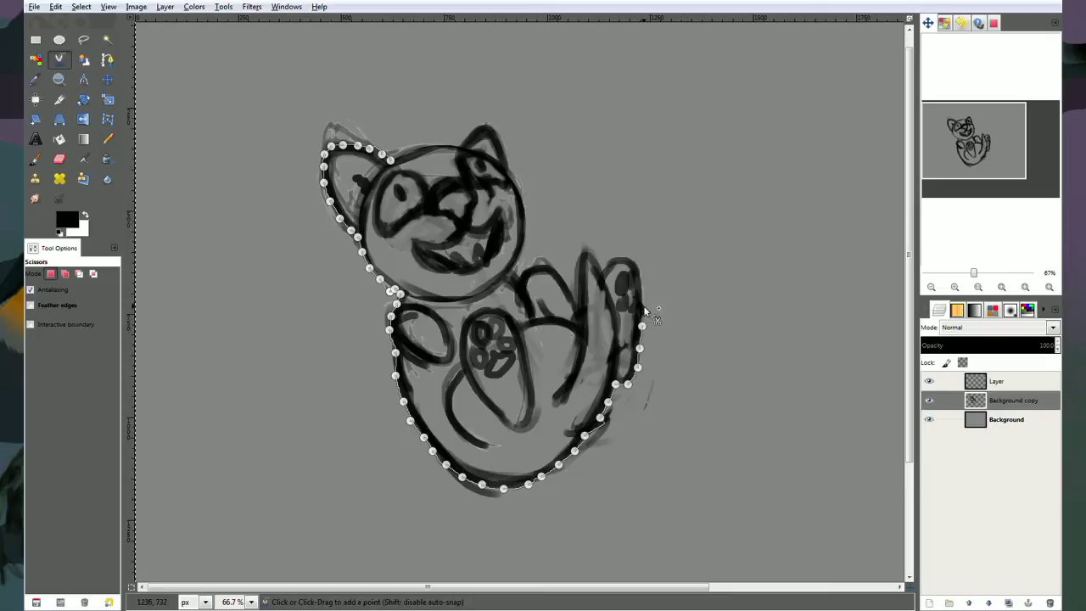
{"action": "left_click", "coordinate": [645, 308]}
{"action": "left_click", "coordinate": [642, 288]}
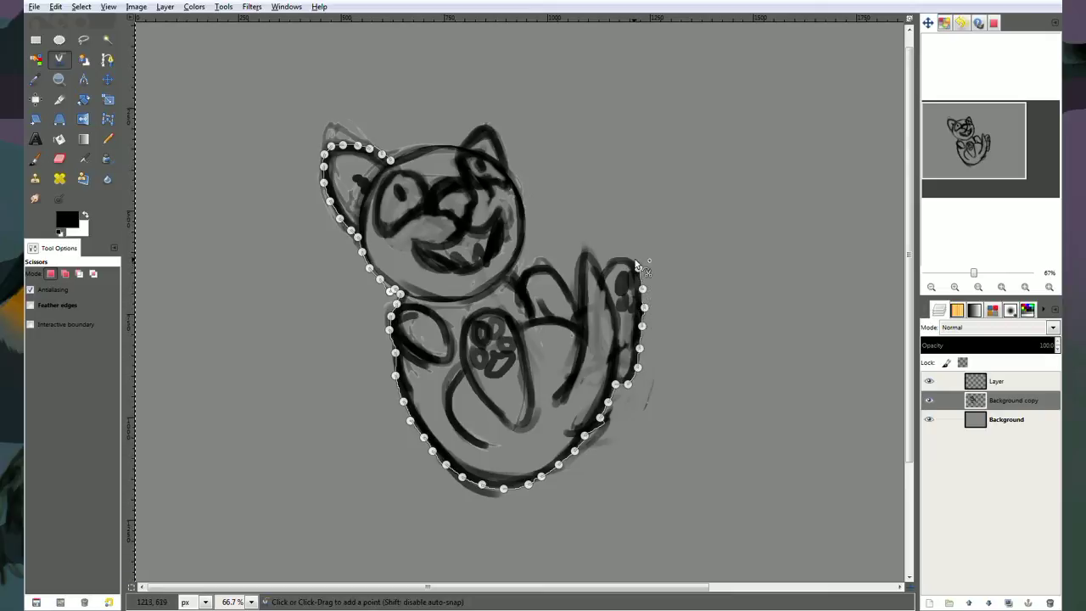
{"action": "left_click", "coordinate": [638, 268]}
{"action": "left_click", "coordinate": [631, 259]}
{"action": "left_click", "coordinate": [619, 257]}
{"action": "left_click", "coordinate": [609, 260]}
{"action": "left_click", "coordinate": [602, 270]}
Carry the scissors outline over the pointed tail tip and around the right front paw to the neck.
{"action": "left_click", "coordinate": [594, 256]}
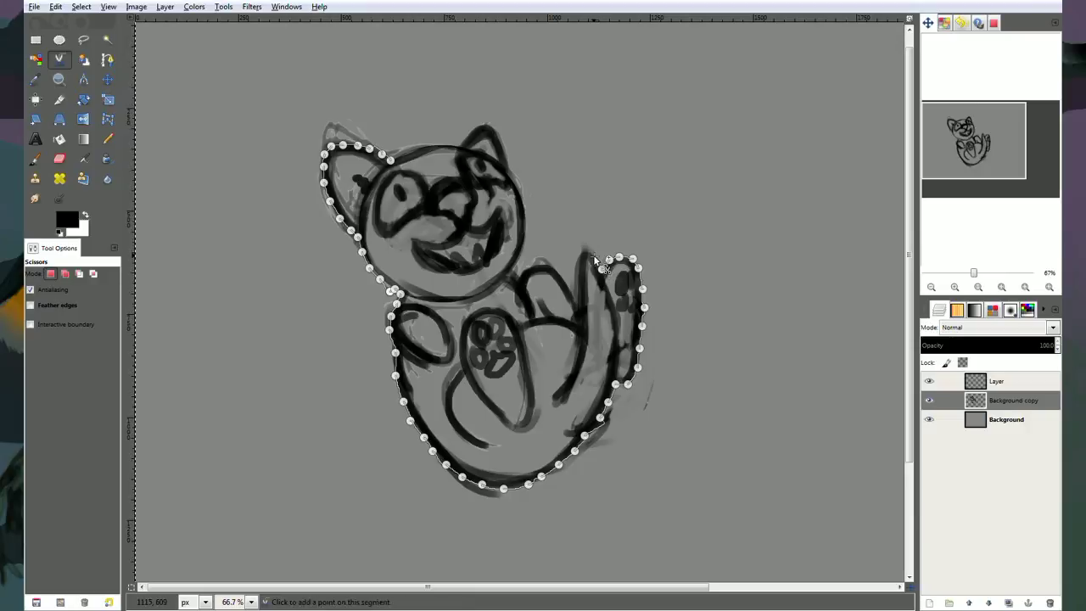
{"action": "left_click", "coordinate": [585, 252]}
{"action": "left_click", "coordinate": [576, 269]}
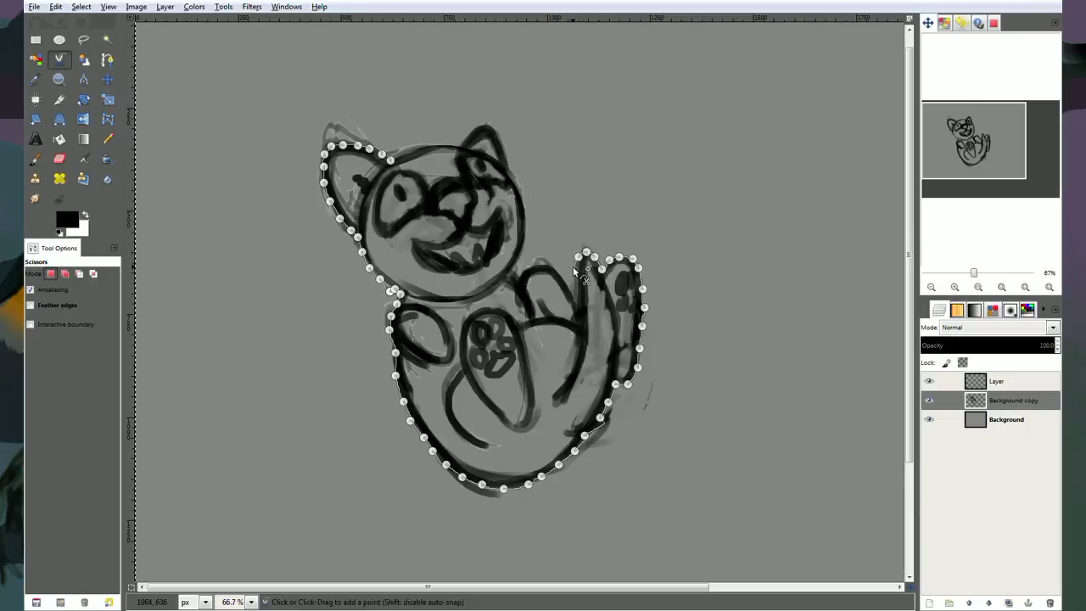
{"action": "left_click", "coordinate": [574, 285]}
{"action": "left_click", "coordinate": [575, 298]}
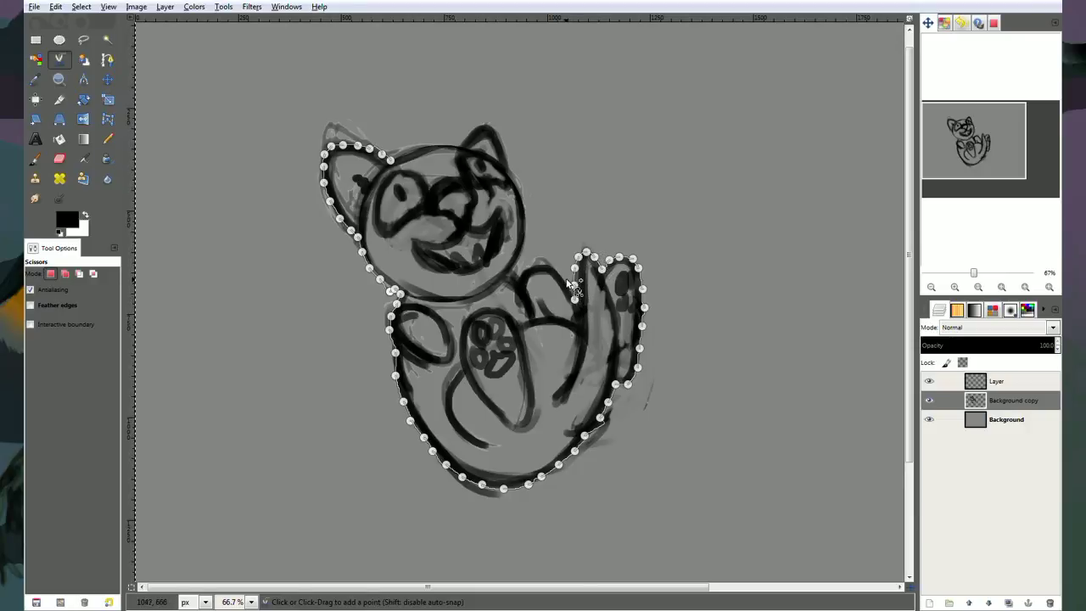
{"action": "left_click", "coordinate": [554, 268]}
{"action": "left_click", "coordinate": [543, 262]}
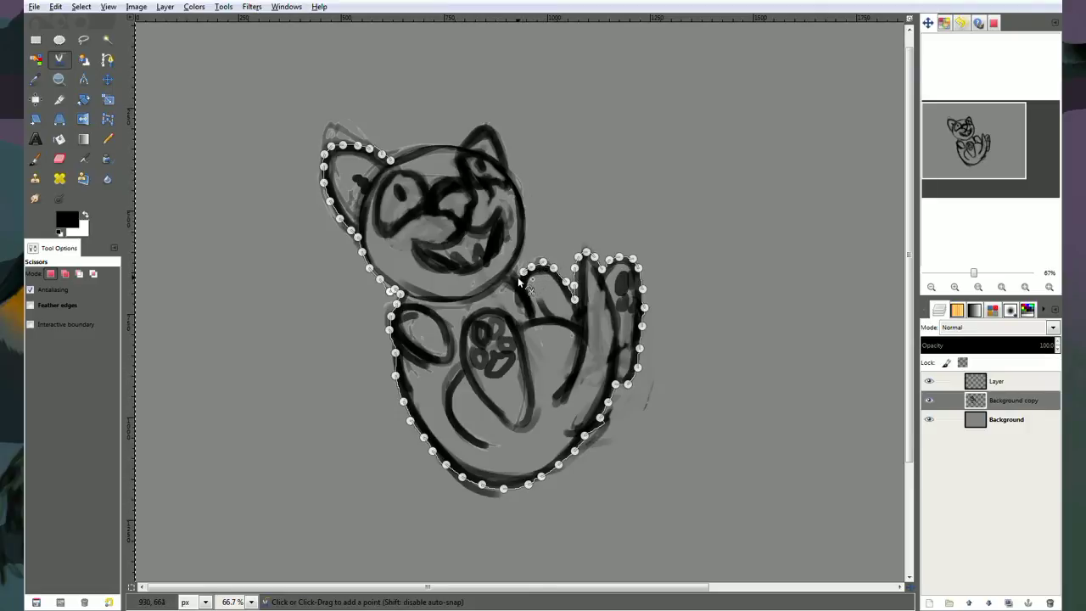
{"action": "left_click", "coordinate": [521, 274]}
{"action": "left_click", "coordinate": [511, 268]}
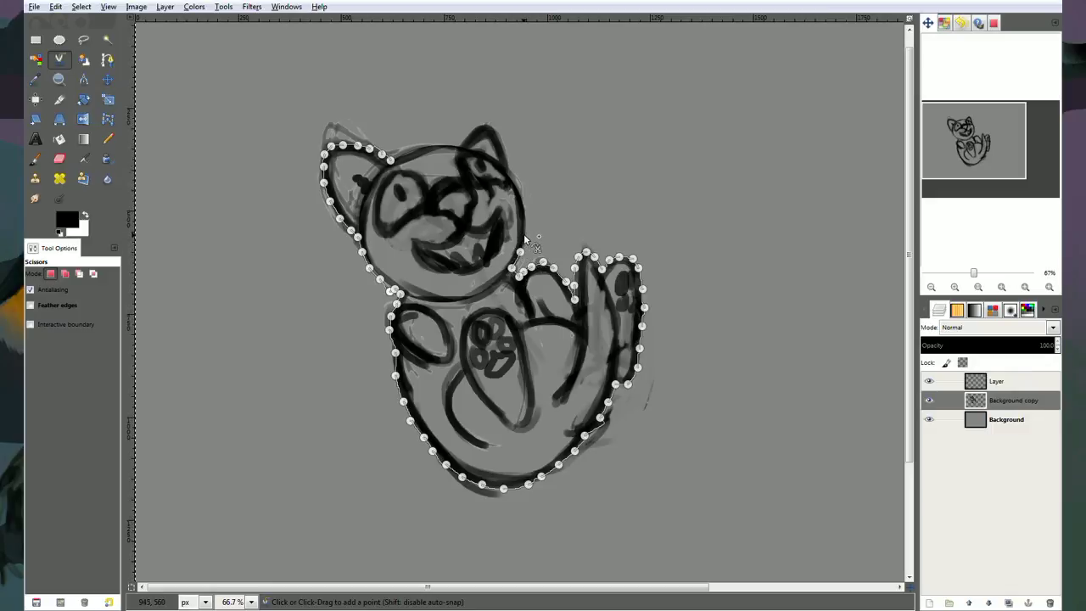
Trace the scissors outline up the right side of the head and around the right ear.
{"action": "left_click", "coordinate": [524, 236]}
{"action": "left_click", "coordinate": [526, 219]}
{"action": "left_click", "coordinate": [523, 199]}
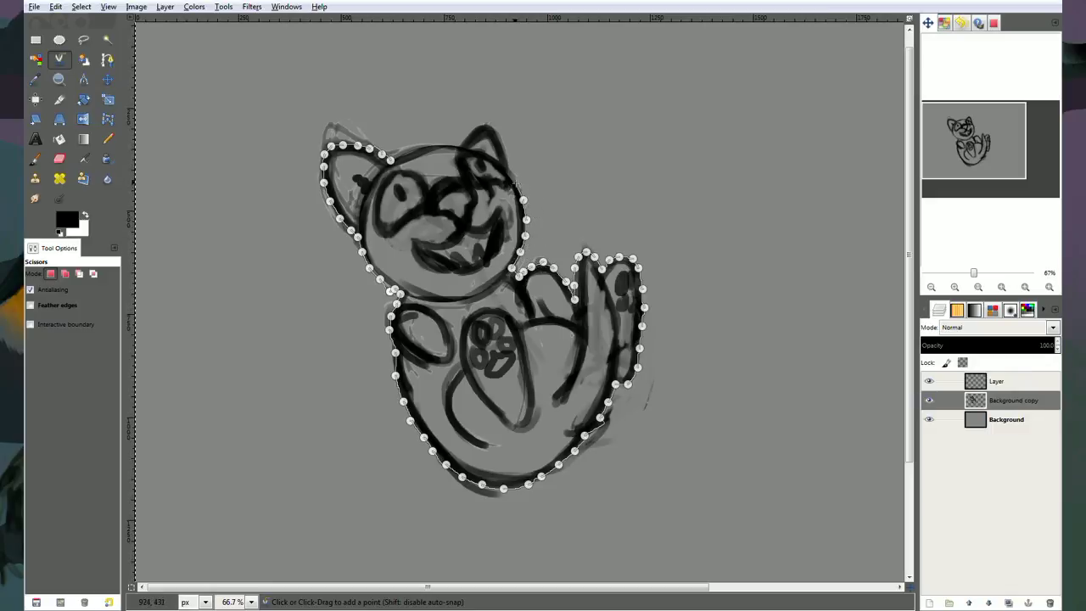
{"action": "left_click", "coordinate": [515, 181]}
{"action": "left_click", "coordinate": [507, 170]}
{"action": "left_click", "coordinate": [504, 151]}
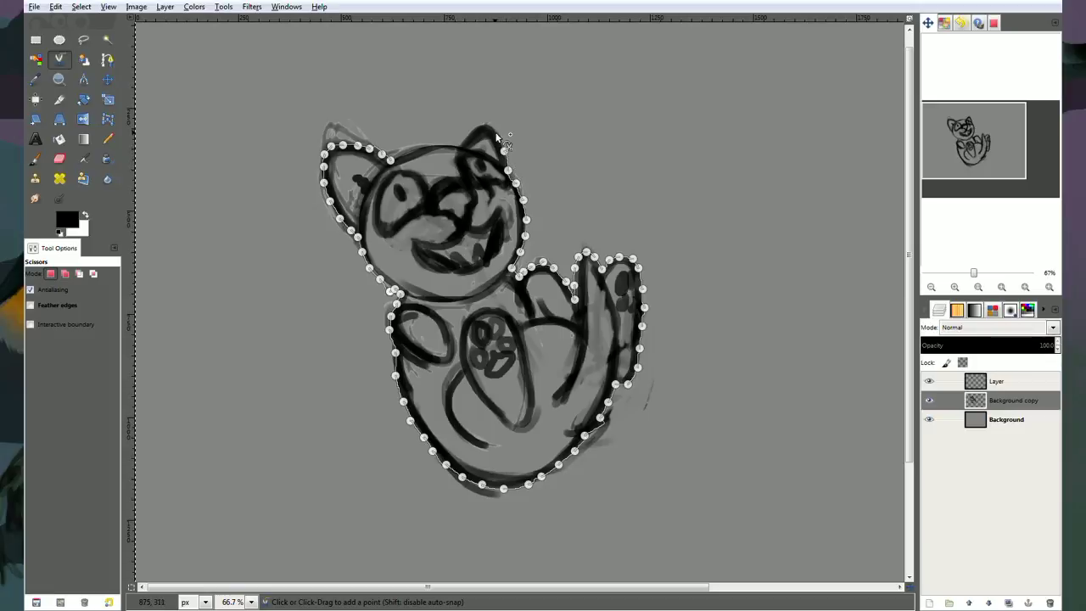
{"action": "left_click", "coordinate": [497, 133]}
{"action": "left_click", "coordinate": [486, 124]}
{"action": "left_click", "coordinate": [478, 126]}
{"action": "left_click", "coordinate": [471, 133]}
{"action": "left_click", "coordinate": [458, 146]}
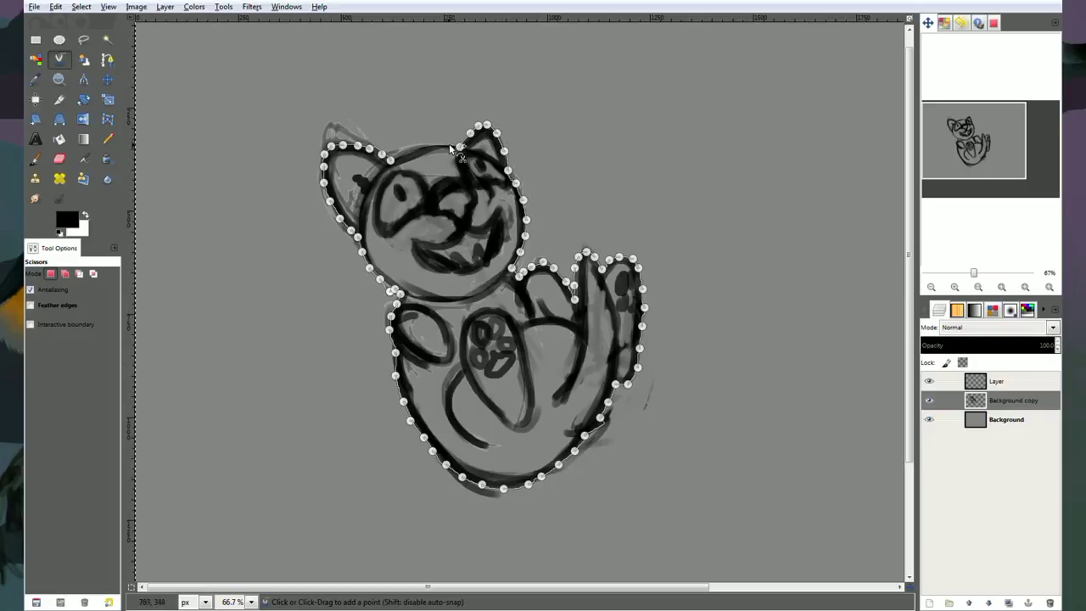
Close the scissors outline along the top of the head at its starting point and convert it to a selection.
{"action": "left_click", "coordinate": [444, 146]}
{"action": "left_click", "coordinate": [427, 142]}
{"action": "left_click", "coordinate": [413, 149]}
{"action": "left_click", "coordinate": [401, 152]}
{"action": "left_click", "coordinate": [396, 172]}
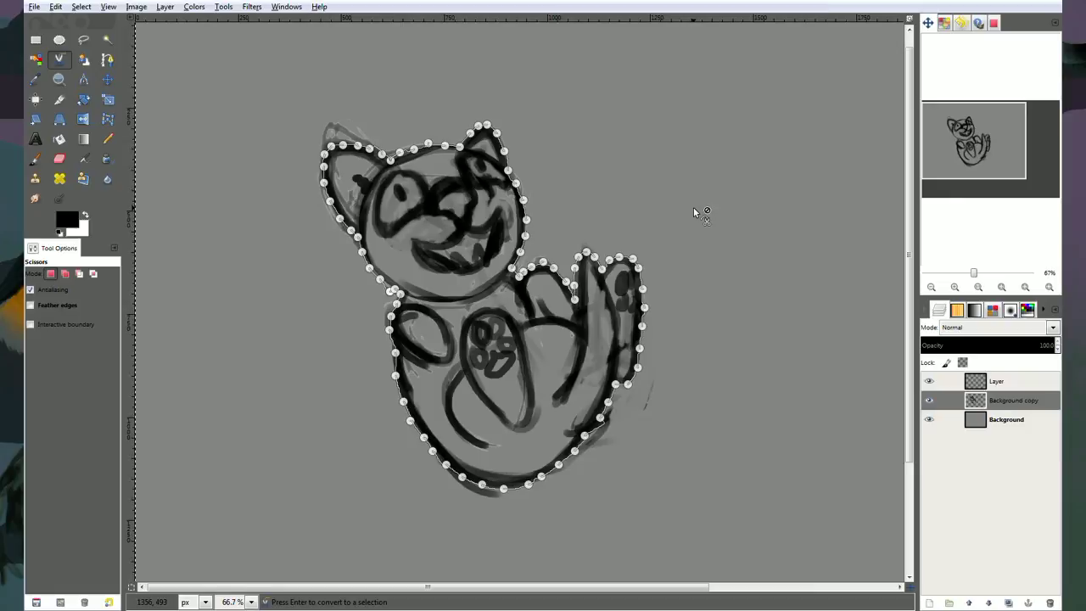
{"action": "key", "text": "Return"}
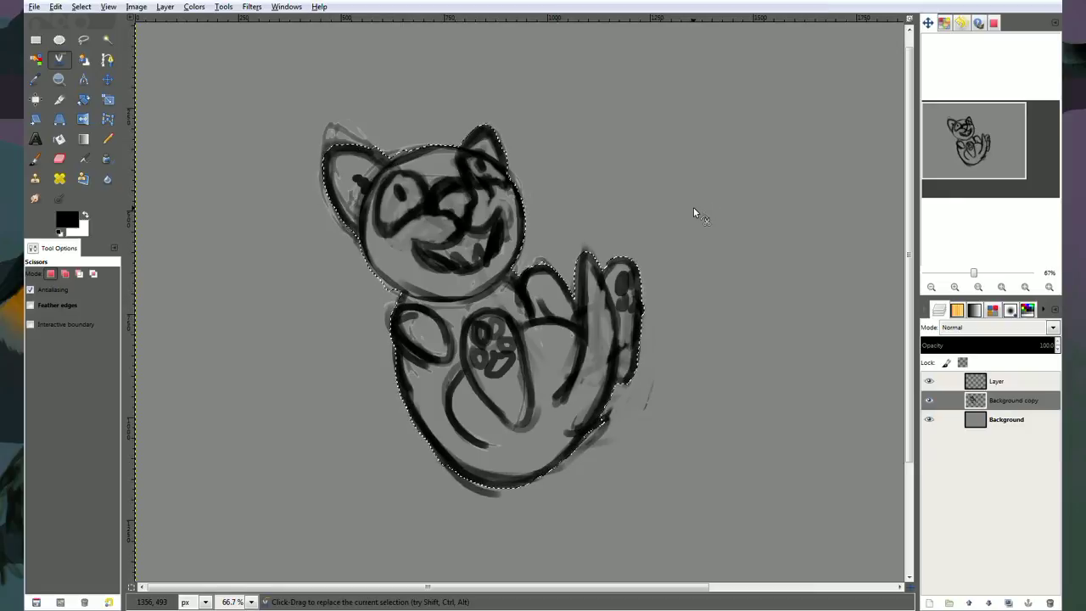
Invert the selection to delete the stray strokes outside the cat's outline, and deselect.
{"action": "key", "text": "ctrl+i"}
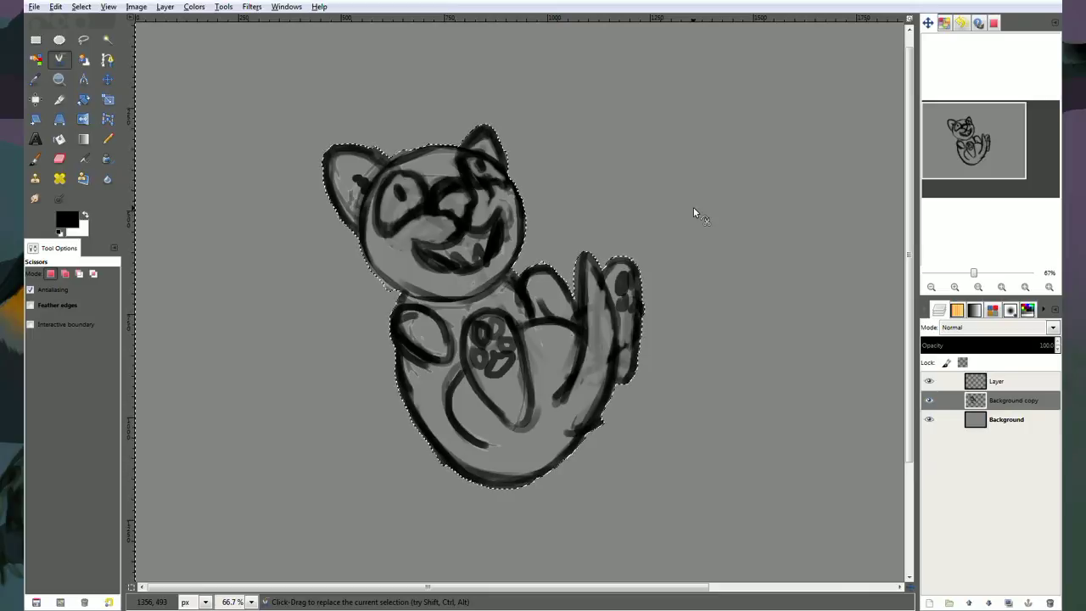
{"action": "key", "text": "ctrl"}
{"action": "key", "text": "ctrl+shift+a"}
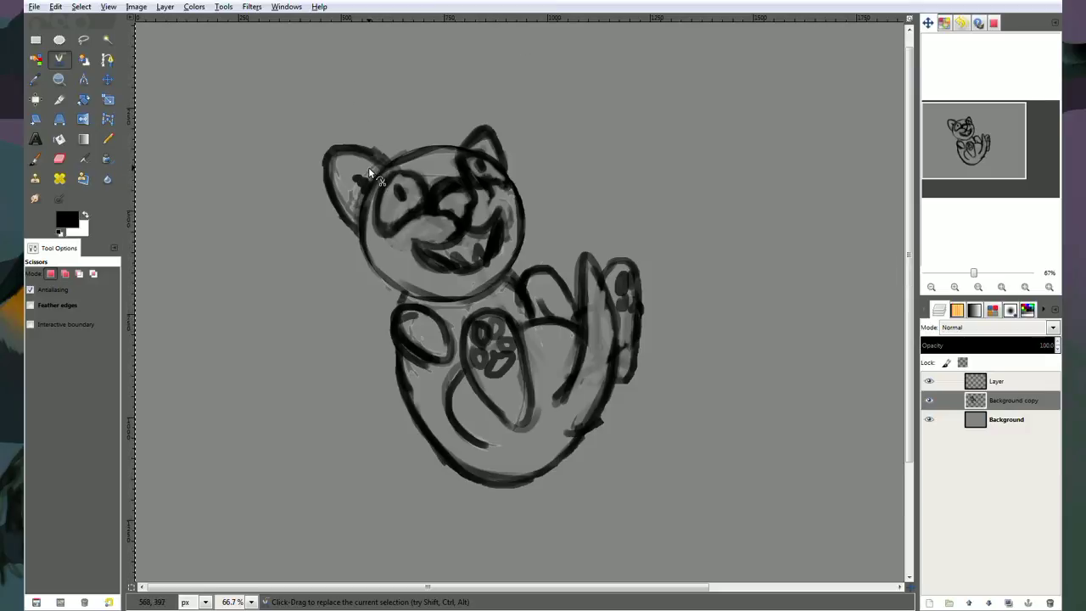
Hide the Background layer so the cat sketch sits on transparency.
{"action": "left_click", "coordinate": [37, 7]}
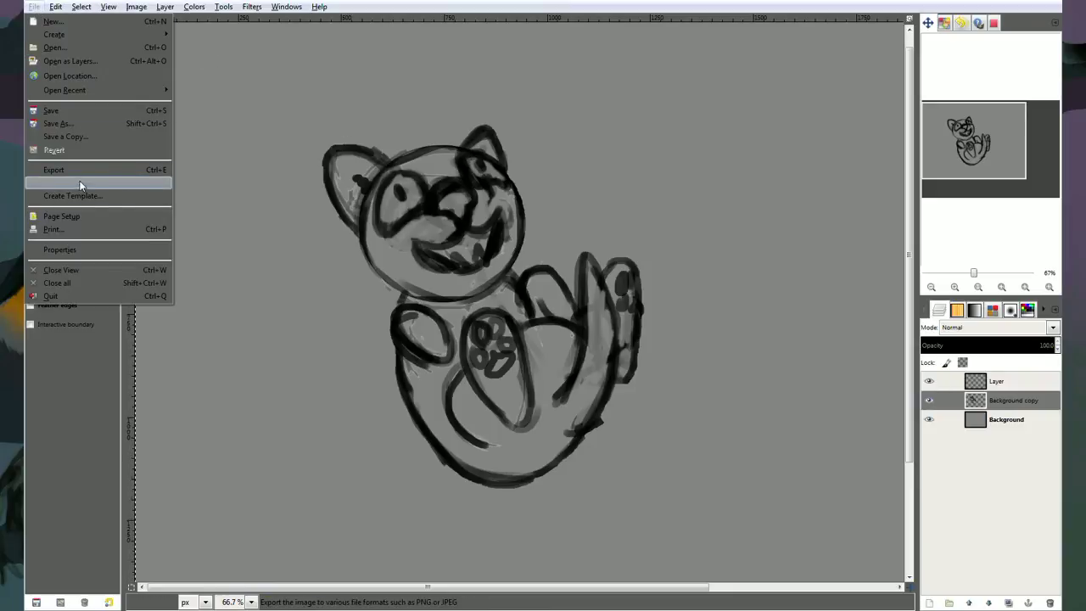
{"action": "left_click", "coordinate": [962, 519]}
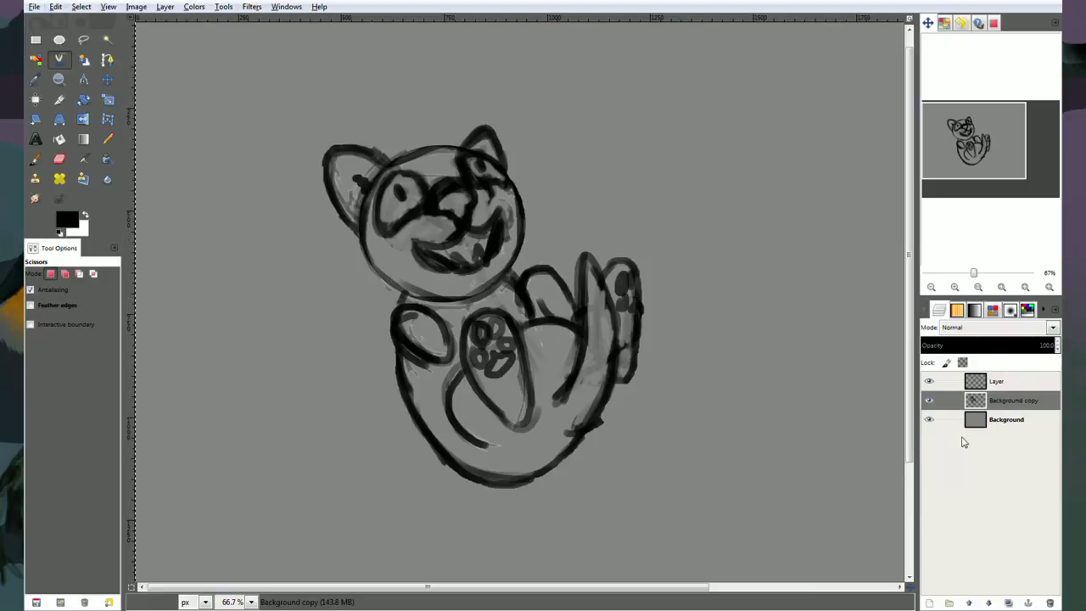
{"action": "left_click", "coordinate": [929, 420]}
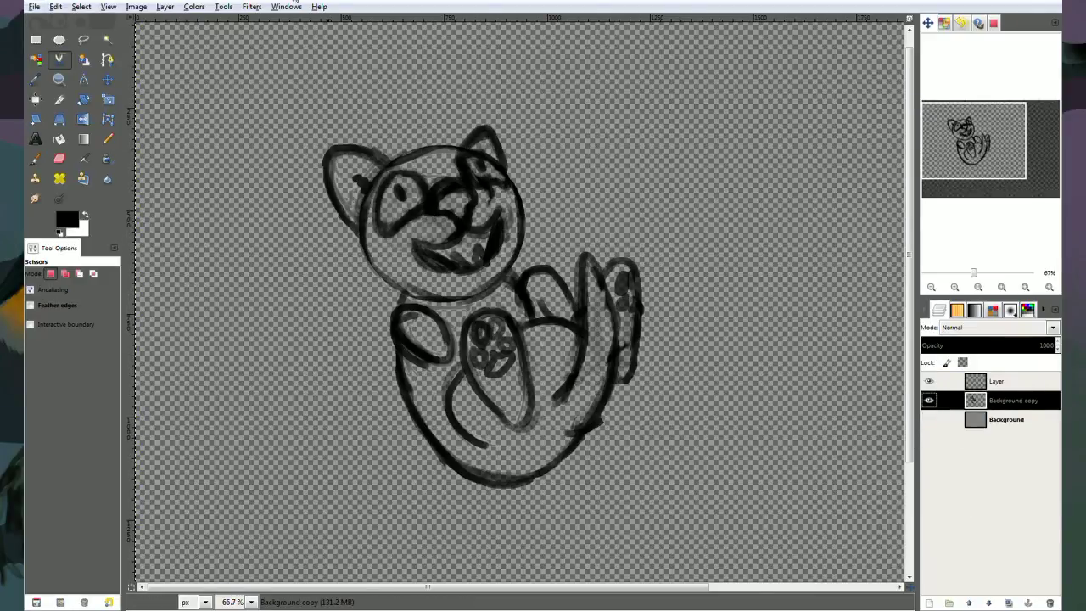
Export the sketch to the Desktop as kittenFall.png with the default PNG options.
{"action": "left_click", "coordinate": [35, 7]}
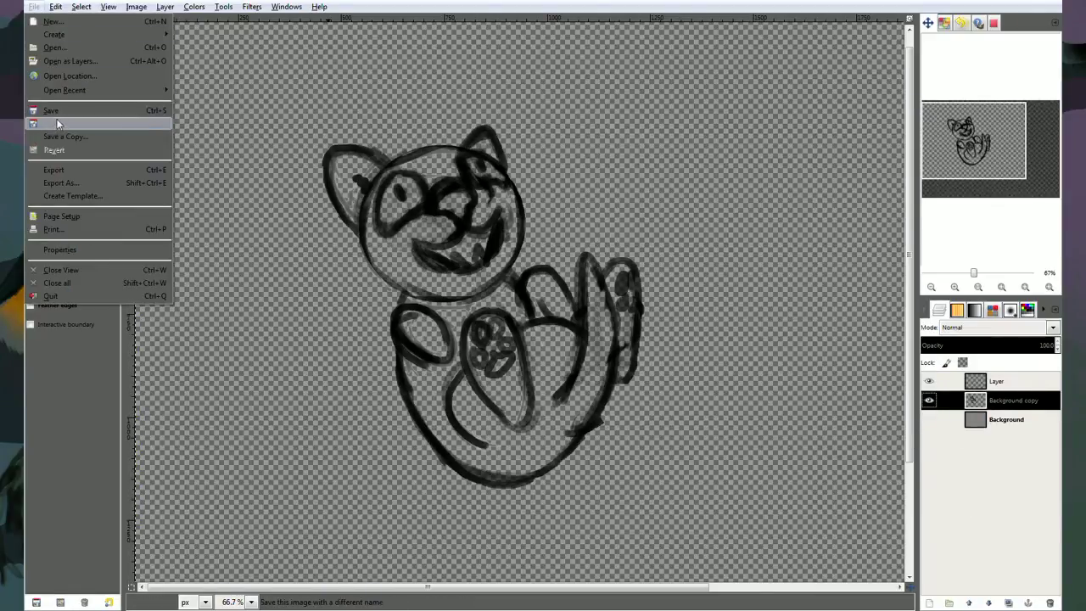
{"action": "left_click", "coordinate": [72, 170]}
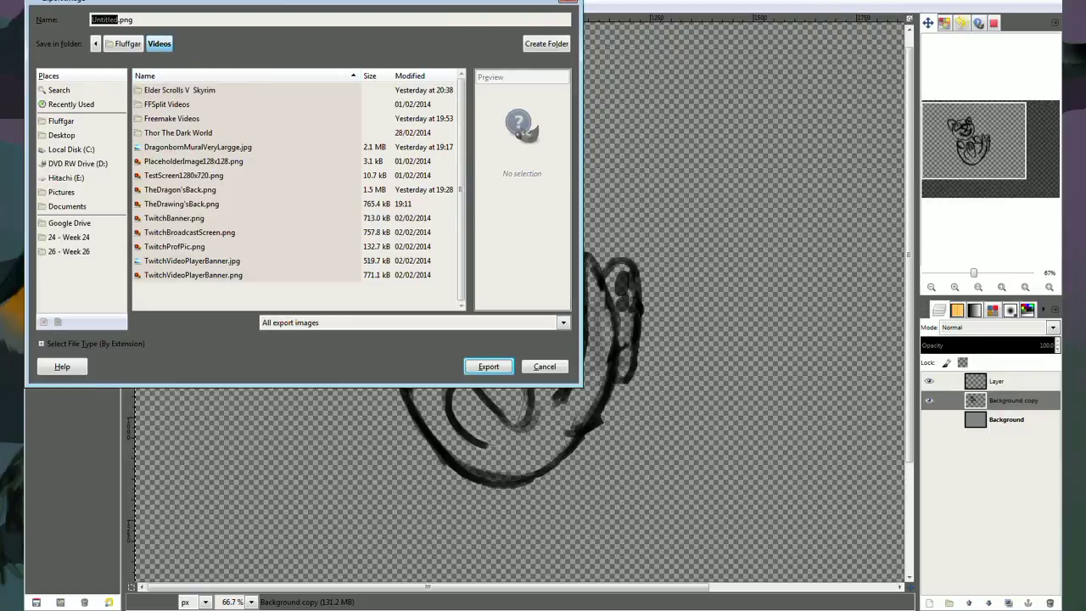
{"action": "left_click", "coordinate": [61, 135]}
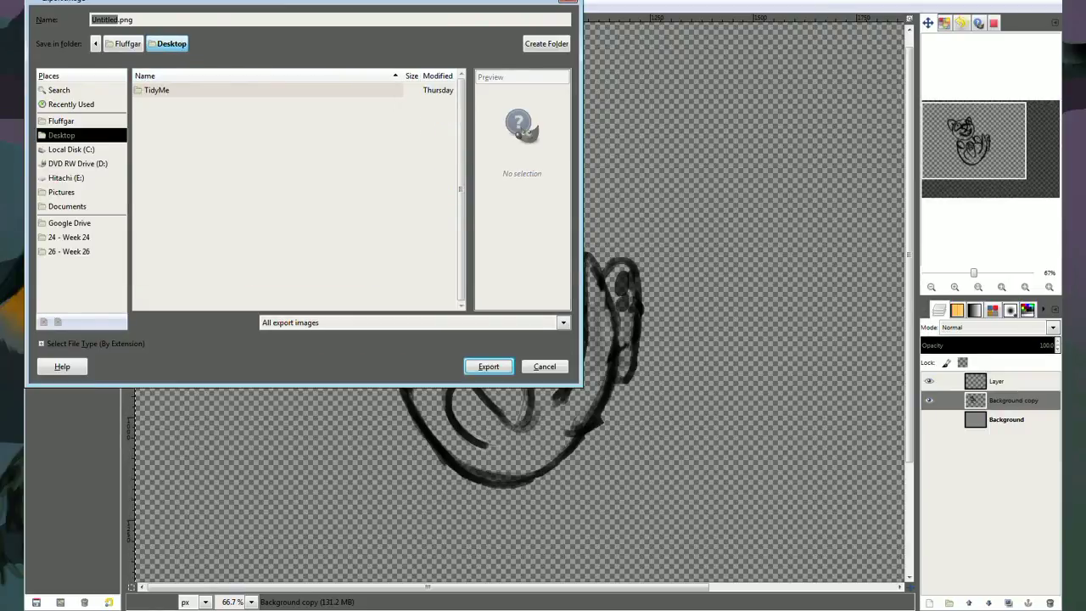
{"action": "left_click", "coordinate": [156, 90]}
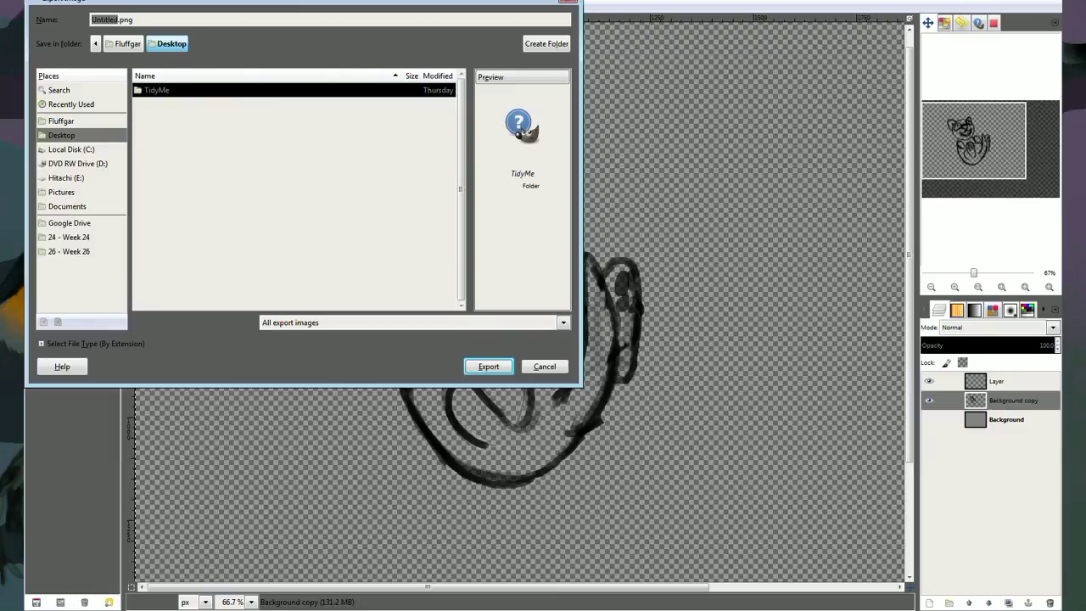
{"action": "left_click", "coordinate": [105, 20]}
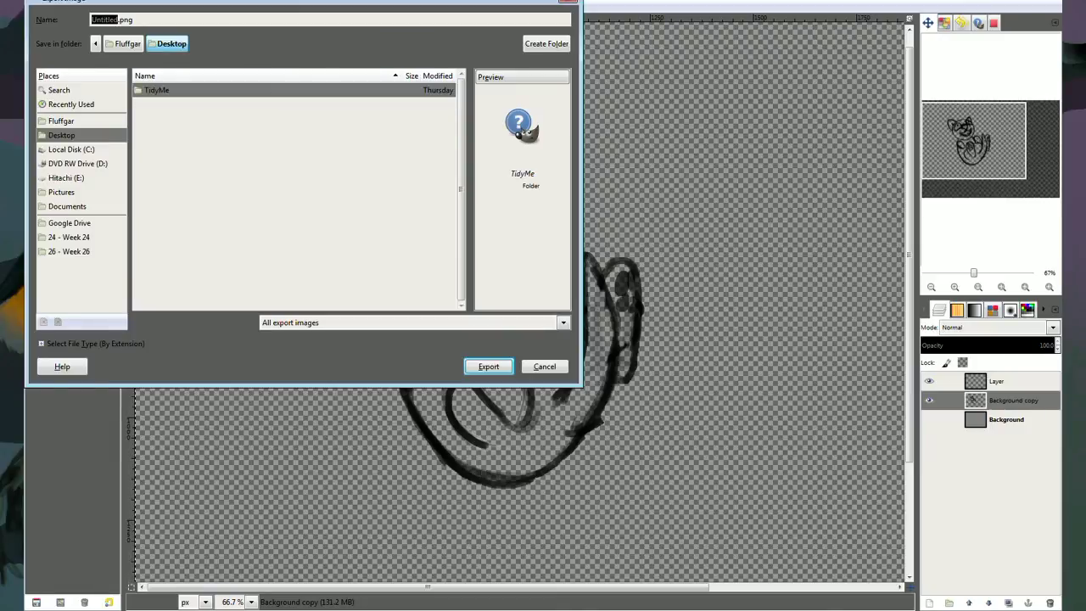
{"action": "type", "text": "kittenFa"}
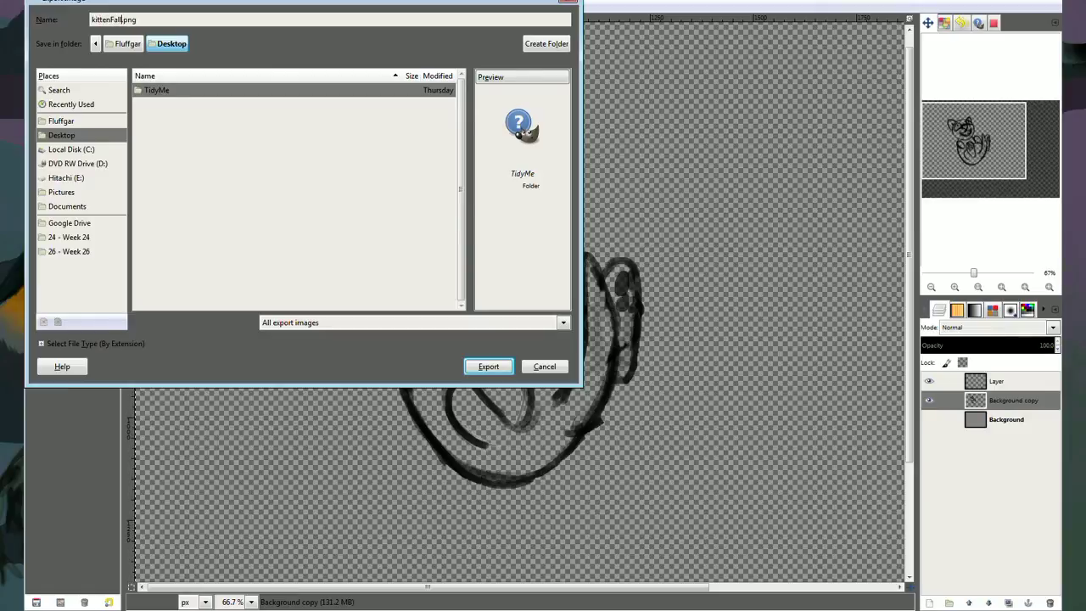
{"action": "type", "text": "ll"}
{"action": "key", "text": "Return"}
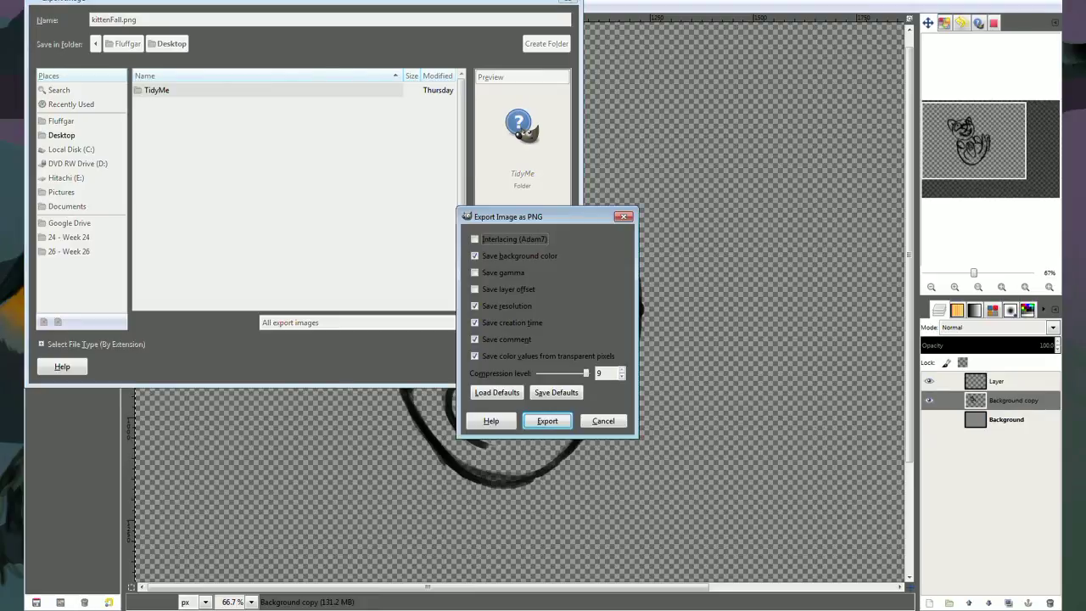
{"action": "key", "text": "Return"}
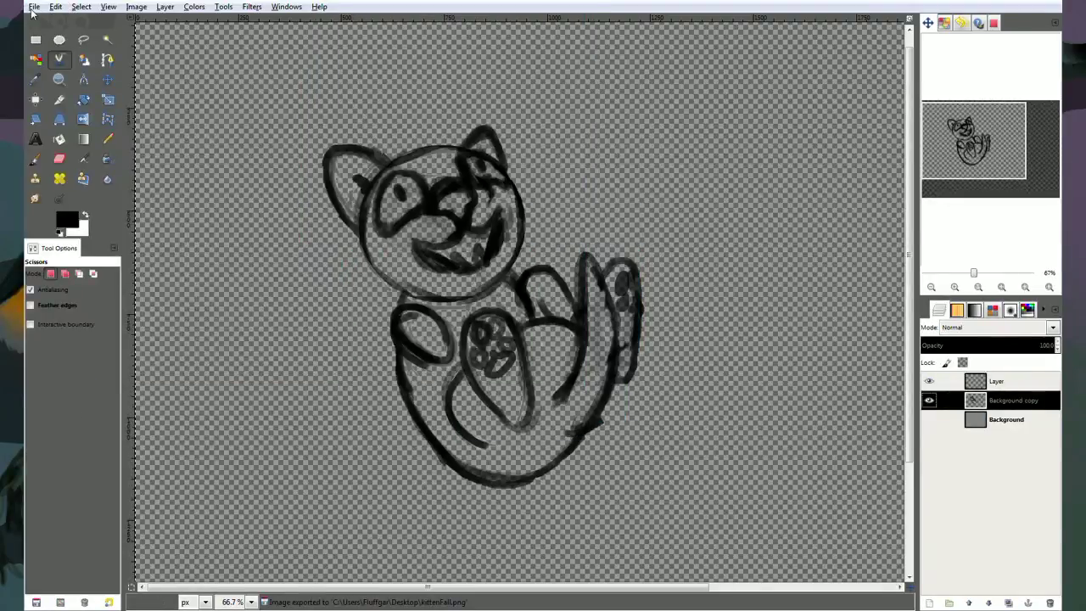
Save the layered project to the Desktop as kittenFall.xcf.
{"action": "left_click", "coordinate": [34, 8]}
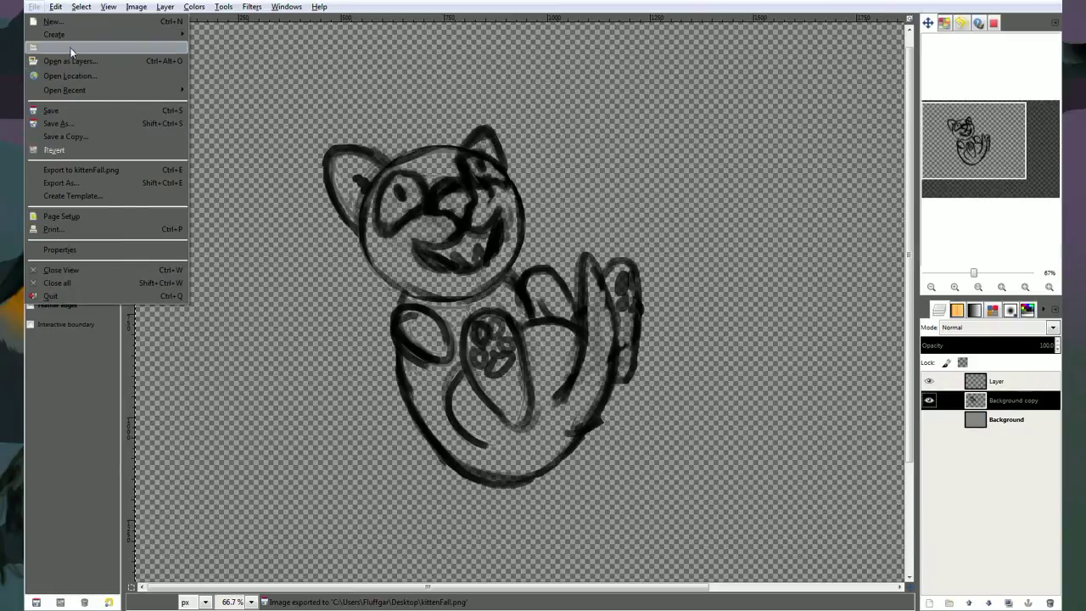
{"action": "left_click", "coordinate": [77, 123]}
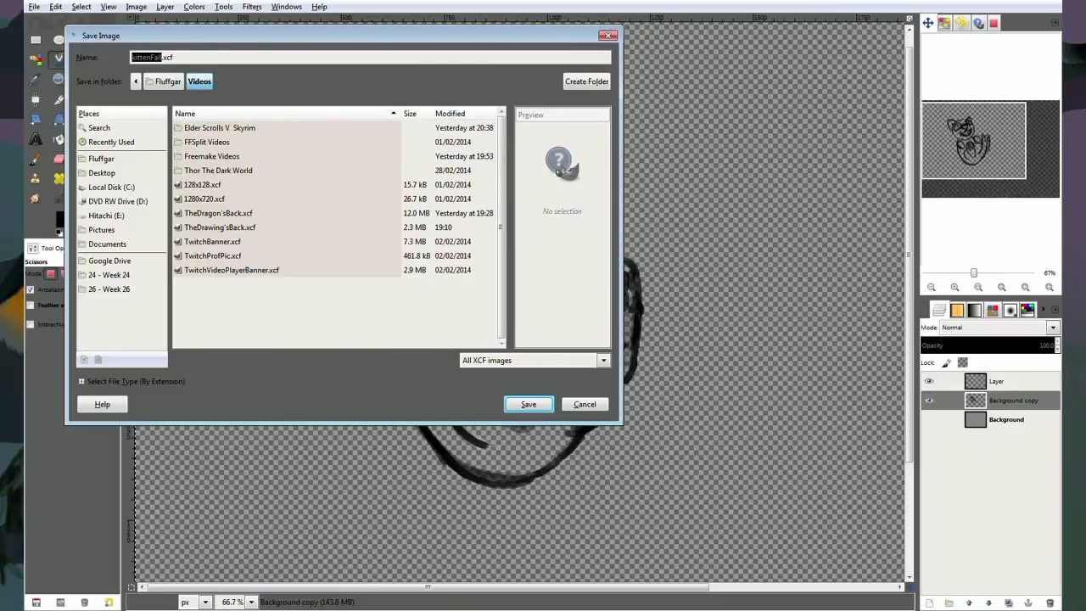
{"action": "left_click", "coordinate": [102, 173]}
{"action": "left_click", "coordinate": [528, 404]}
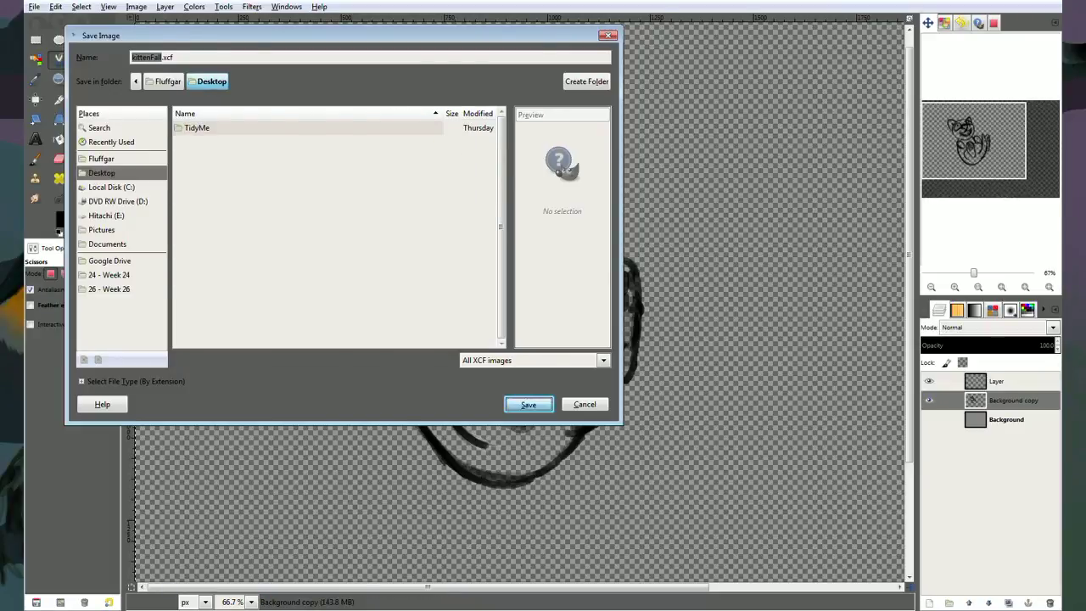
{"action": "key", "text": "Return"}
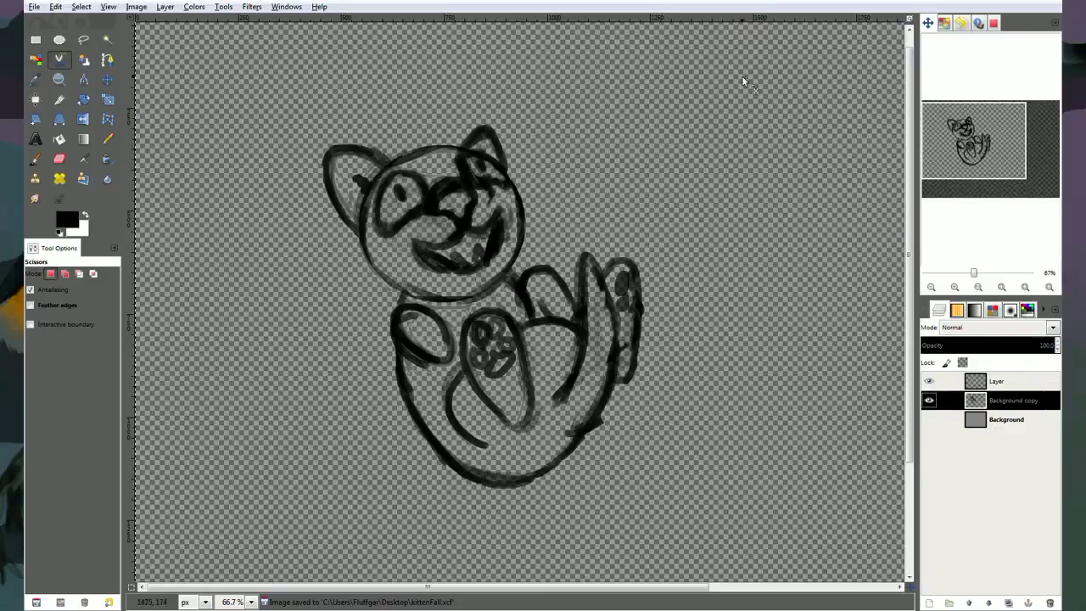
Search the installed programs for Inkscape, launch it and maximize its window.
{"action": "key", "text": "super"}
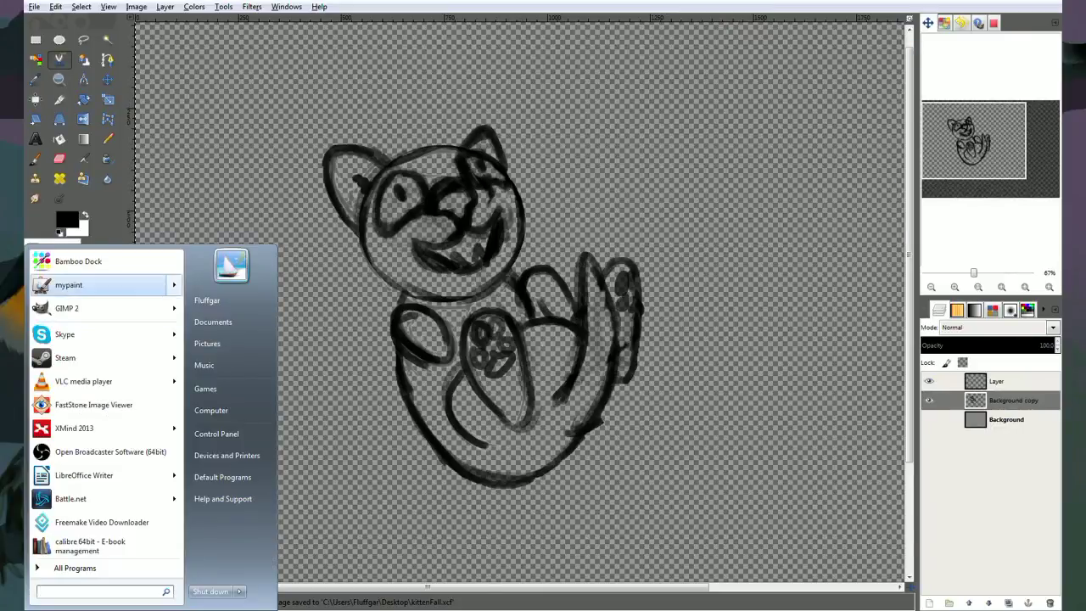
{"action": "key", "text": "Down"}
{"action": "key", "text": "Down"}
{"action": "key", "text": "Down"}
{"action": "key", "text": "Down"}
{"action": "key", "text": "Down"}
{"action": "key", "text": "Down"}
{"action": "key", "text": "Down"}
{"action": "key", "text": "Down"}
{"action": "key", "text": "Down"}
{"action": "key", "text": "Down"}
{"action": "key", "text": "Down"}
{"action": "key", "text": "Down"}
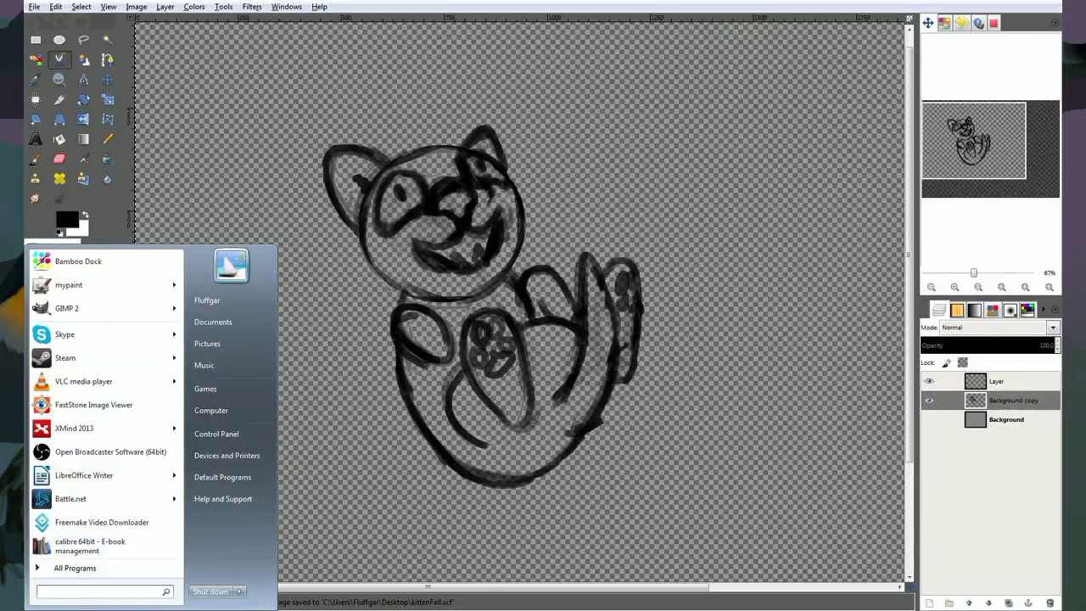
{"action": "type", "text": "in"}
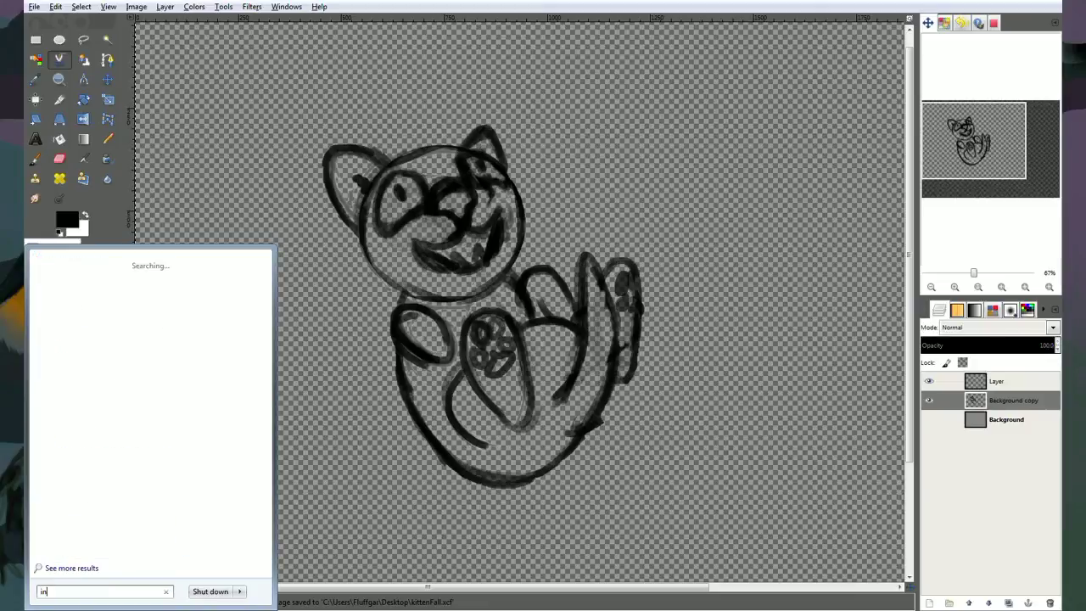
{"action": "type", "text": "k"}
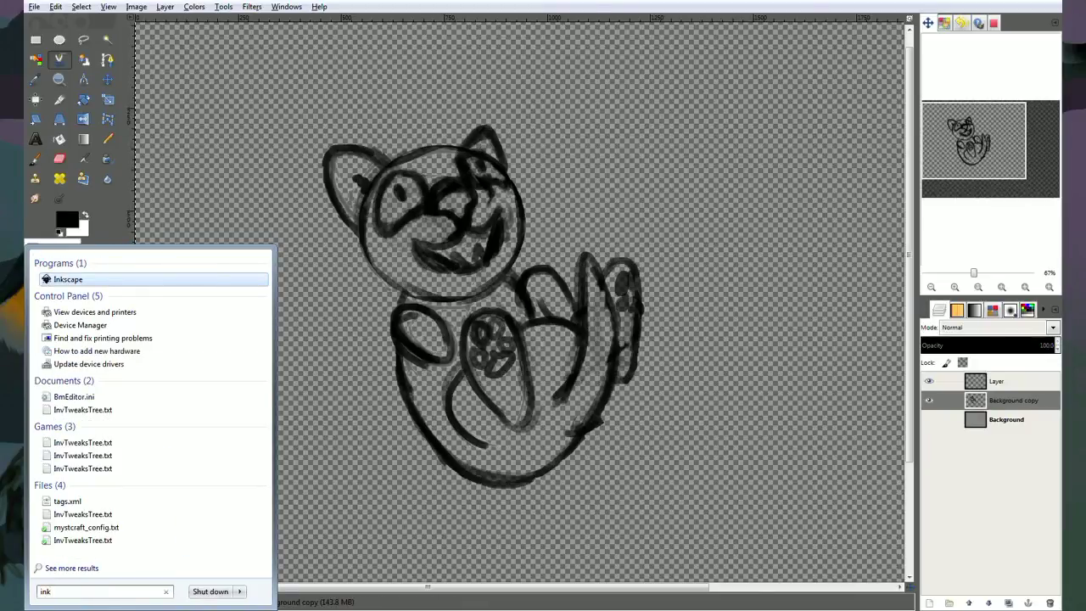
{"action": "key", "text": "Return"}
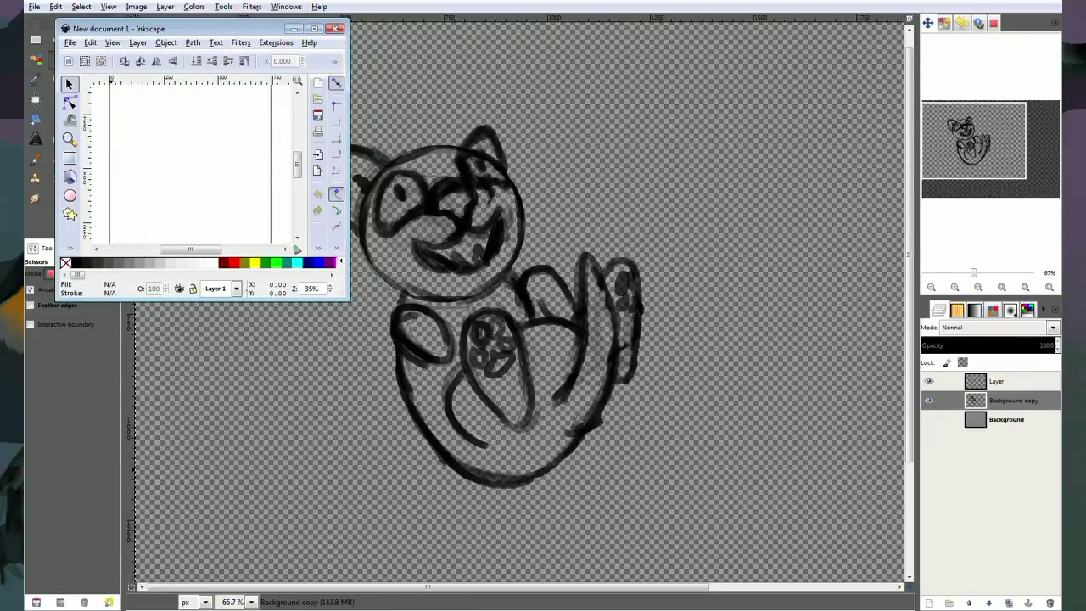
{"action": "left_click", "coordinate": [314, 28]}
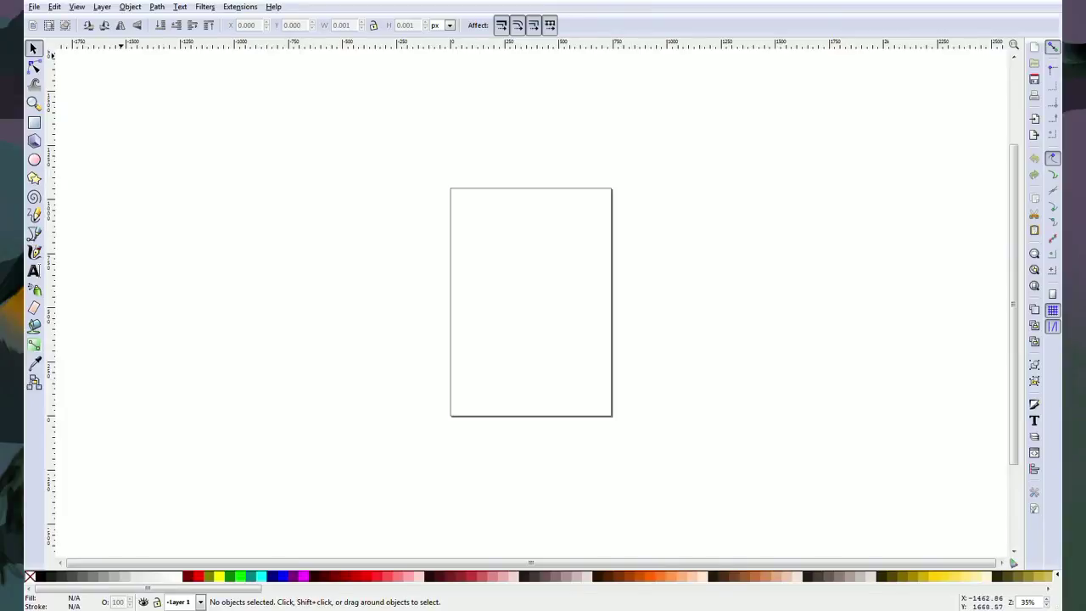
Import kittenFall.png from the Desktop as an embedded image and move it so the cat sits over the page.
{"action": "left_click", "coordinate": [34, 7]}
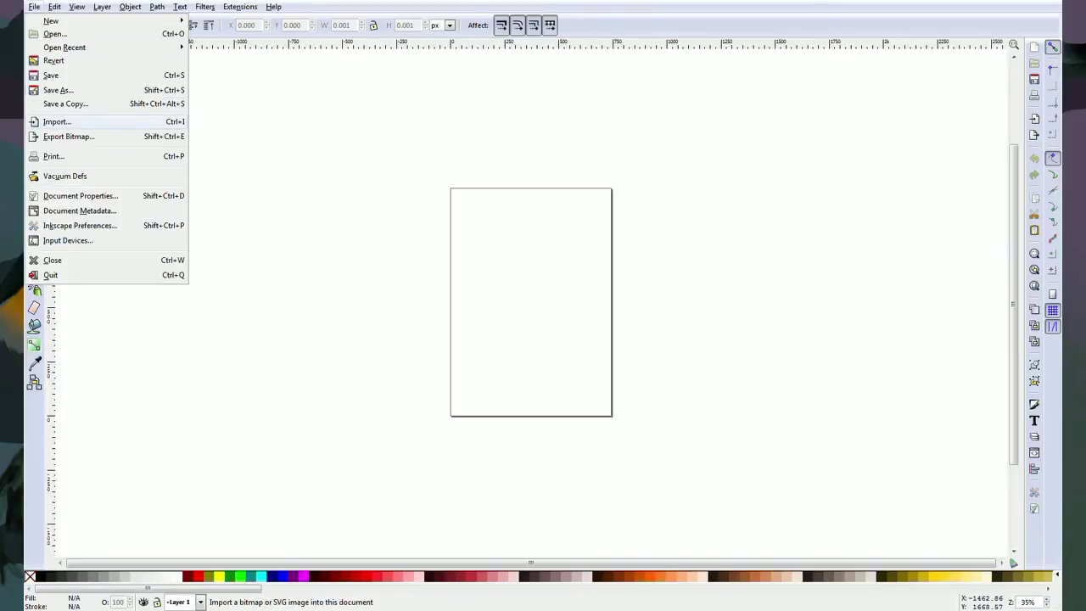
{"action": "key", "text": "Return"}
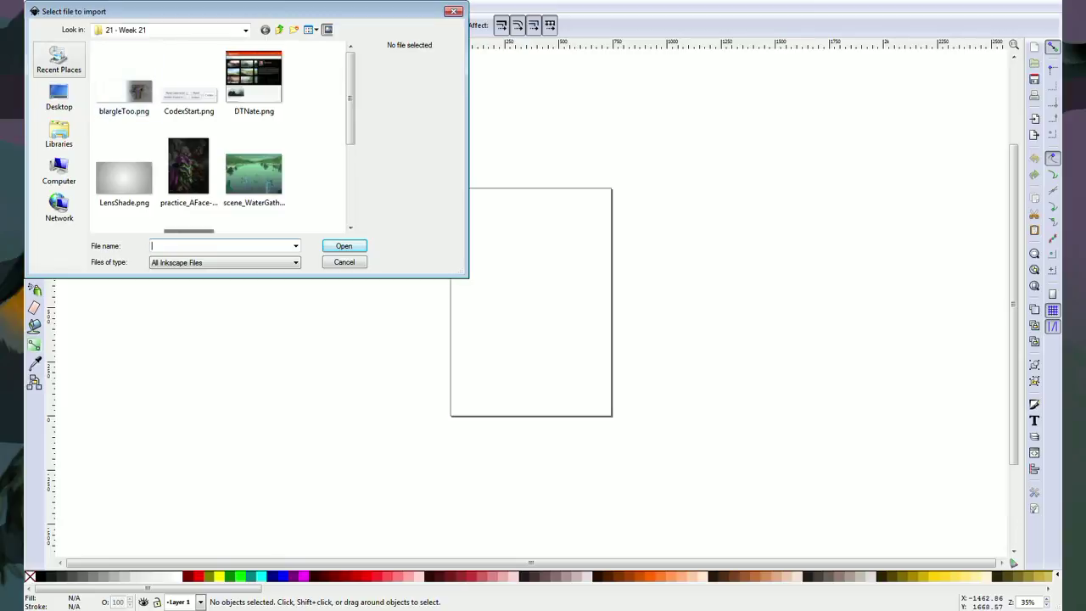
{"action": "left_click", "coordinate": [59, 97]}
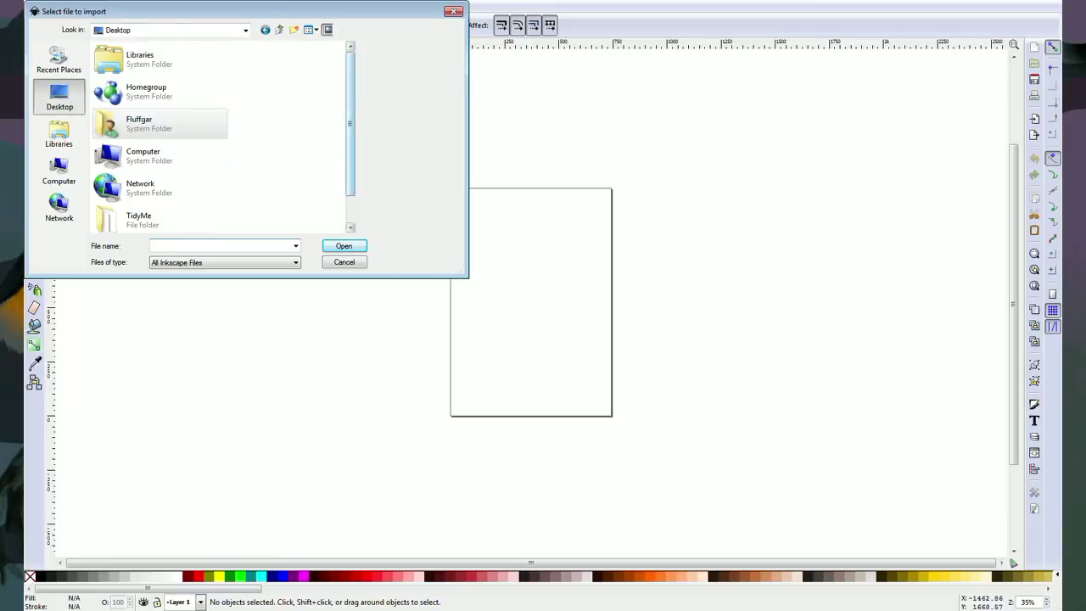
{"action": "left_click_drag", "start_coordinate": [350, 124], "coordinate": [350, 151]}
{"action": "left_click", "coordinate": [159, 218]}
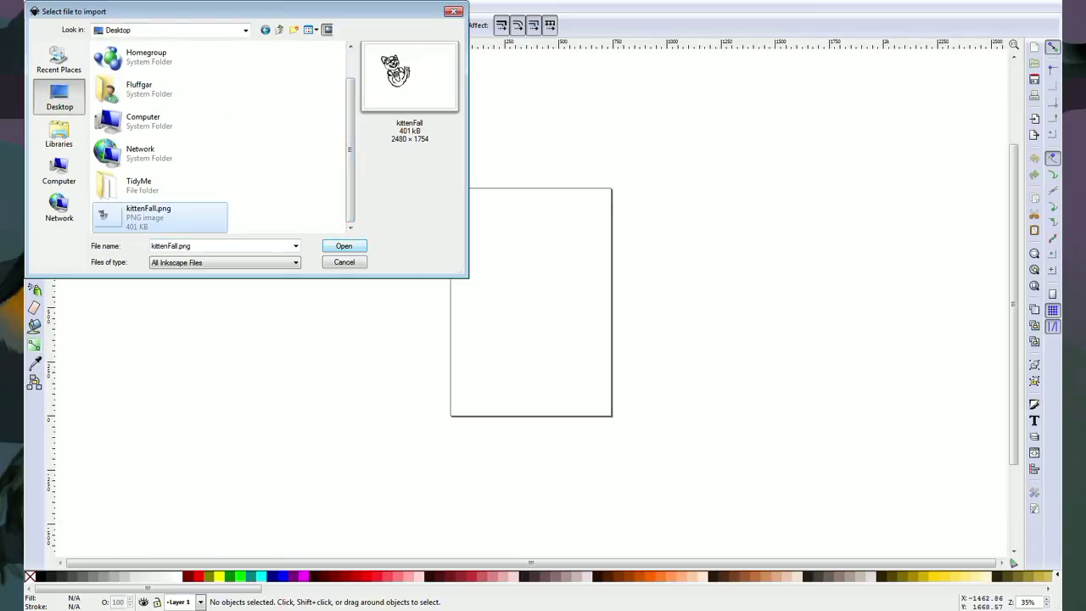
{"action": "left_click", "coordinate": [354, 245]}
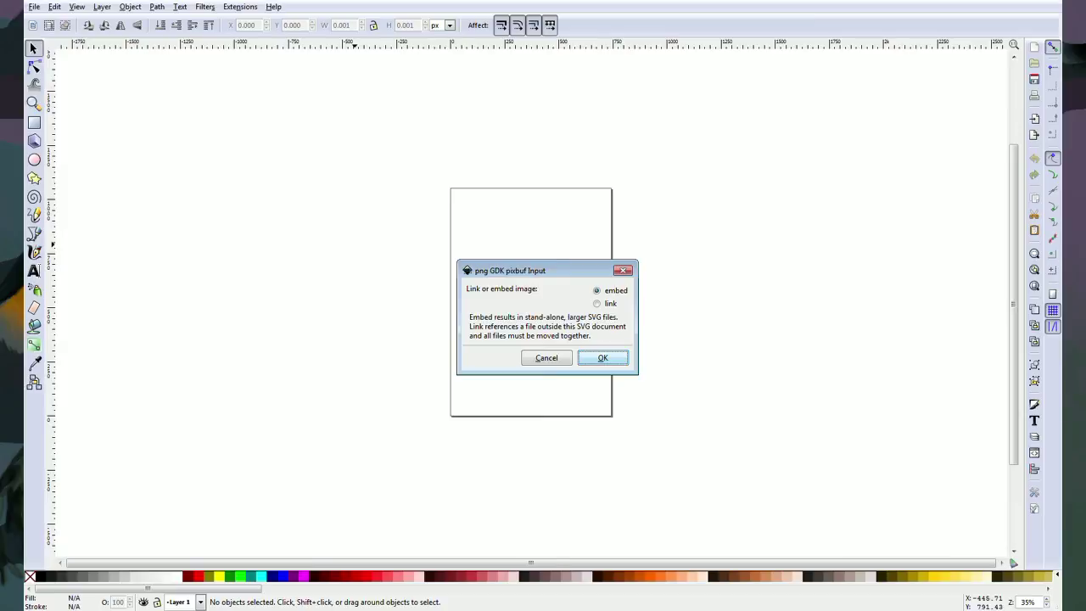
{"action": "key", "text": "Return"}
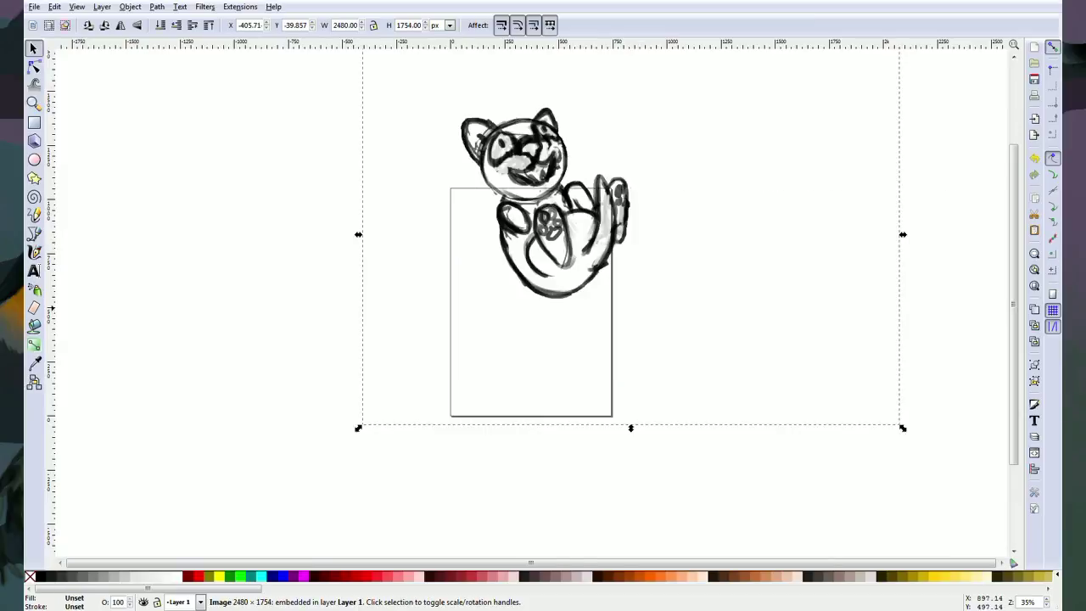
{"action": "left_click_drag", "start_coordinate": [535, 135], "coordinate": [520, 230]}
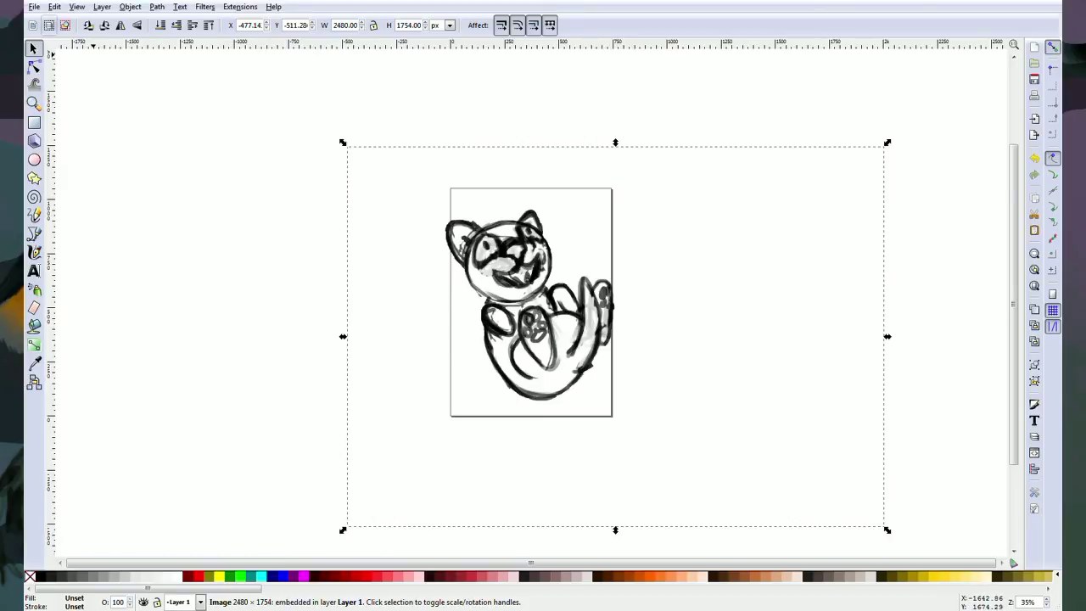
Start adding a new layer above the current one.
{"action": "key", "text": "alt+l"}
{"action": "key", "text": "Return"}
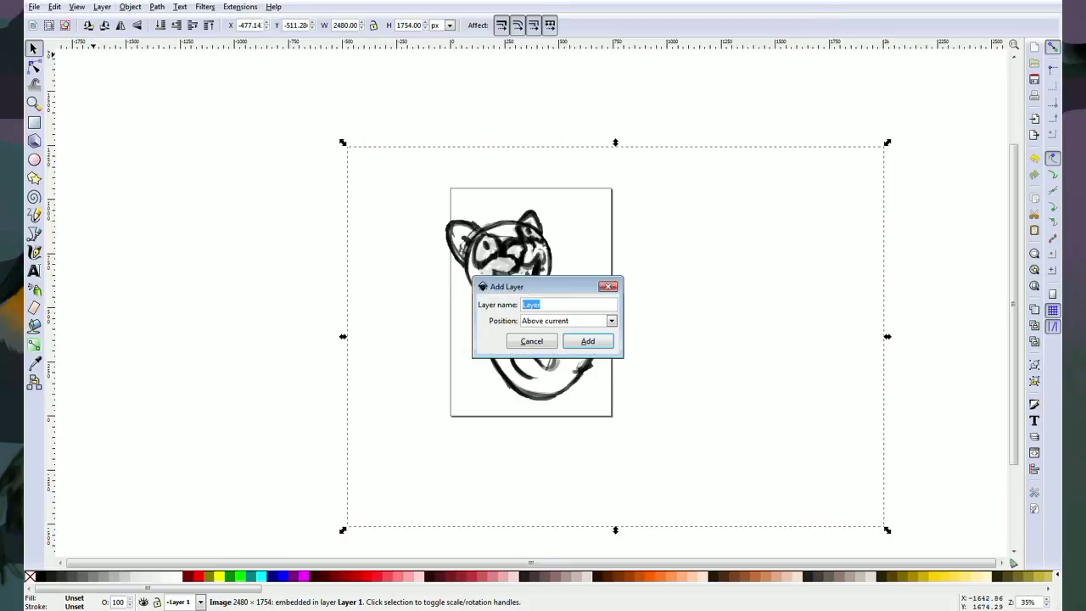